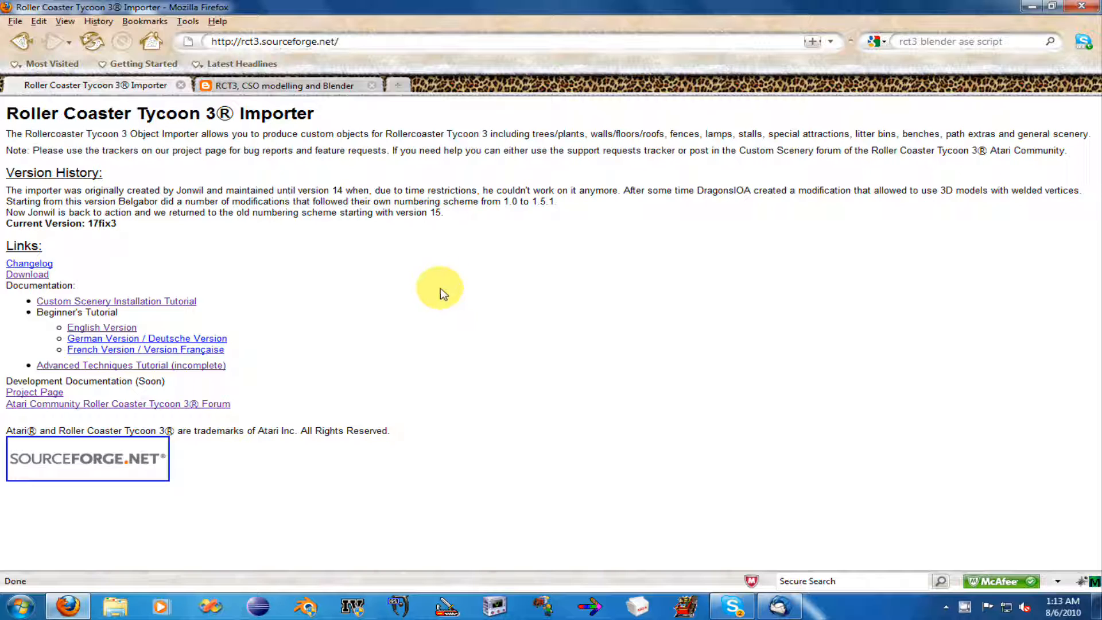
- Show the web addresses of the RCT3 Importer page and the ASE export script, and minimize the browser
{"action": "left_click", "coordinate": [300, 43]}
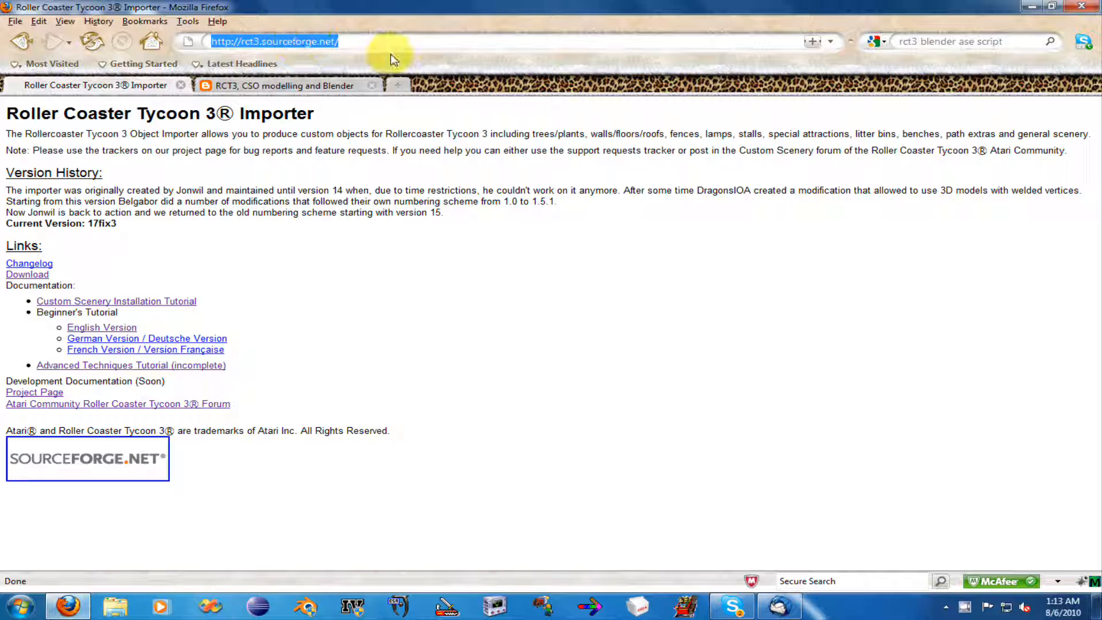
{"action": "left_click", "coordinate": [445, 345]}
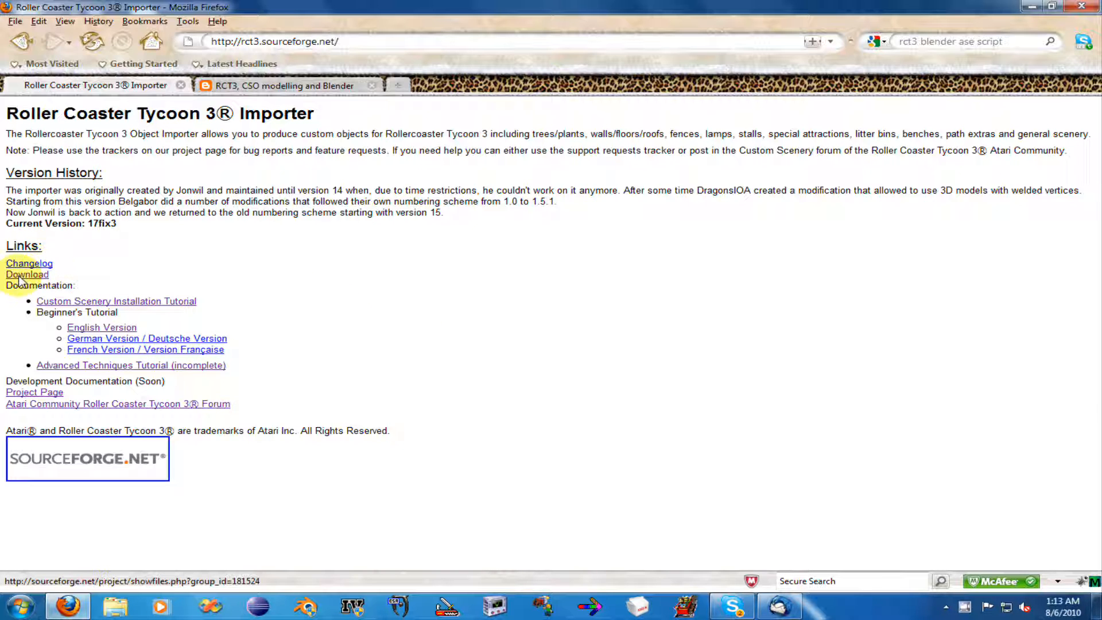
{"action": "left_click", "coordinate": [263, 87]}
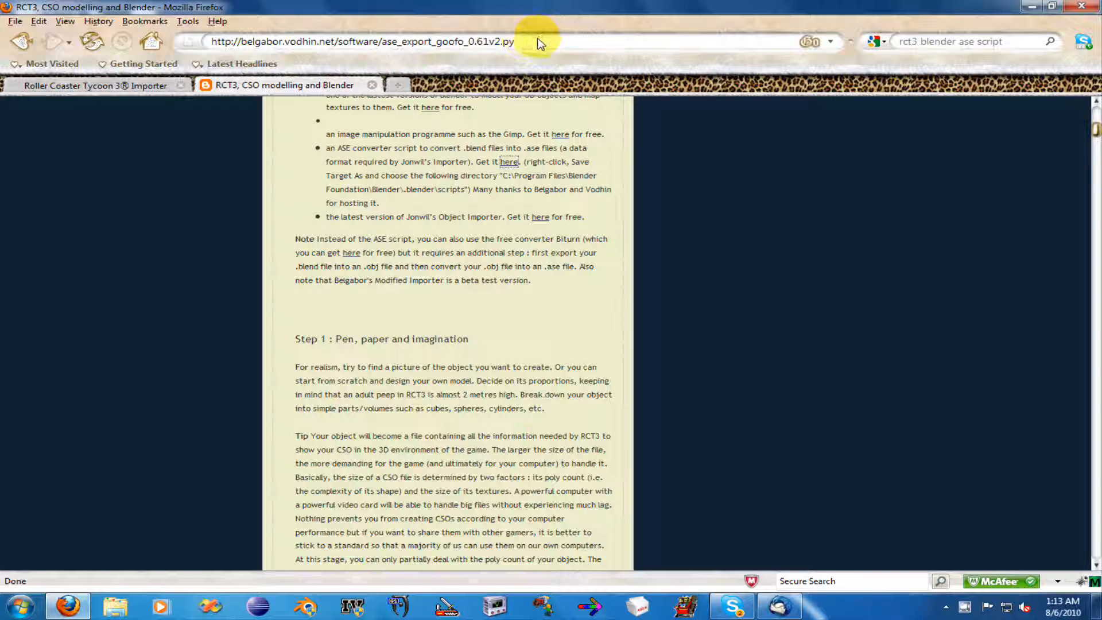
{"action": "left_click_drag", "start_coordinate": [539, 43], "coordinate": [214, 41]}
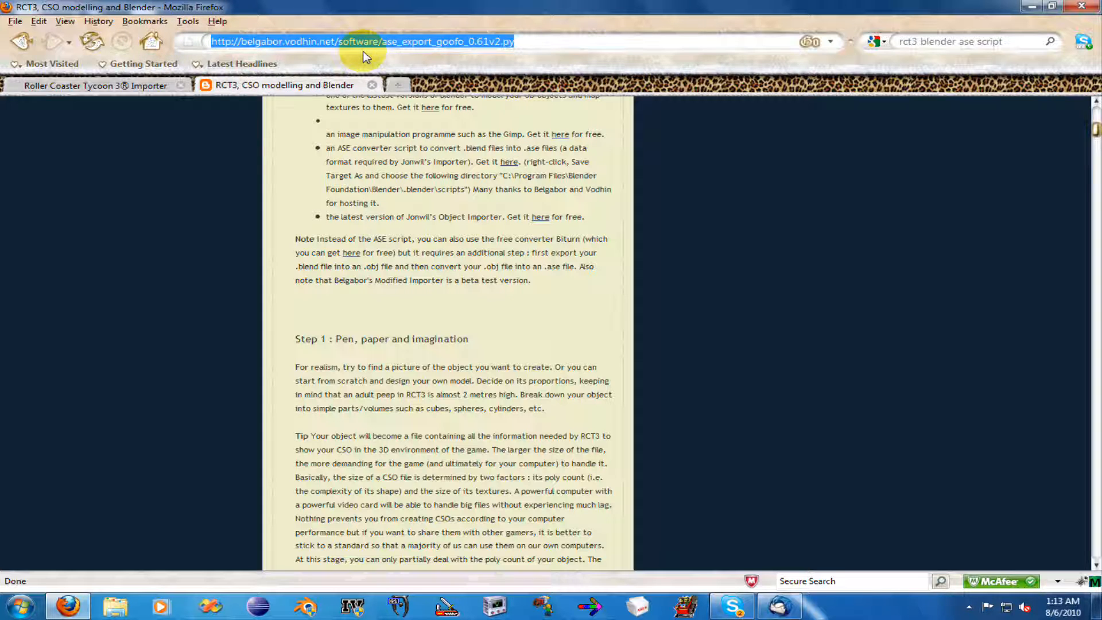
{"action": "left_click", "coordinate": [1036, 7]}
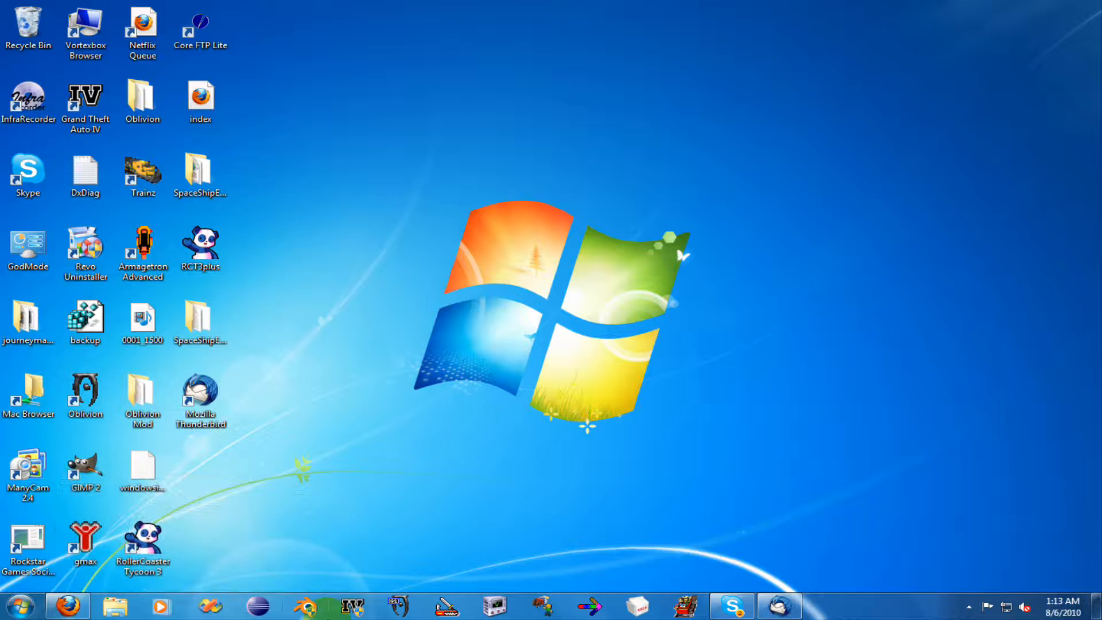
- Start the RCT3 Importer and reposition its window higher on the desktop
{"action": "left_click", "coordinate": [308, 608]}
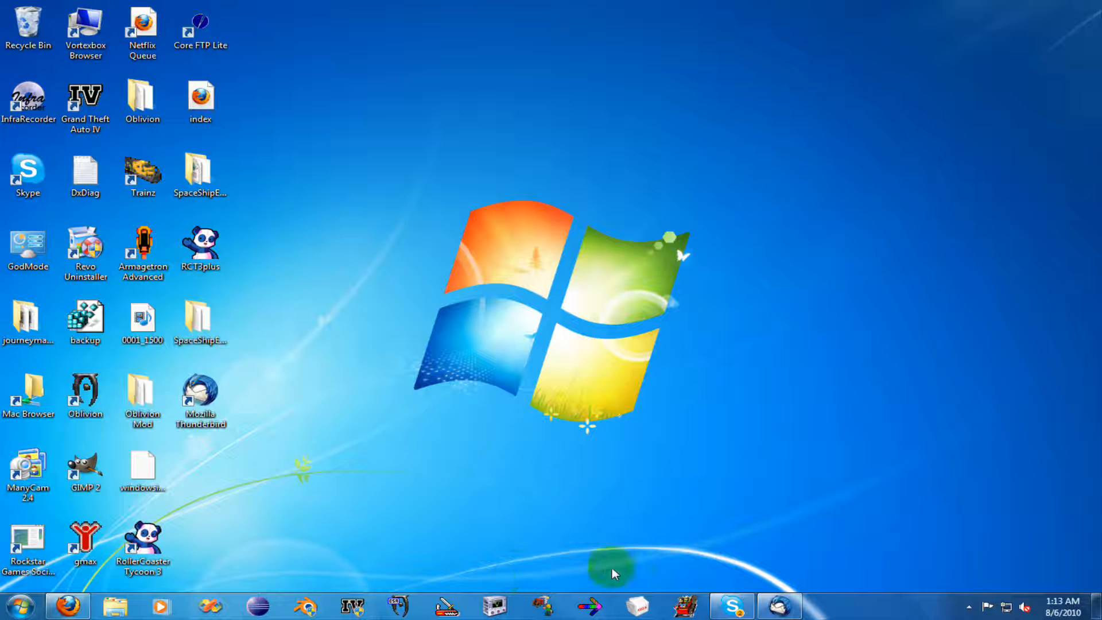
{"action": "left_click", "coordinate": [539, 609]}
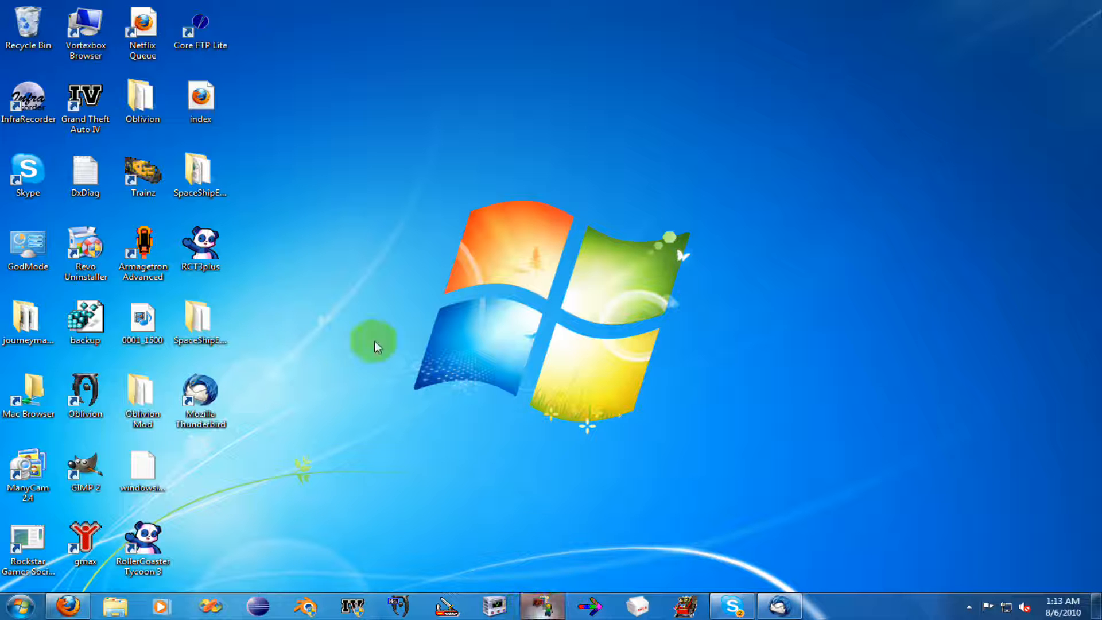
{"action": "left_click_drag", "start_coordinate": [474, 179], "coordinate": [458, 102]}
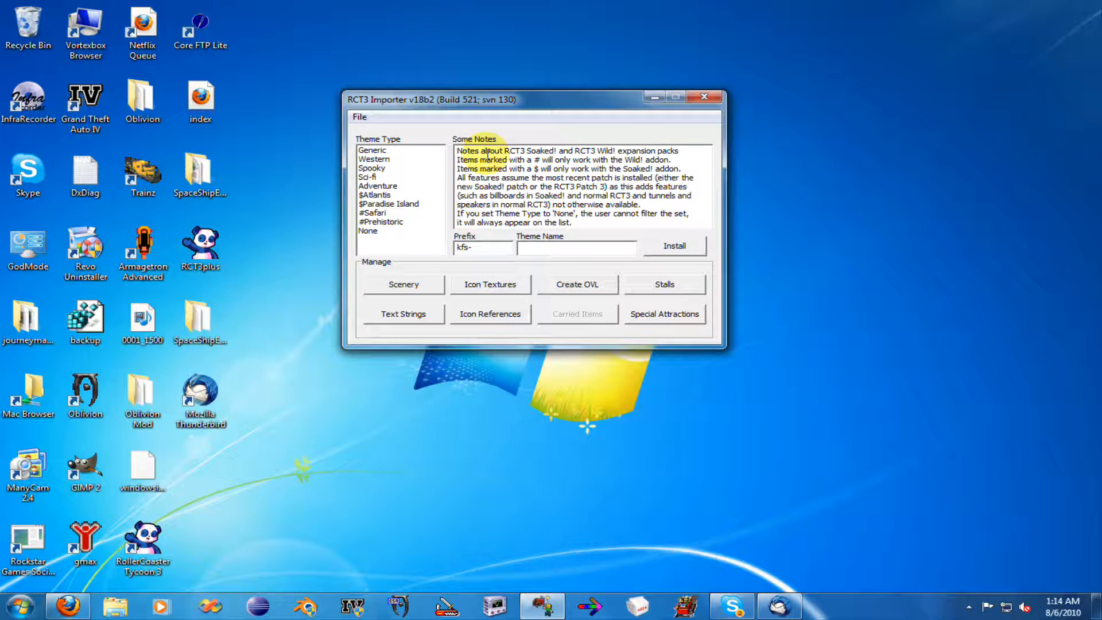
- Look over the importer's theme file commands, the prefix setting and the available theme types
{"action": "left_click", "coordinate": [358, 118]}
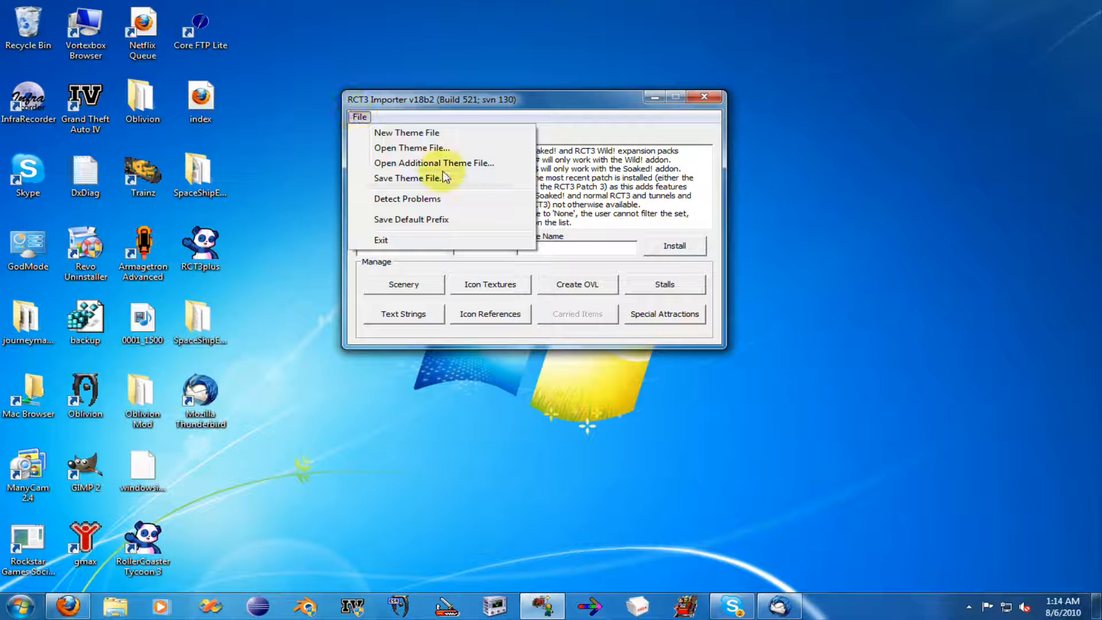
{"action": "left_click", "coordinate": [842, 253]}
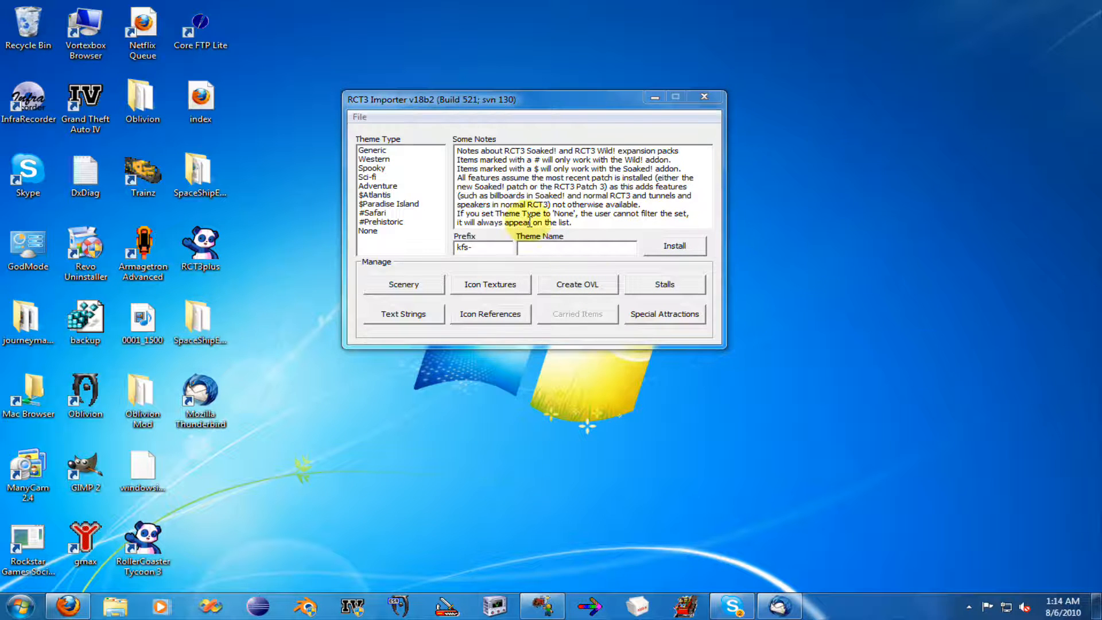
{"action": "left_click_drag", "start_coordinate": [481, 247], "coordinate": [382, 238]}
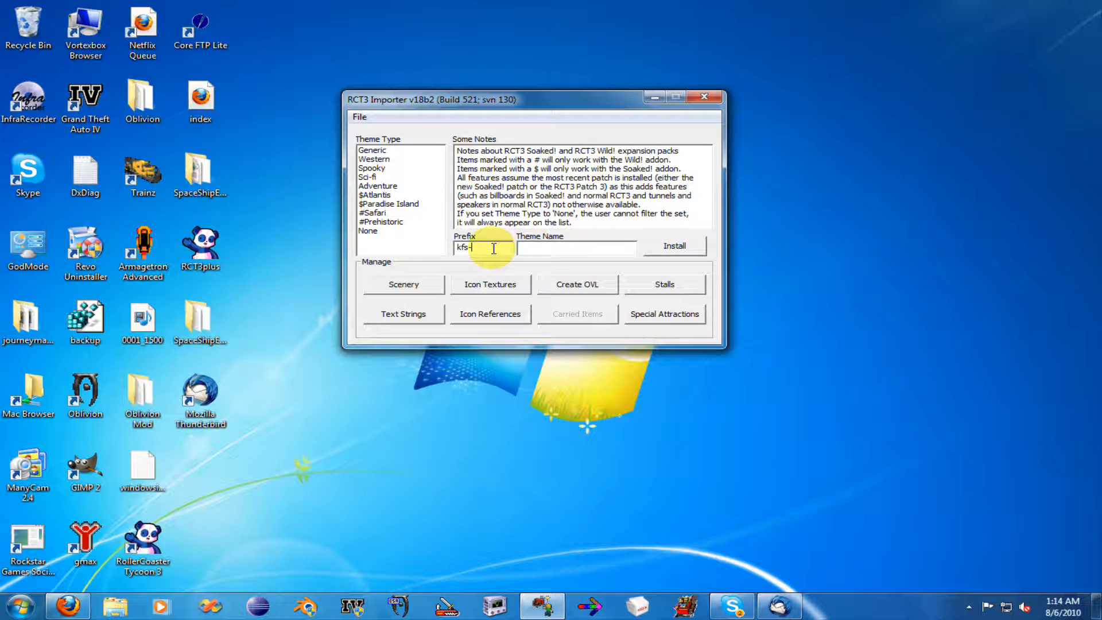
{"action": "left_click", "coordinate": [360, 118]}
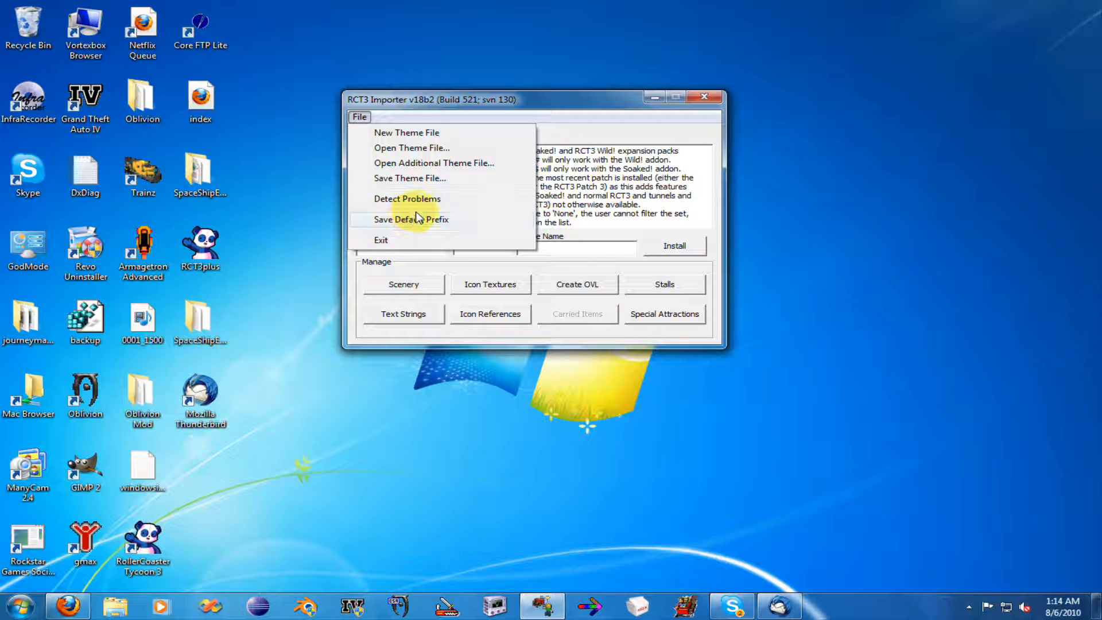
{"action": "left_click", "coordinate": [573, 93]}
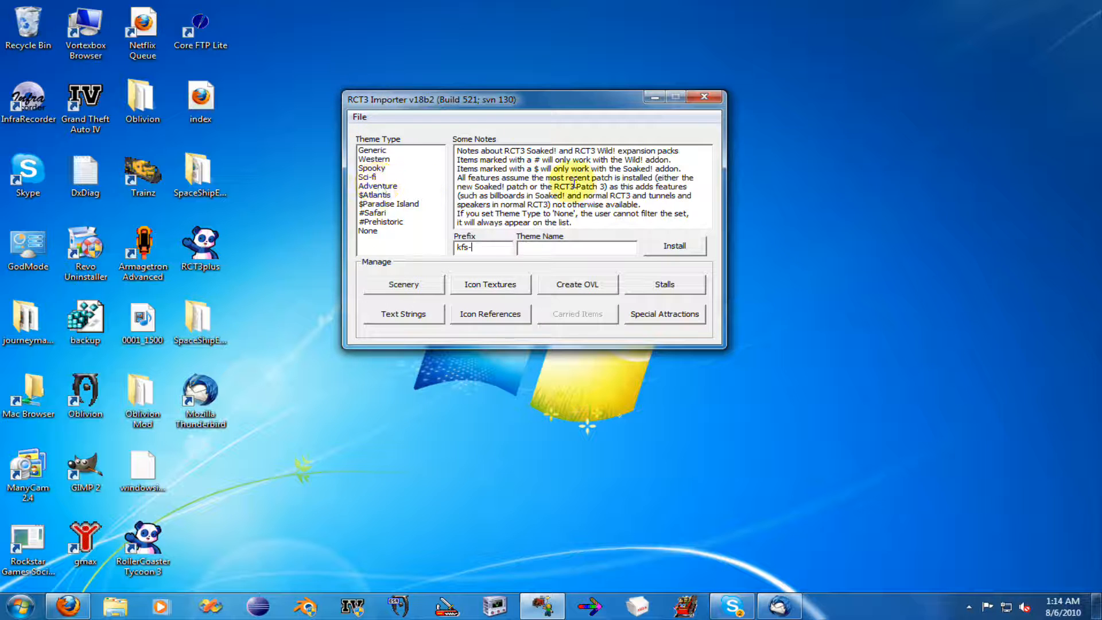
{"action": "left_click_drag", "start_coordinate": [380, 148], "coordinate": [382, 212]}
{"action": "left_click", "coordinate": [384, 166]}
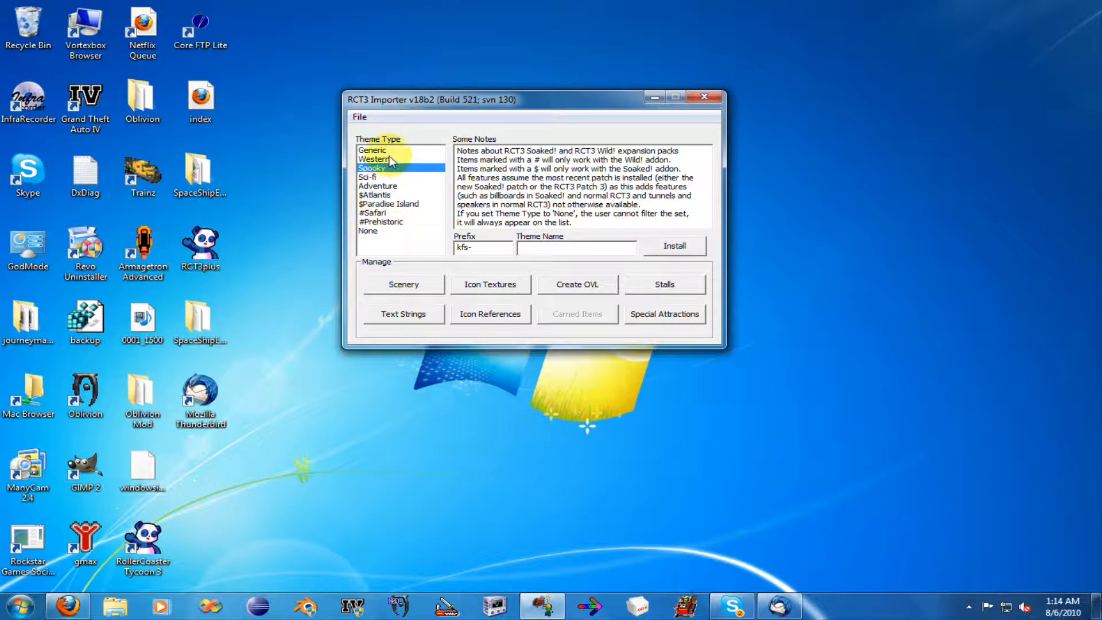
- Open the theme file SpaceShipEarthTheme.thm in the importer, and minimize the importer window
{"action": "left_click", "coordinate": [359, 116]}
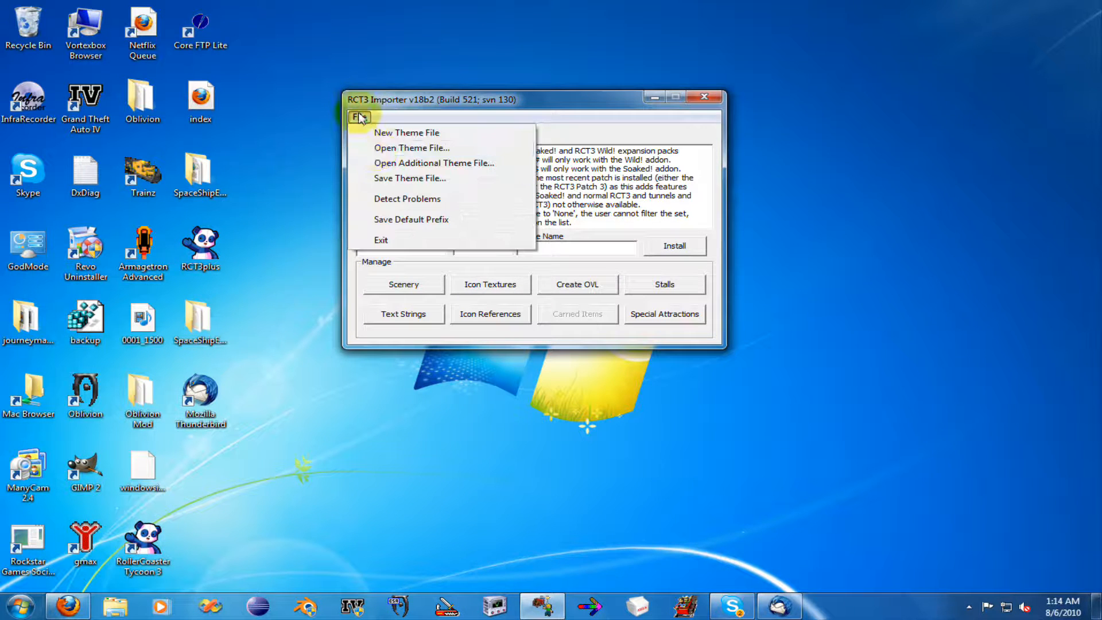
{"action": "left_click", "coordinate": [377, 150]}
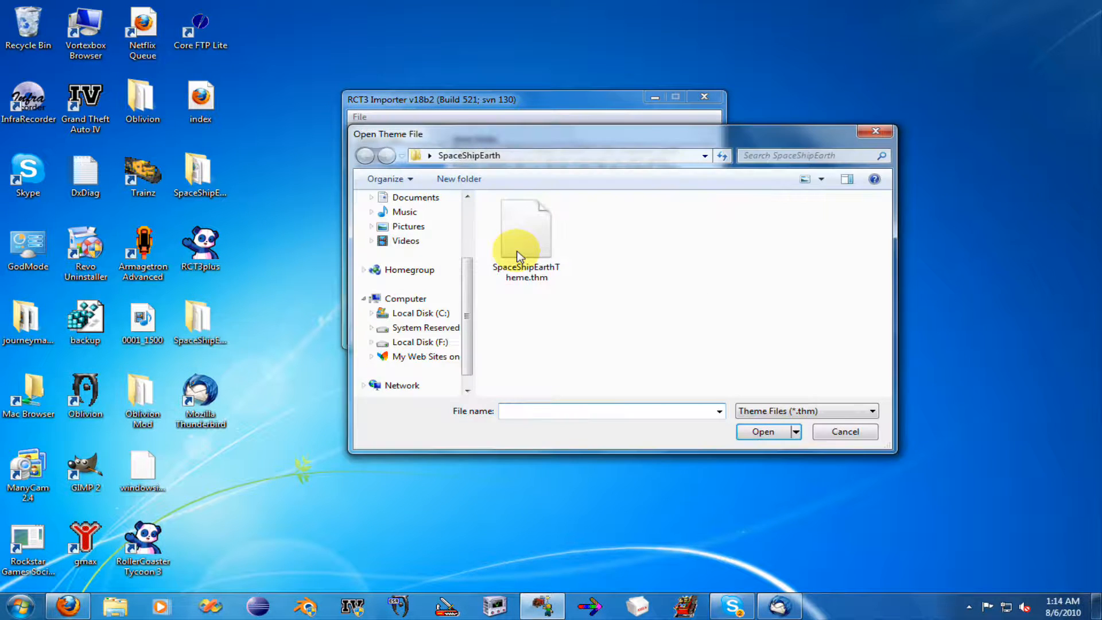
{"action": "left_click", "coordinate": [538, 247]}
{"action": "double_click", "coordinate": [538, 247]}
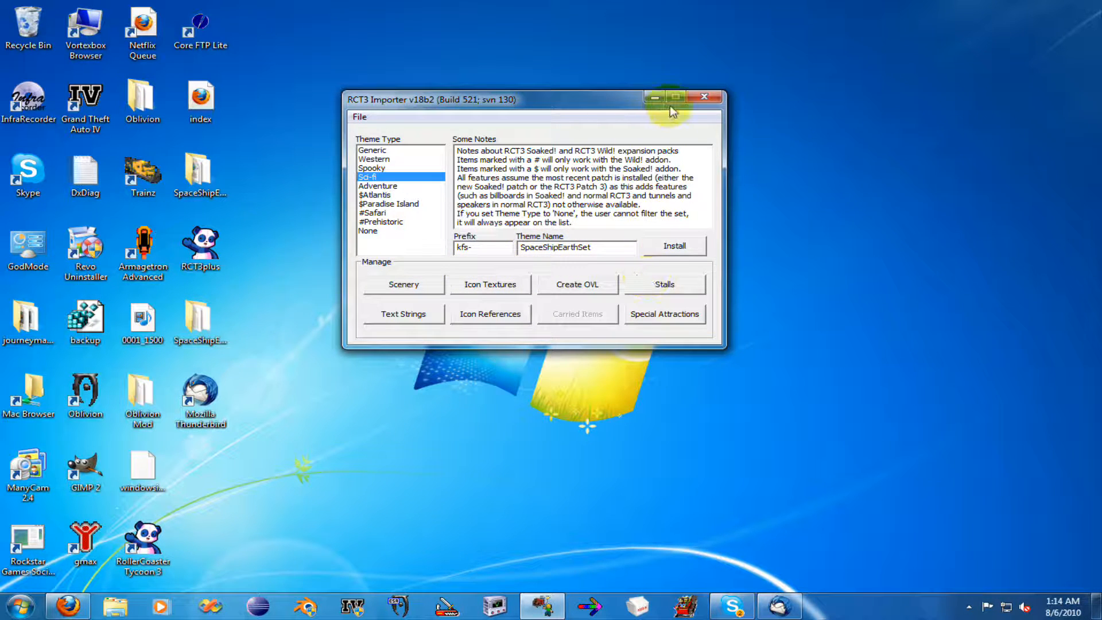
{"action": "left_click", "coordinate": [653, 106]}
- Start Blender and delete the default cube from the scene
{"action": "left_click", "coordinate": [306, 606]}
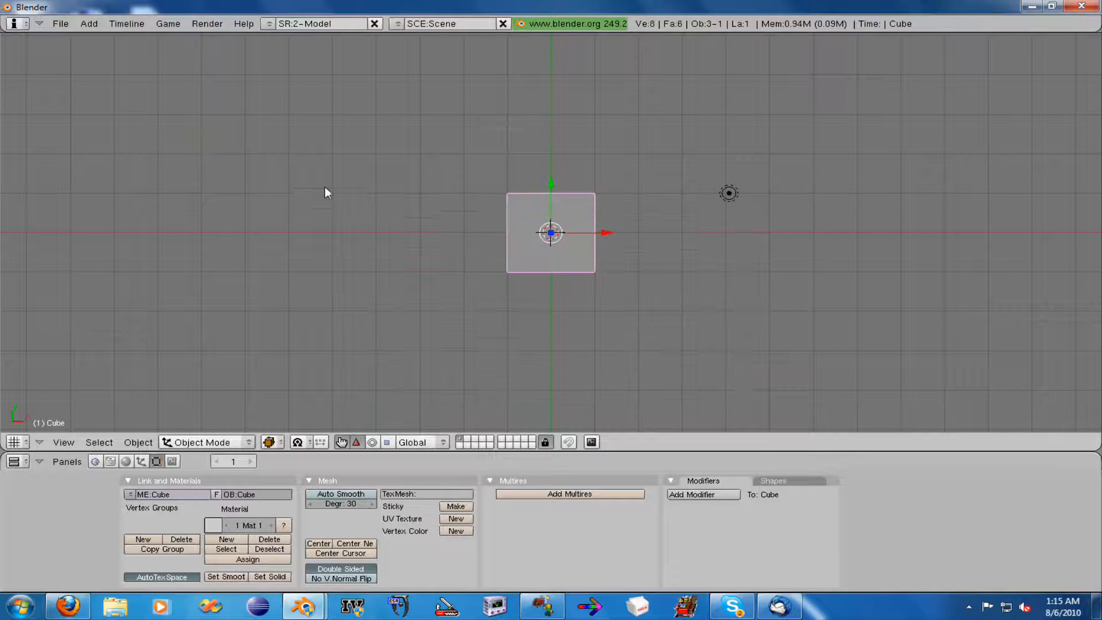
{"action": "mouse_move", "coordinate": [325, 187]}
{"action": "middle_mouse_down"}
{"action": "mouse_move", "coordinate": [481, 243]}
{"action": "mouse_move", "coordinate": [494, 229]}
{"action": "mouse_move", "coordinate": [656, 284]}
{"action": "mouse_move", "coordinate": [615, 286]}
{"action": "mouse_move", "coordinate": [659, 268]}
{"action": "middle_mouse_up"}
{"action": "key", "text": "x"}
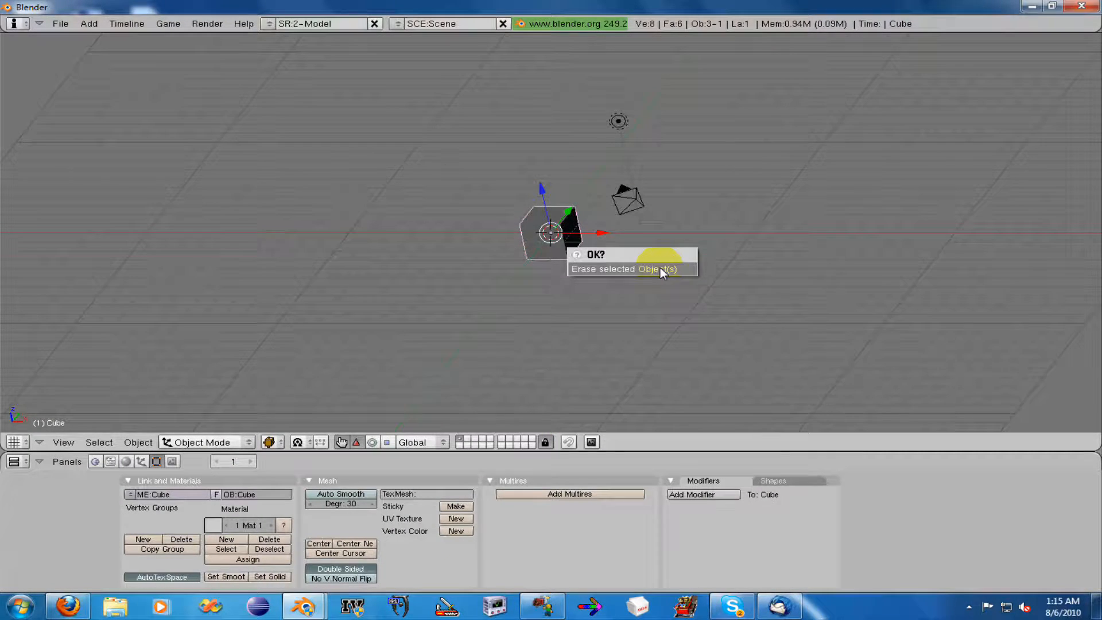
{"action": "key", "text": "Escape"}
{"action": "key", "text": "x"}
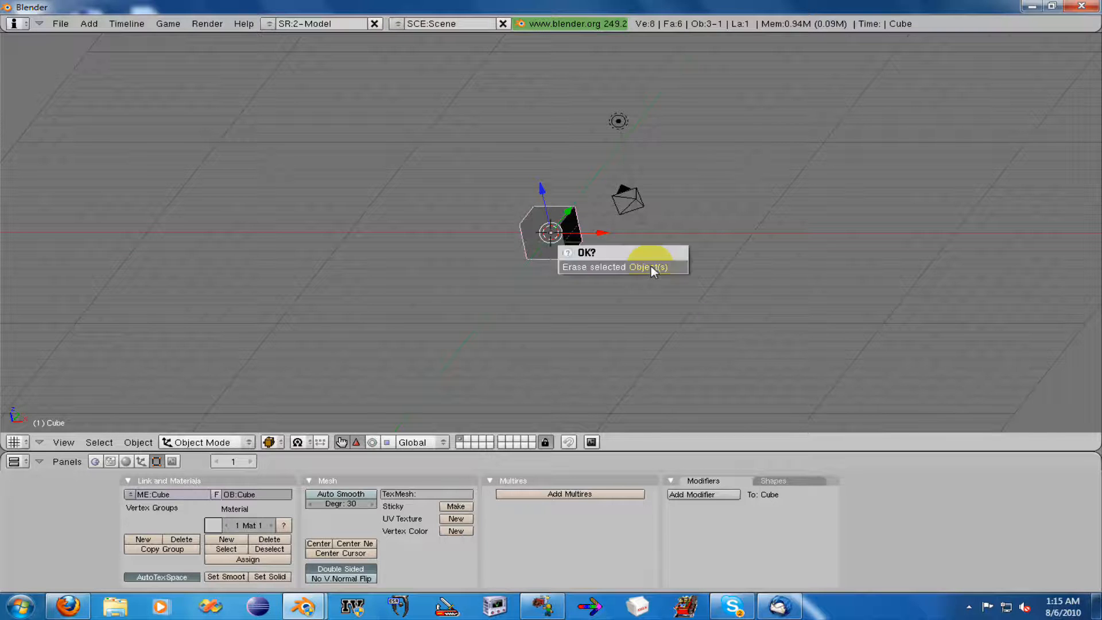
{"action": "left_click", "coordinate": [653, 269]}
- Add a new cube mesh at the 3D cursor in the empty scene
{"action": "mouse_move", "coordinate": [653, 268]}
{"action": "middle_mouse_down"}
{"action": "mouse_move", "coordinate": [746, 228]}
{"action": "mouse_move", "coordinate": [581, 319]}
{"action": "mouse_move", "coordinate": [509, 285]}
{"action": "mouse_move", "coordinate": [718, 294]}
{"action": "middle_mouse_up"}
{"action": "key", "text": "space"}
{"action": "mouse_move", "coordinate": [786, 285]}
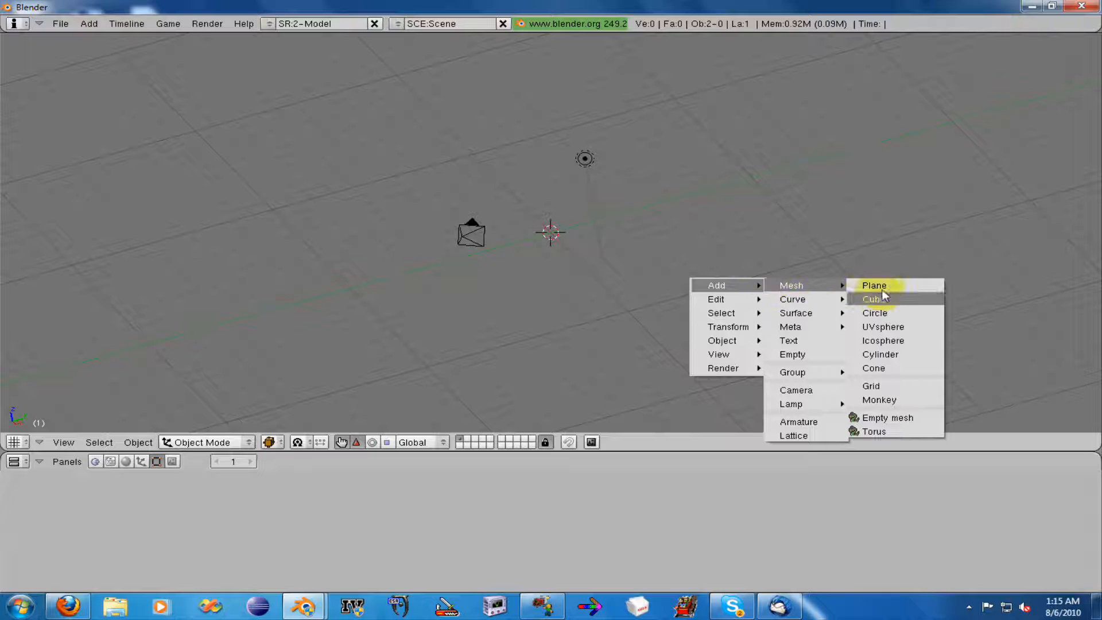
{"action": "left_click", "coordinate": [884, 299]}
- Scale the cube down along the global X axis to form a thin slab
{"action": "middle_click_drag", "start_coordinate": [884, 302], "coordinate": [451, 266]}
{"action": "key", "text": "s"}
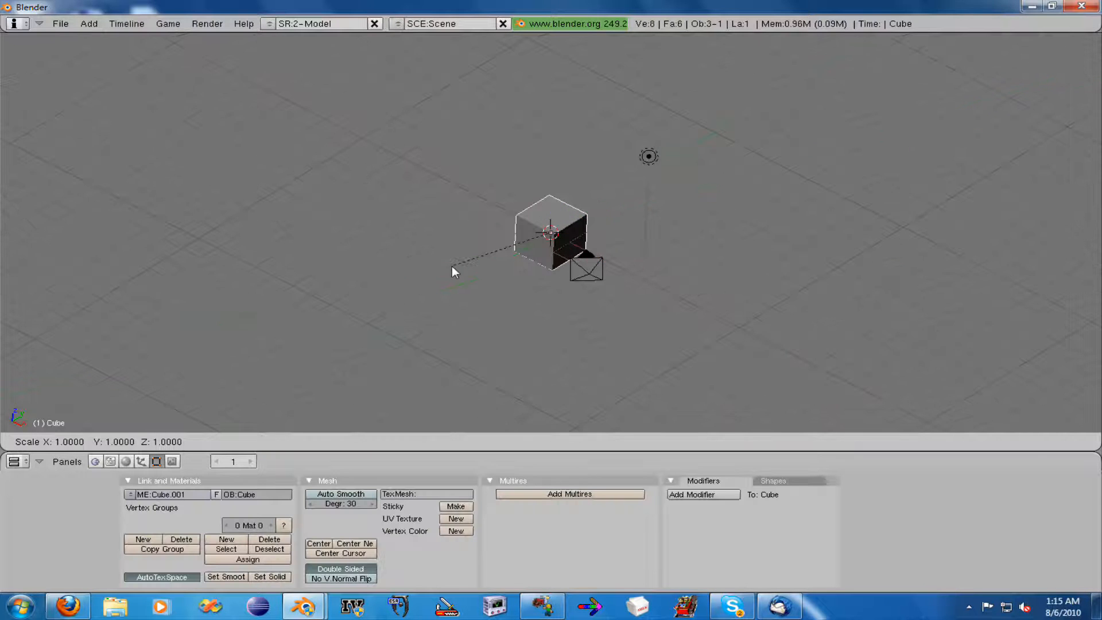
{"action": "key", "text": "x"}
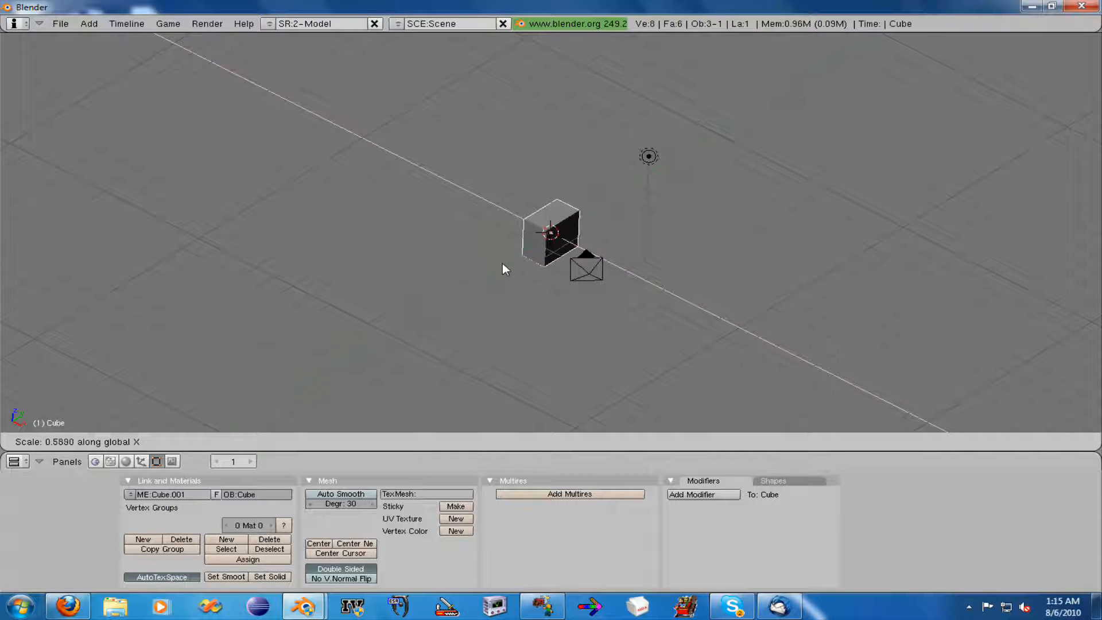
{"action": "left_click", "coordinate": [561, 257]}
- Move the slab up along Z until its base rests on the ground grid
{"action": "middle_click_drag", "start_coordinate": [516, 282], "coordinate": [546, 191]}
{"action": "left_click_drag", "start_coordinate": [552, 184], "coordinate": [551, 162]}
{"action": "middle_click_drag", "start_coordinate": [501, 234], "coordinate": [510, 256]}
{"action": "scroll", "coordinate": [519, 178], "scroll_direction": "up", "scroll_amount": 4}
{"action": "left_click_drag", "start_coordinate": [546, 143], "coordinate": [547, 140]}
{"action": "scroll", "coordinate": [499, 209], "scroll_direction": "down", "scroll_amount": 3}
{"action": "middle_click_drag", "start_coordinate": [516, 234], "coordinate": [493, 254]}
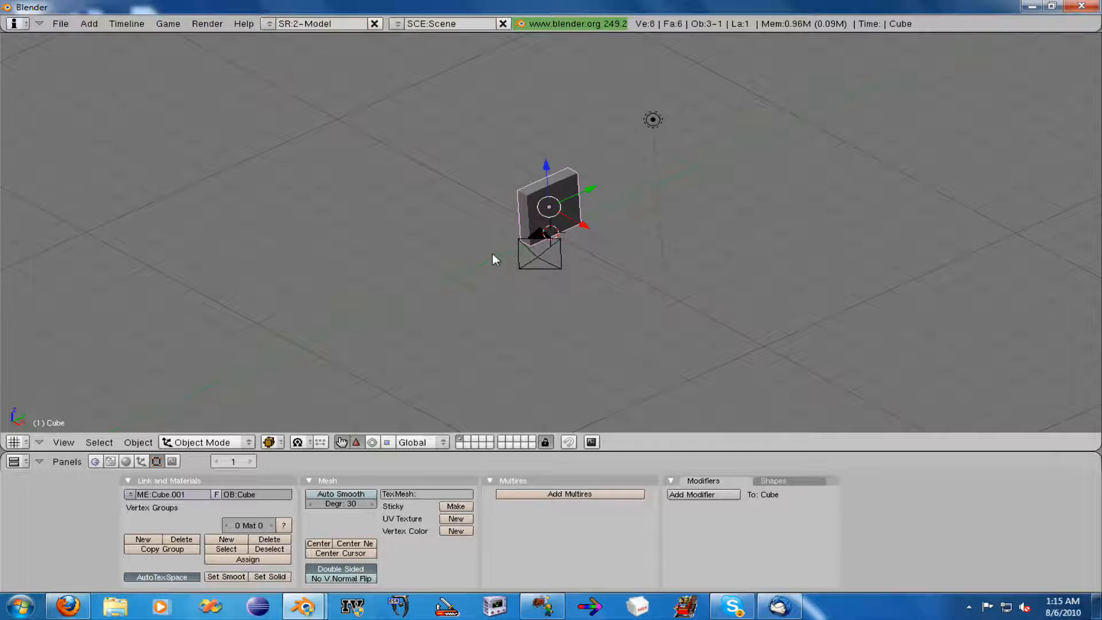
{"action": "key", "text": "s"}
{"action": "key", "text": "y"}
{"action": "key", "text": "Escape"}
- Scale the slab along global Z by a factor of about 2.2 and raise it so it stands on the grid
{"action": "key", "text": "s"}
{"action": "key", "text": "z"}
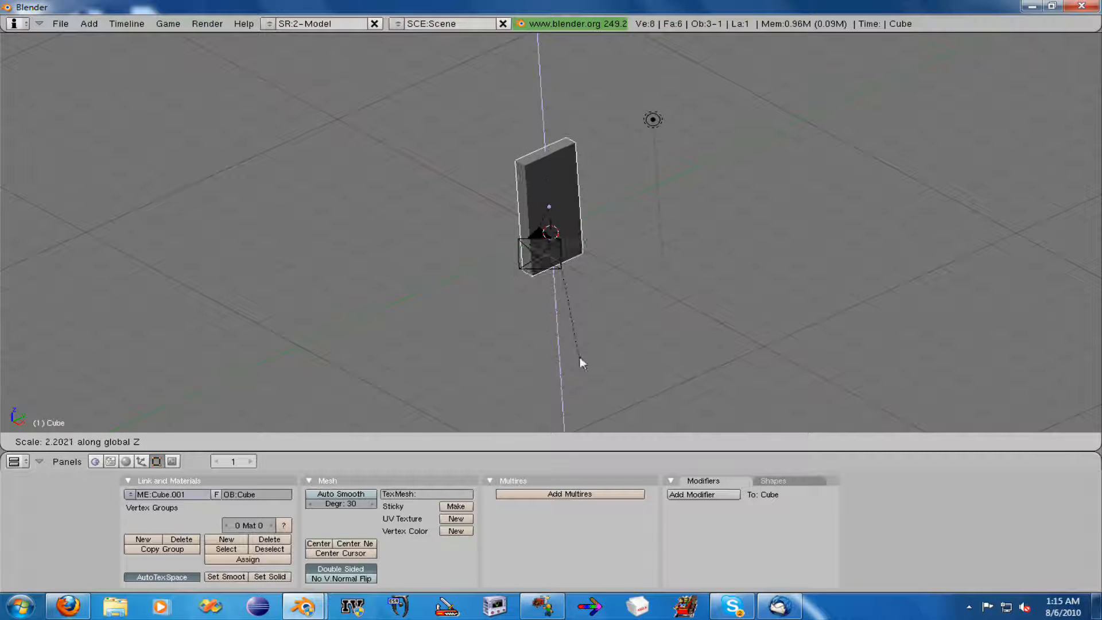
{"action": "left_click", "coordinate": [578, 351]}
{"action": "left_click_drag", "start_coordinate": [547, 170], "coordinate": [542, 143]}
{"action": "middle_click_drag", "start_coordinate": [561, 268], "coordinate": [435, 236]}
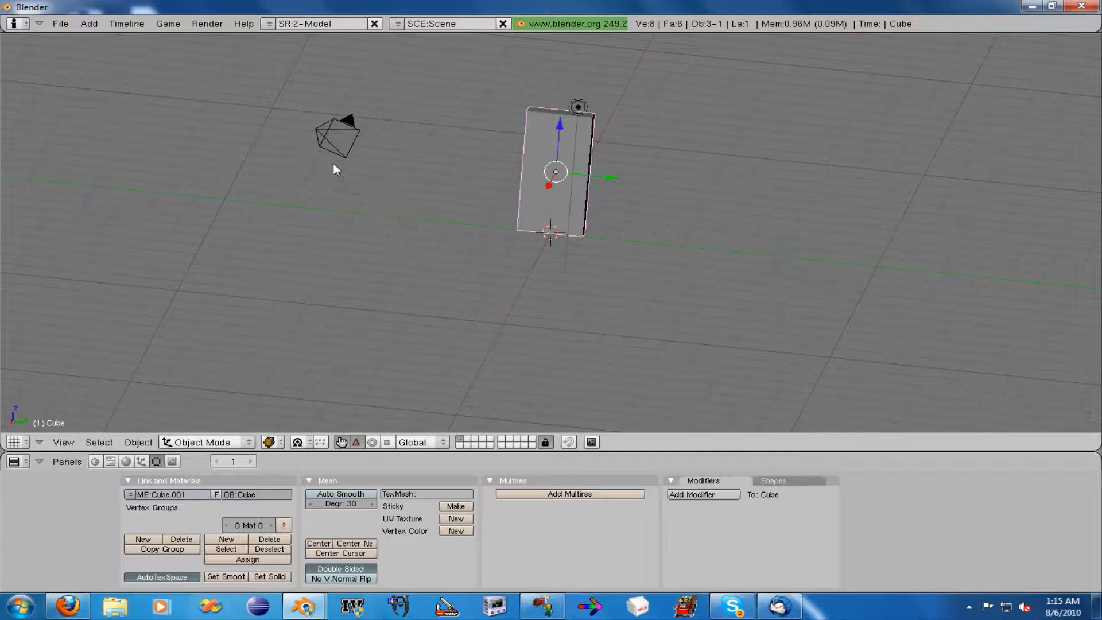
{"action": "middle_click_drag", "start_coordinate": [337, 170], "coordinate": [505, 271]}
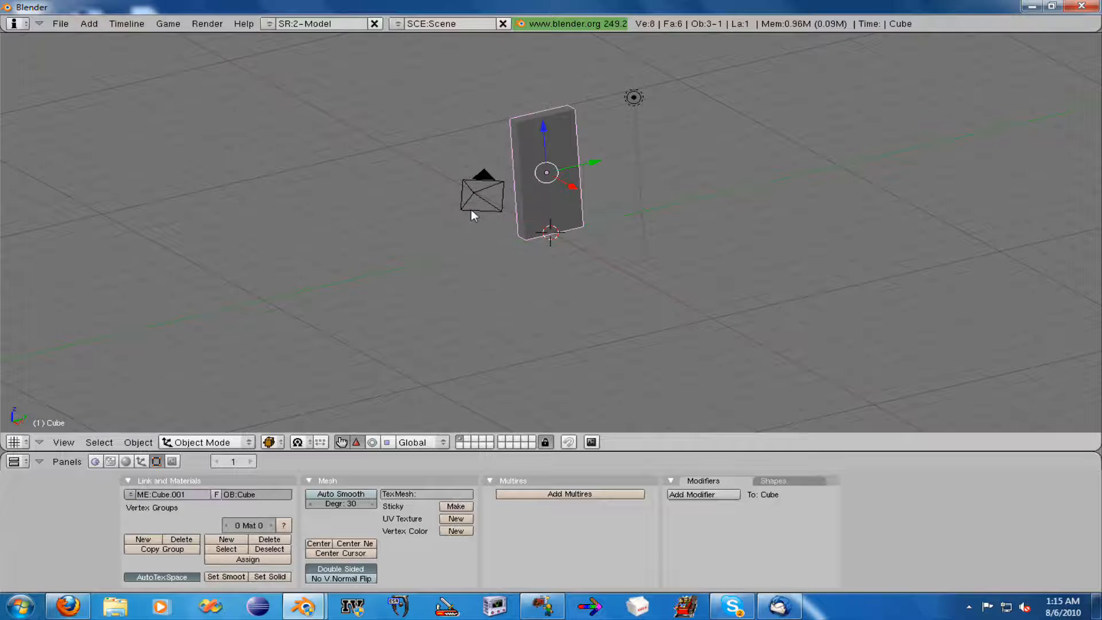
{"action": "key", "text": "KP_0"}
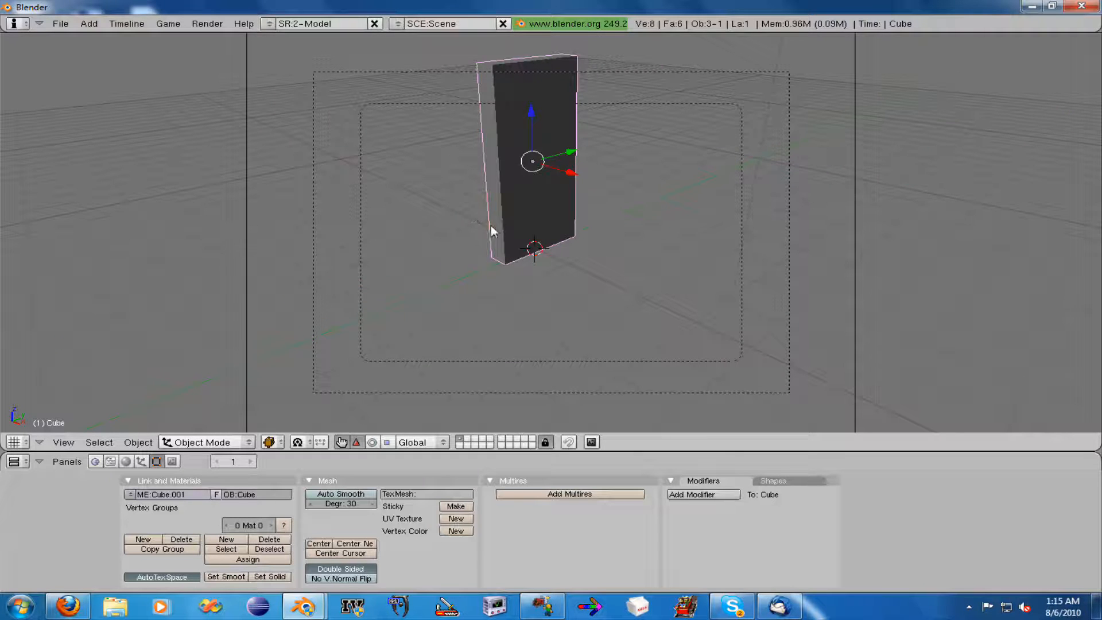
{"action": "middle_click_drag", "start_coordinate": [490, 224], "coordinate": [570, 200]}
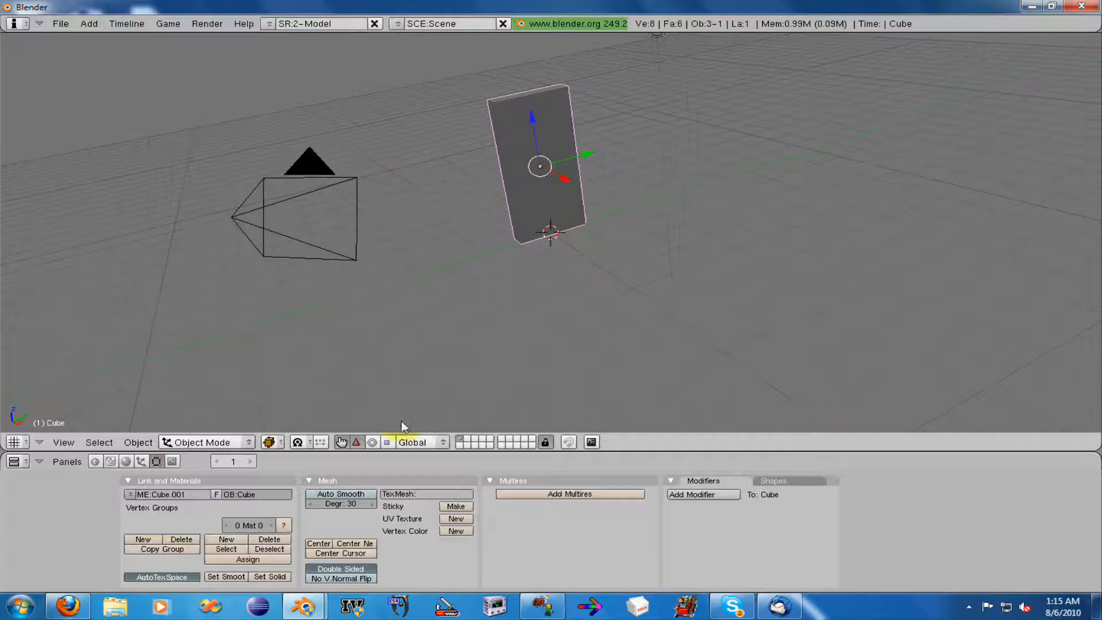
- Minimize the Blender window and its console window to get back to the desktop
{"action": "left_click", "coordinate": [1030, 8]}
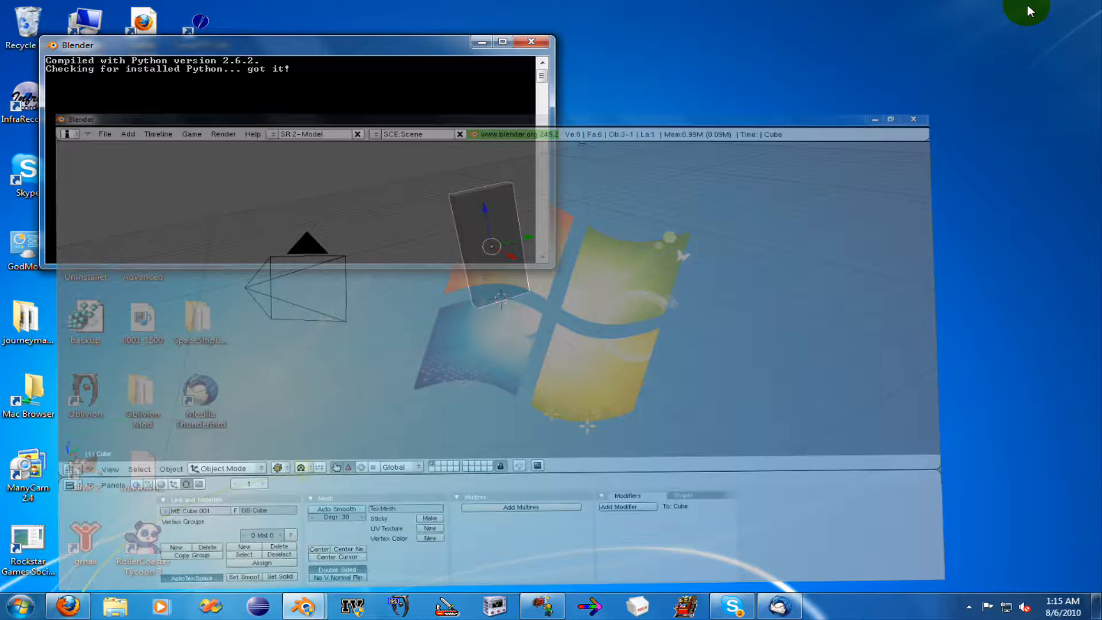
{"action": "left_click", "coordinate": [482, 42]}
{"action": "right_click", "coordinate": [347, 465]}
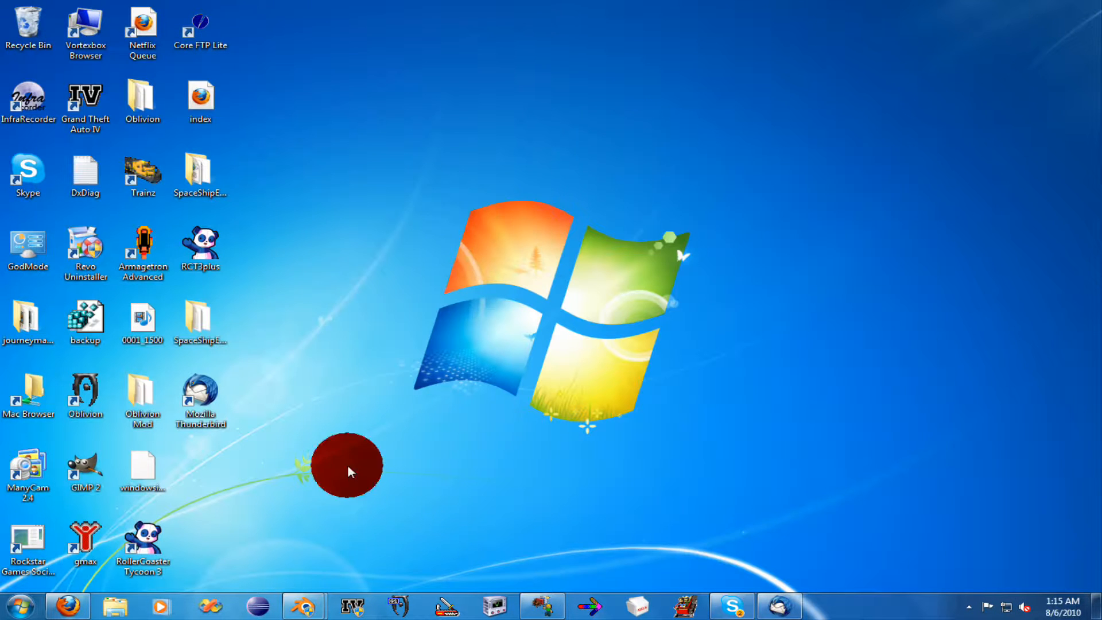
{"action": "left_click", "coordinate": [280, 473]}
{"action": "double_click", "coordinate": [198, 319]}
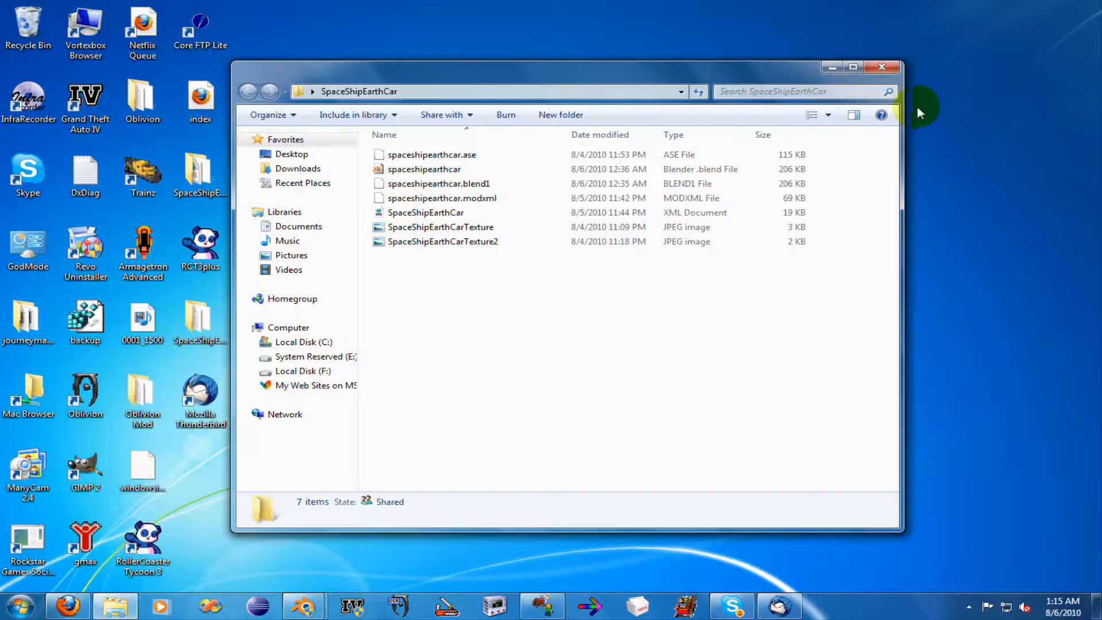
{"action": "left_click", "coordinate": [882, 68]}
- Create a new folder named Doors inside the desktop's SpaceShipEarth folder and open it
{"action": "left_click", "coordinate": [190, 184]}
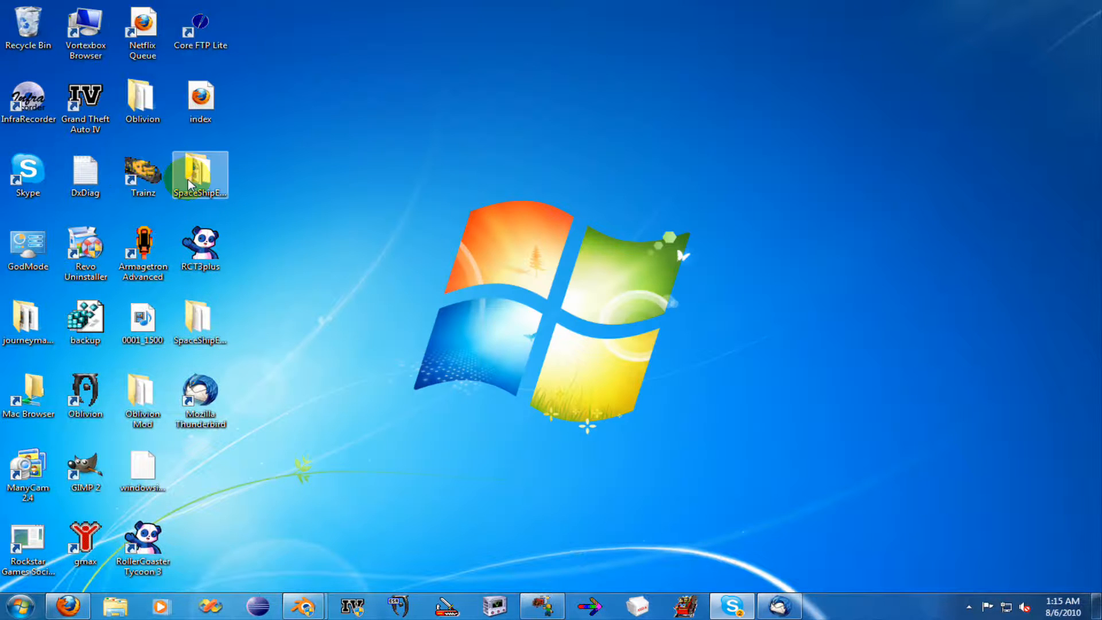
{"action": "double_click", "coordinate": [189, 183]}
{"action": "right_click", "coordinate": [703, 376]}
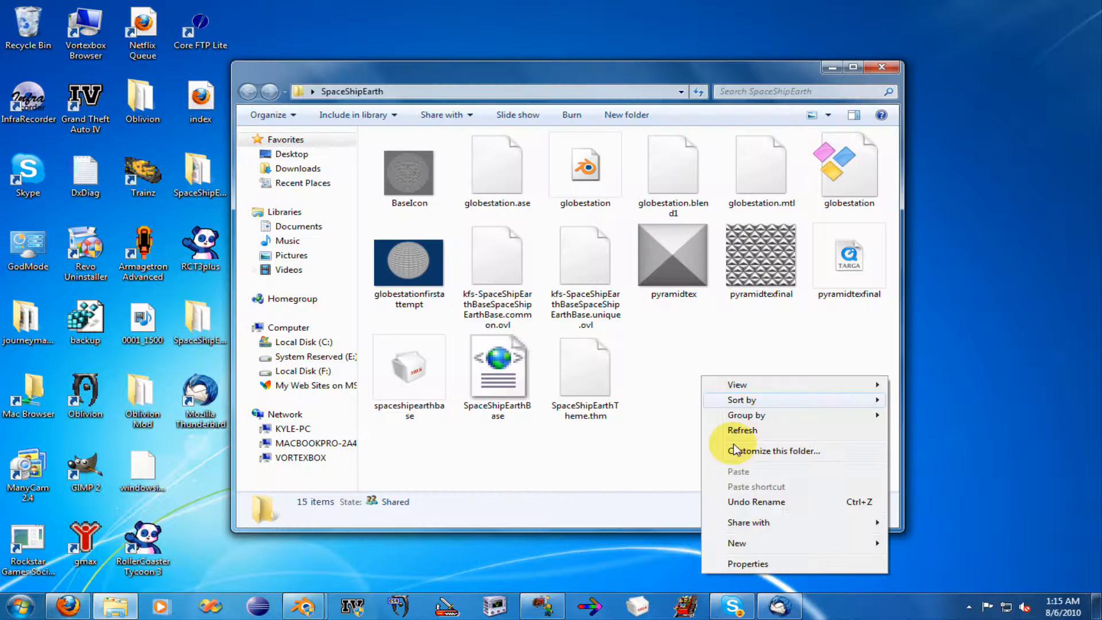
{"action": "mouse_move", "coordinate": [740, 542]}
{"action": "left_click", "coordinate": [967, 370]}
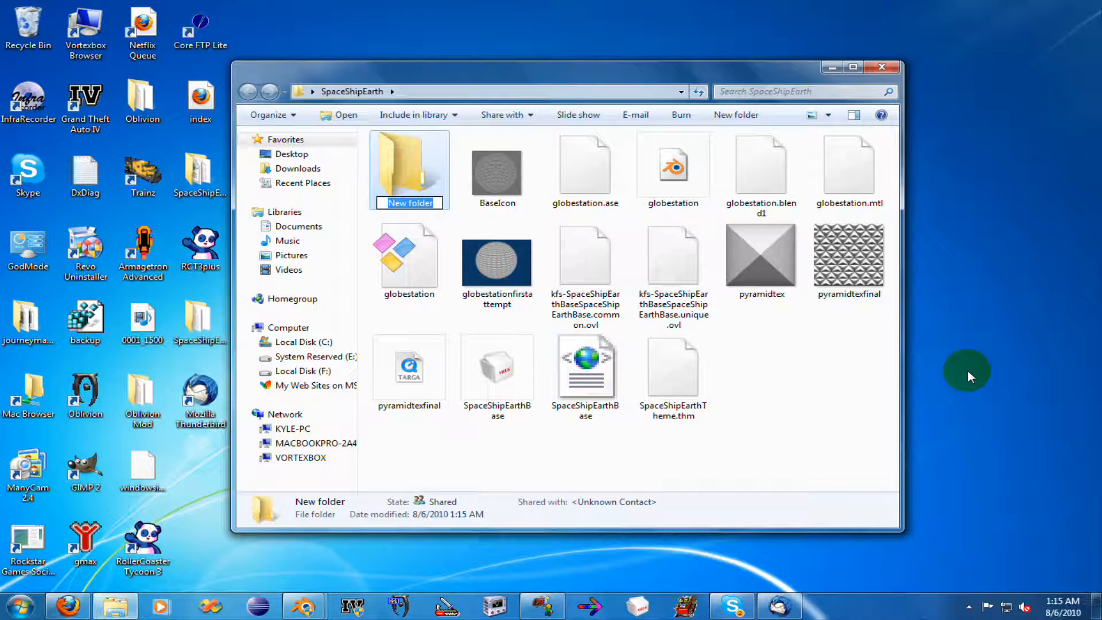
{"action": "type", "text": "D"}
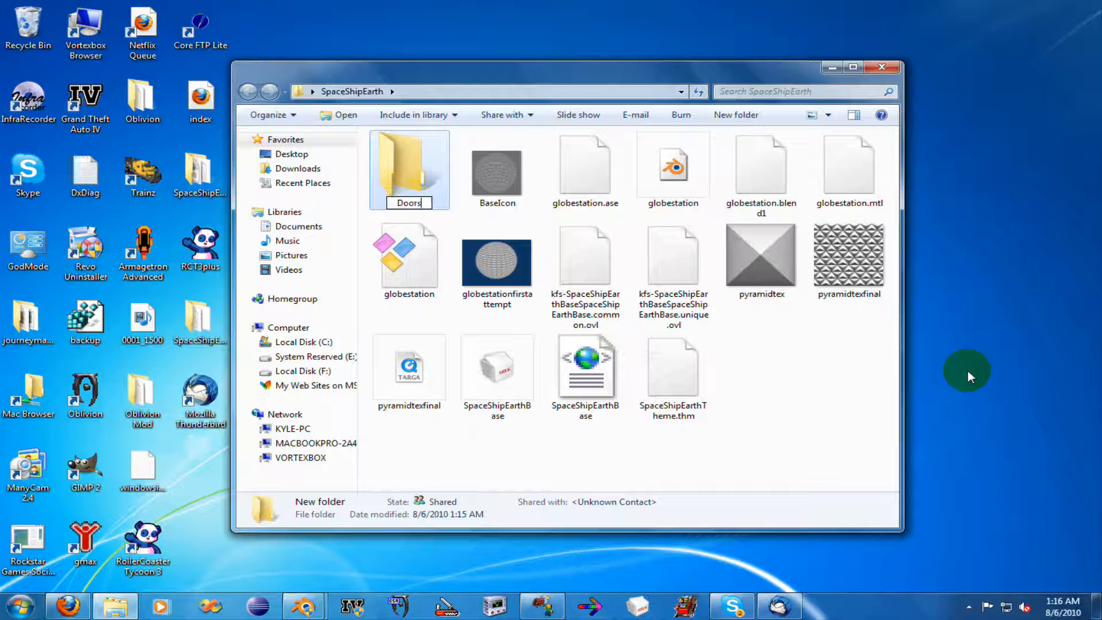
{"action": "type", "text": "oors"}
{"action": "key", "text": "Return"}
{"action": "key", "text": "Return"}
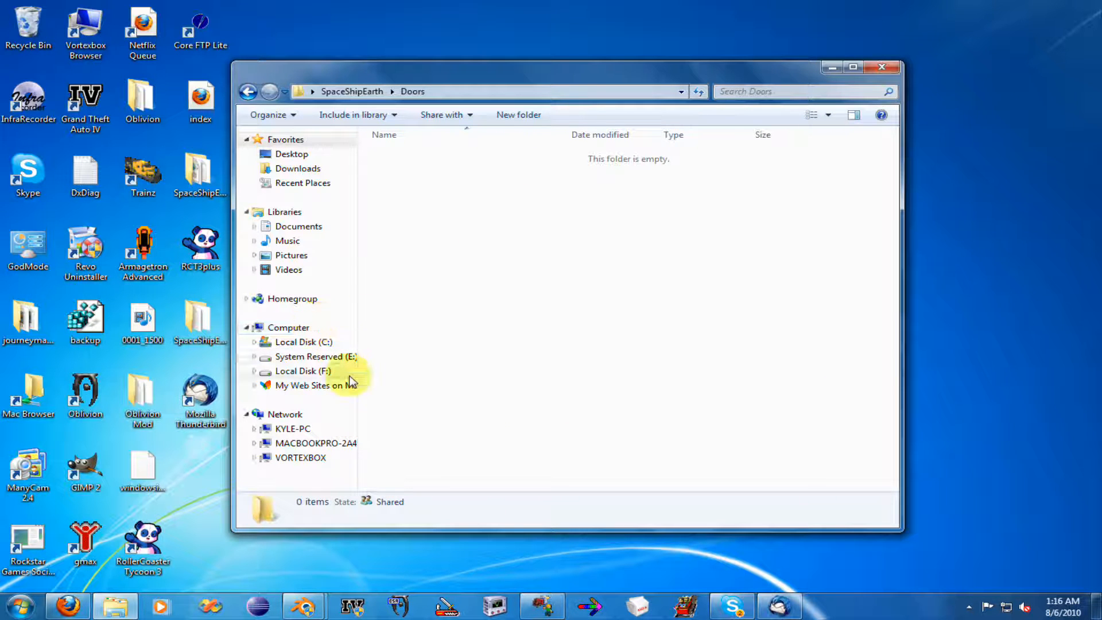
- Launch Paint and fill the blank canvas with black
{"action": "left_click", "coordinate": [35, 611]}
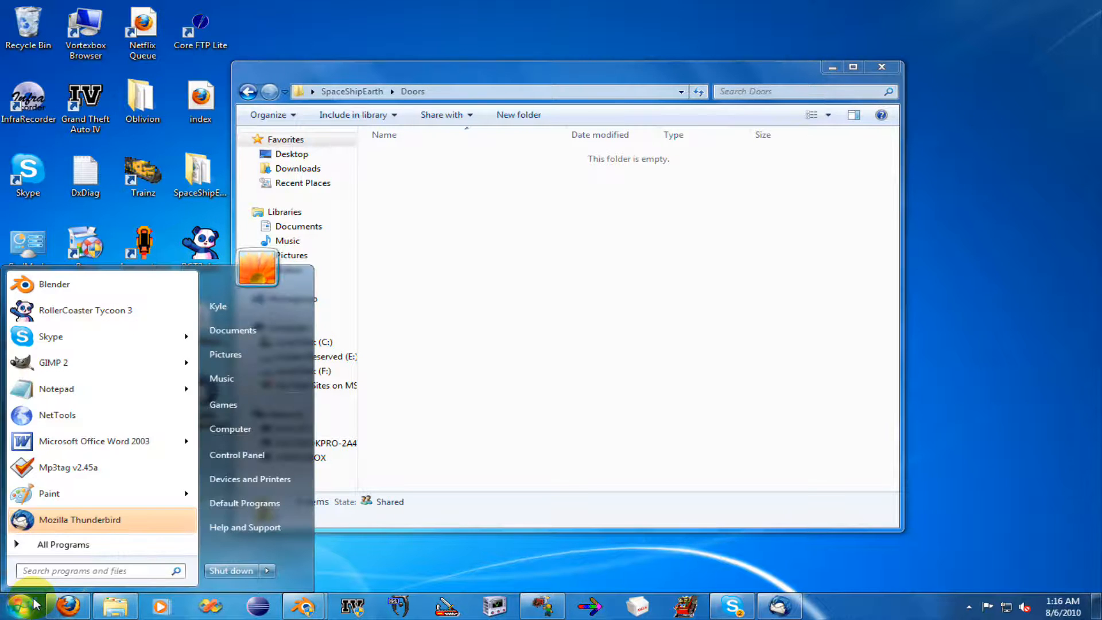
{"action": "type", "text": "paint"}
{"action": "key", "text": "Return"}
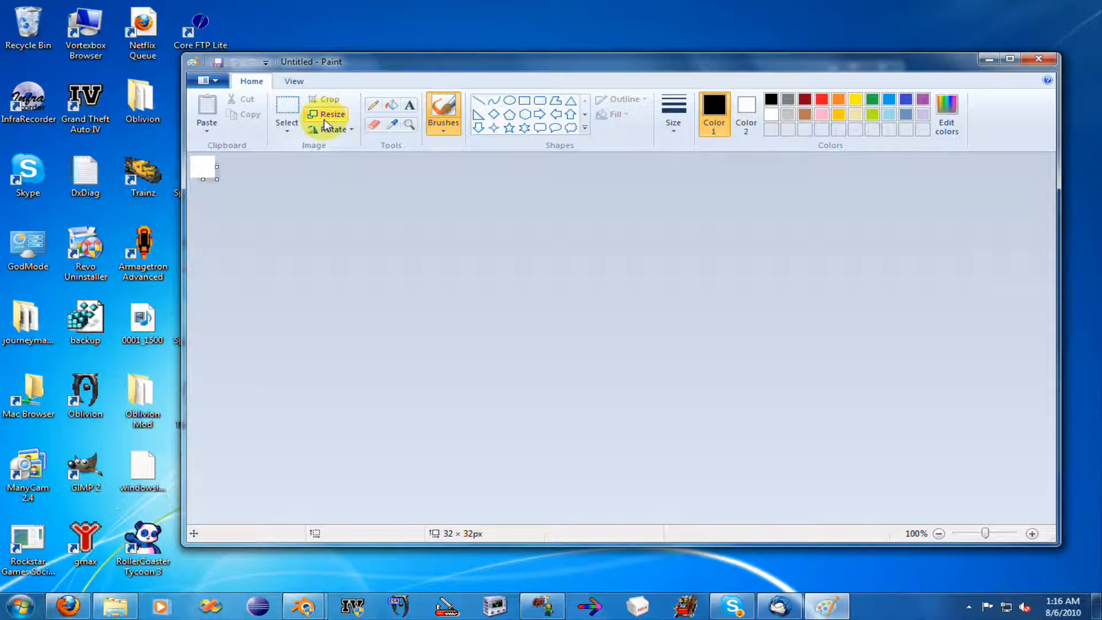
{"action": "left_click", "coordinate": [391, 105]}
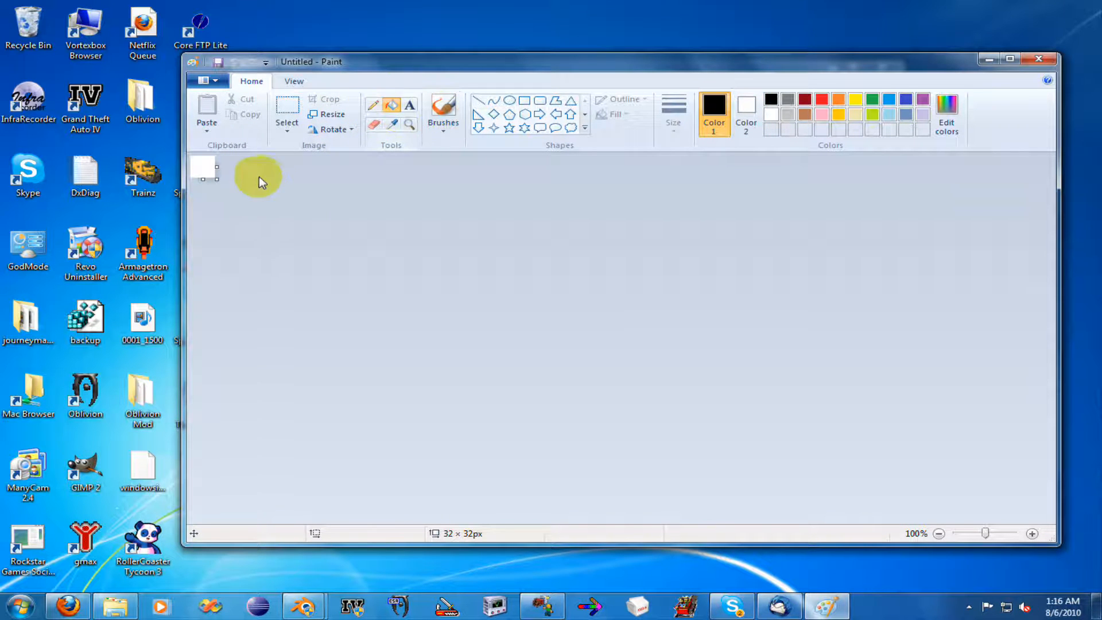
{"action": "left_click", "coordinate": [203, 166]}
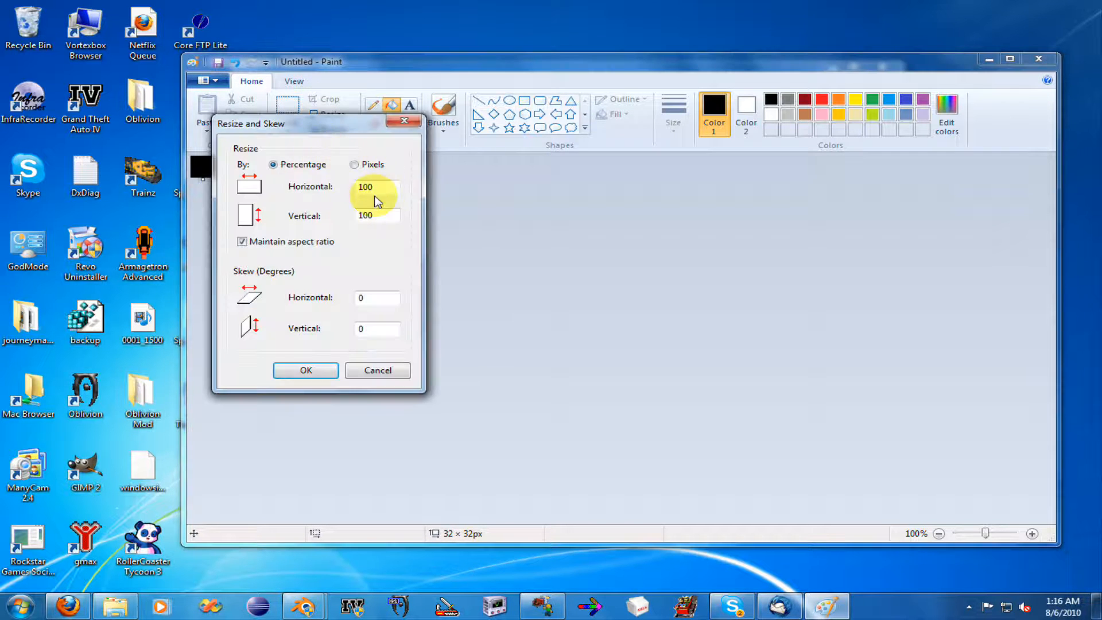
- Resize the black image to 512 by 512 pixels
{"action": "left_click_drag", "start_coordinate": [391, 187], "coordinate": [251, 194]}
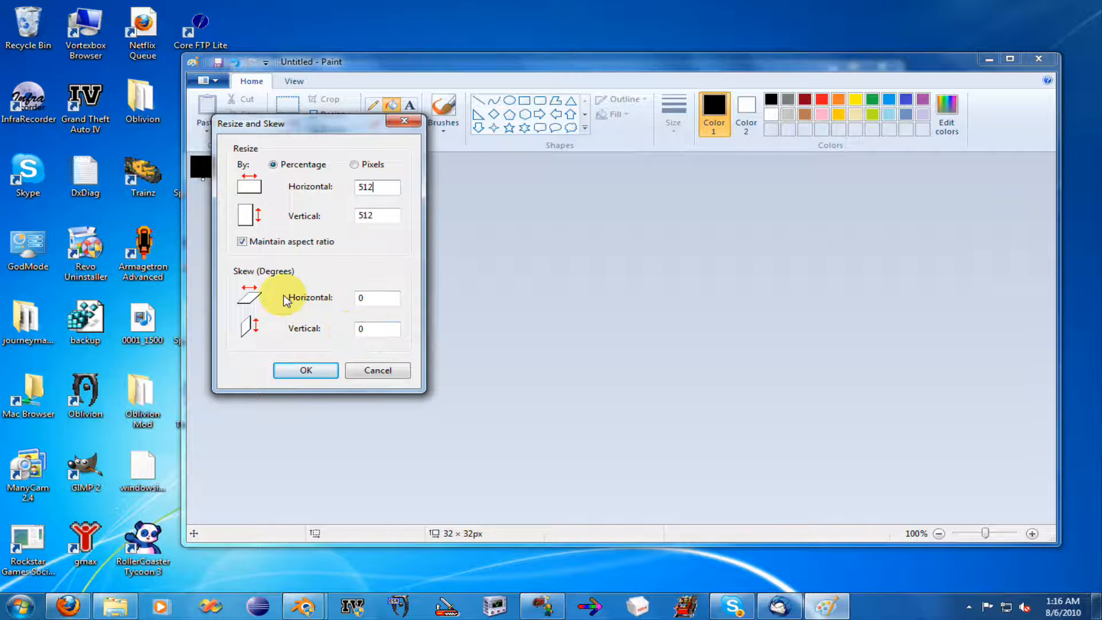
{"action": "left_click", "coordinate": [354, 166]}
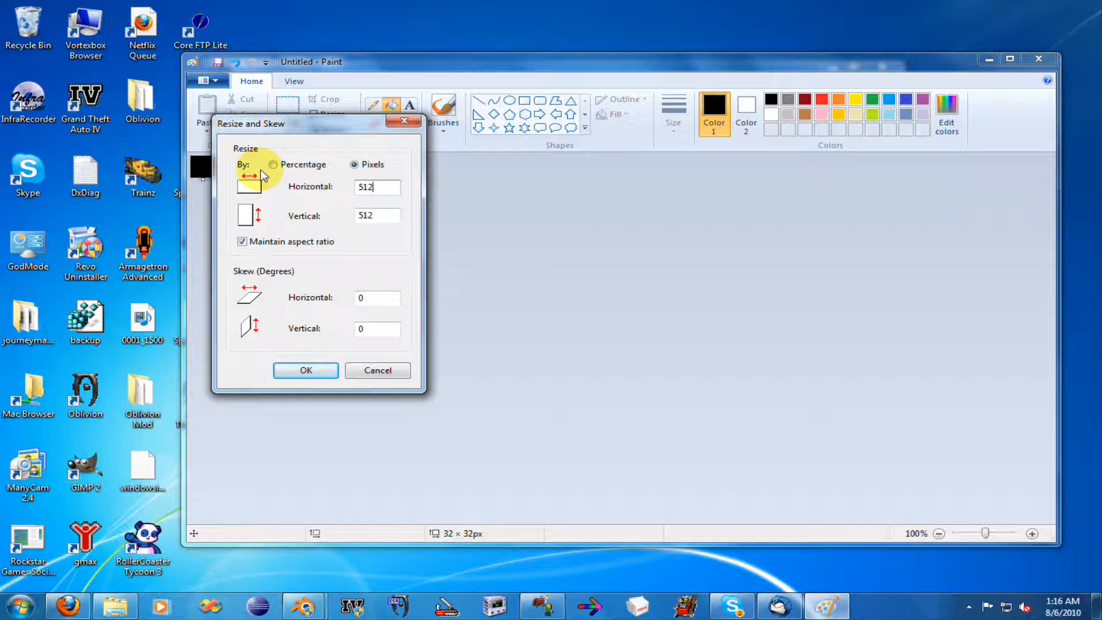
{"action": "left_click", "coordinate": [303, 370]}
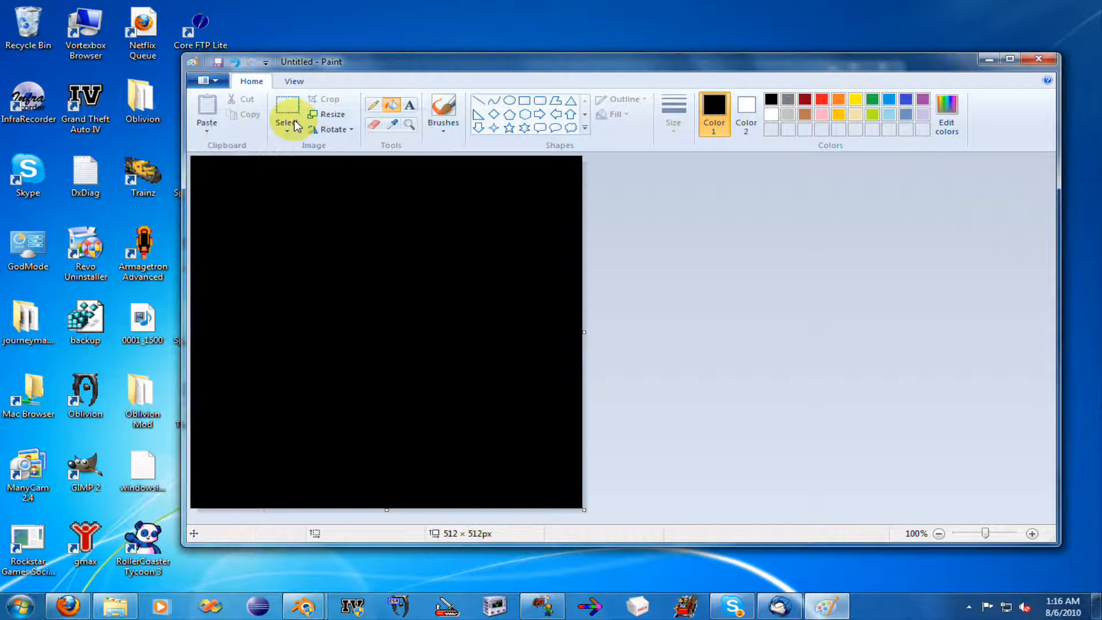
- Save the image as a JPEG named doortexture in the SpaceShipEarth Doors folder and close Paint
{"action": "left_click", "coordinate": [208, 80]}
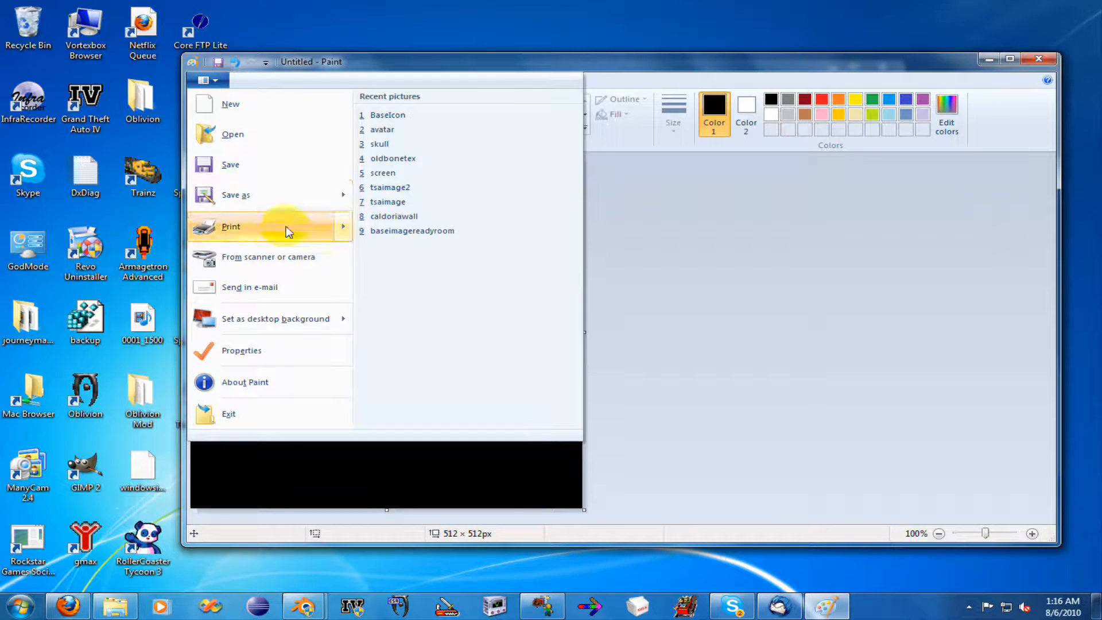
{"action": "left_click", "coordinate": [281, 173]}
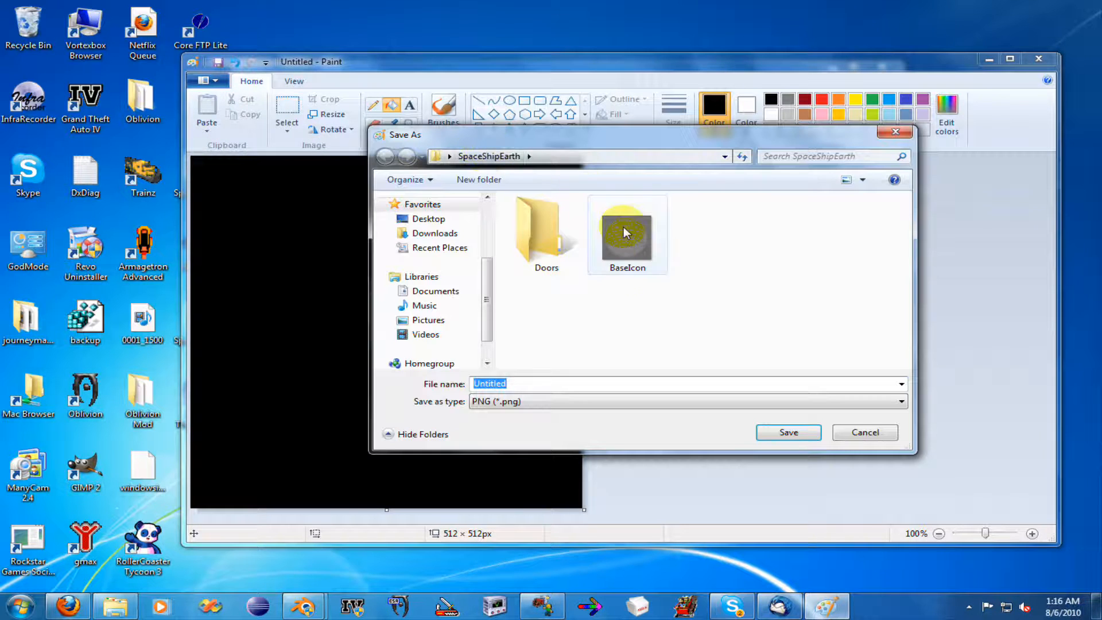
{"action": "left_click", "coordinate": [534, 226]}
{"action": "double_click", "coordinate": [533, 225]}
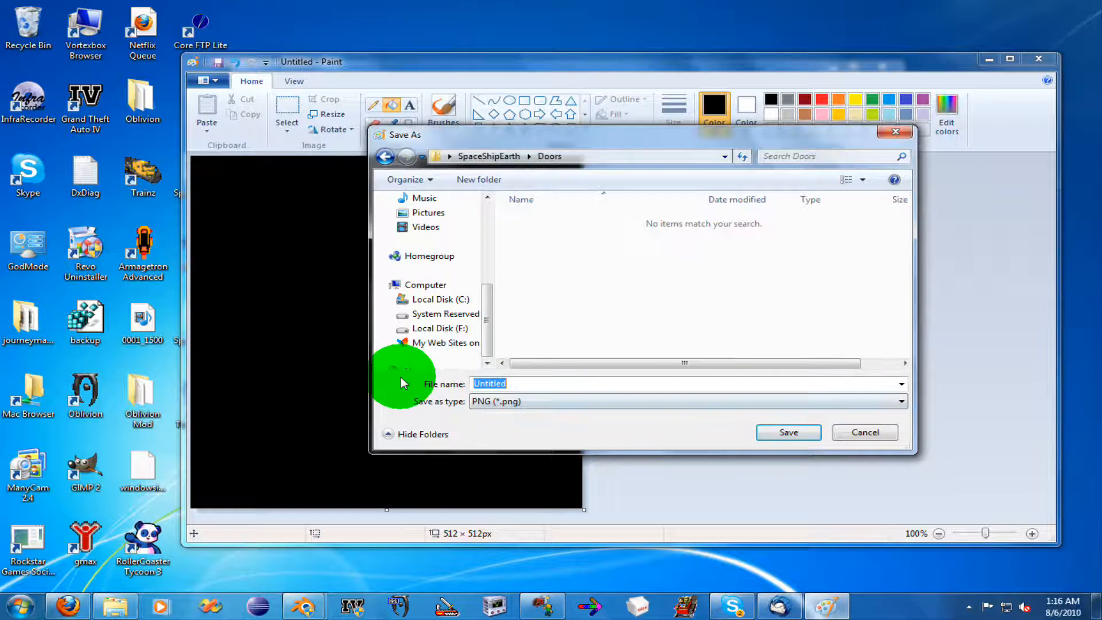
{"action": "type", "text": "doortexture"}
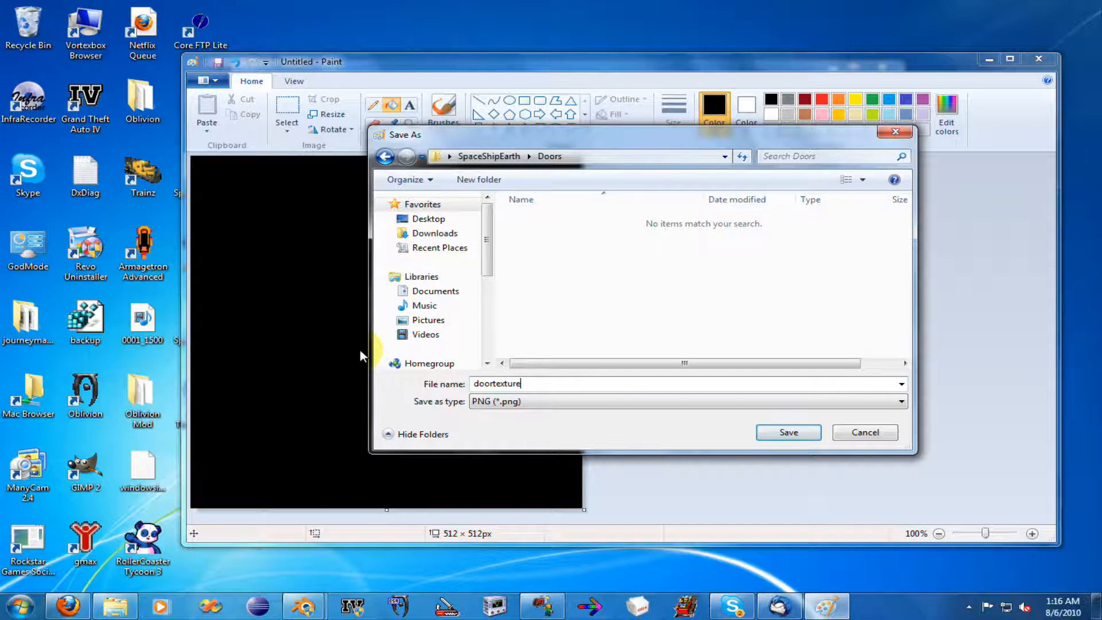
{"action": "left_click", "coordinate": [553, 402]}
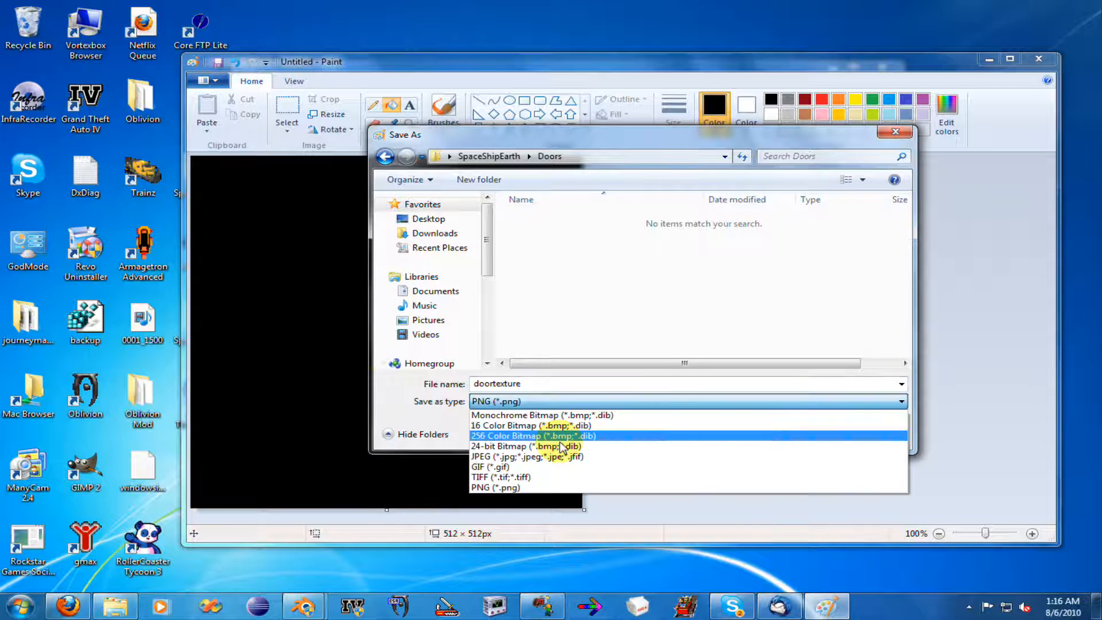
{"action": "left_click", "coordinate": [576, 456]}
{"action": "left_click", "coordinate": [783, 431]}
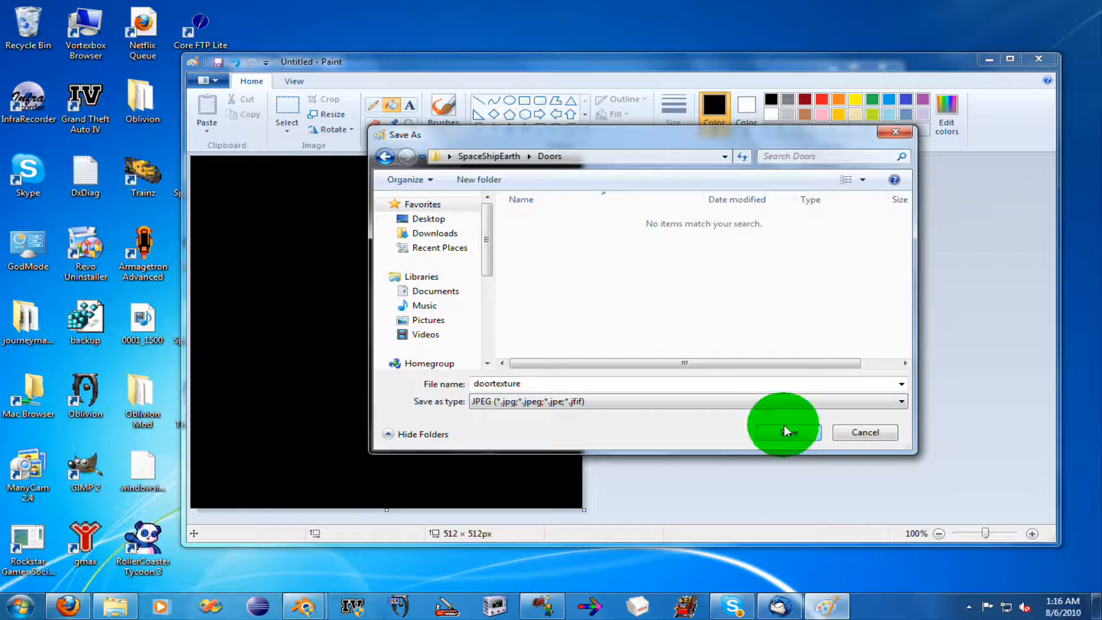
{"action": "left_click", "coordinate": [1037, 59]}
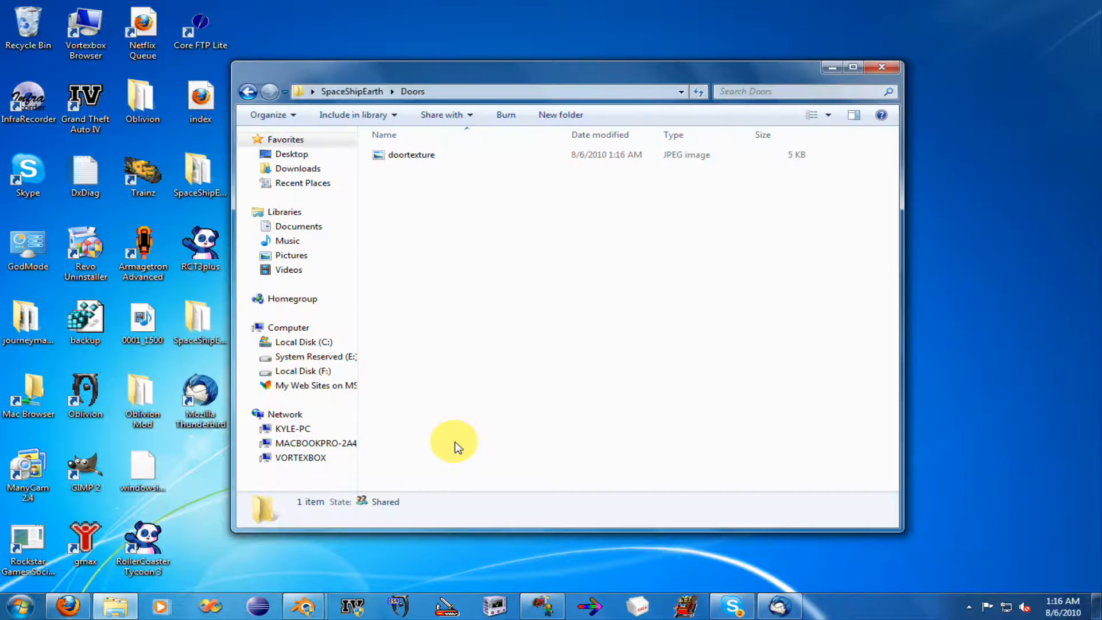
- Switch back to Blender and rename both the slab's mesh and its object to Door
{"action": "mouse_move", "coordinate": [298, 603]}
{"action": "left_click", "coordinate": [370, 521]}
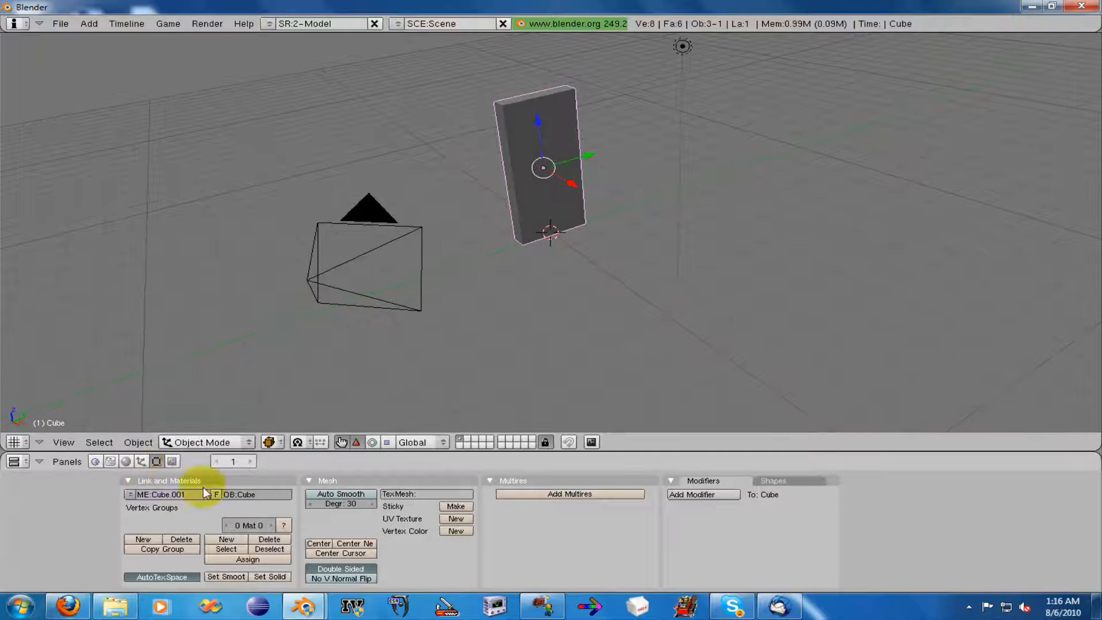
{"action": "left_click", "coordinate": [185, 494]}
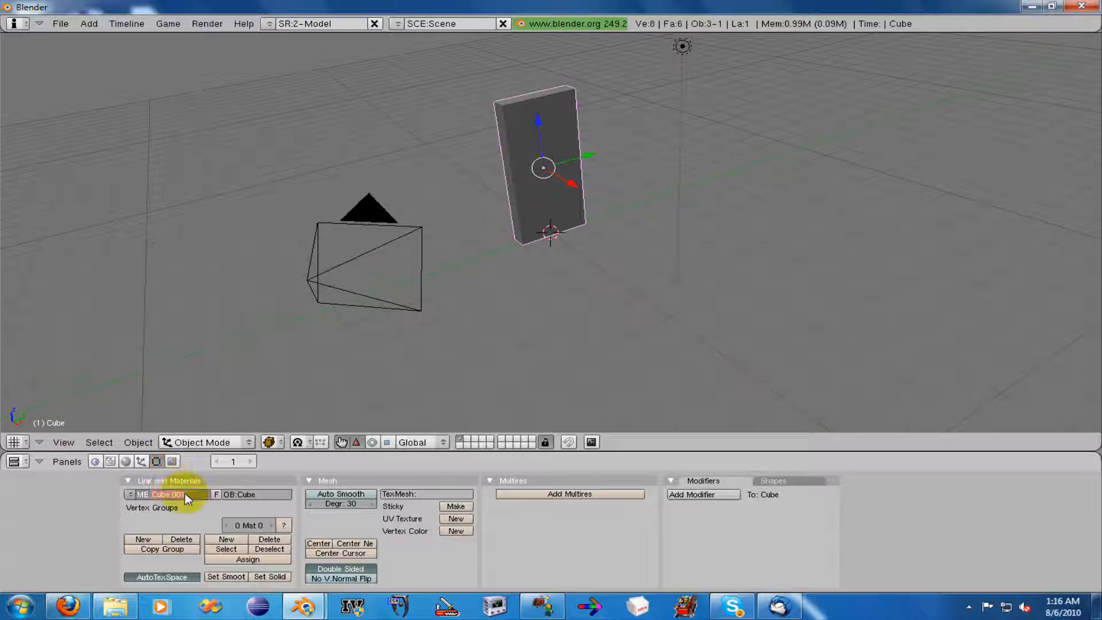
{"action": "type", "text": "Door"}
{"action": "key", "text": "Tab"}
{"action": "type", "text": "Door"}
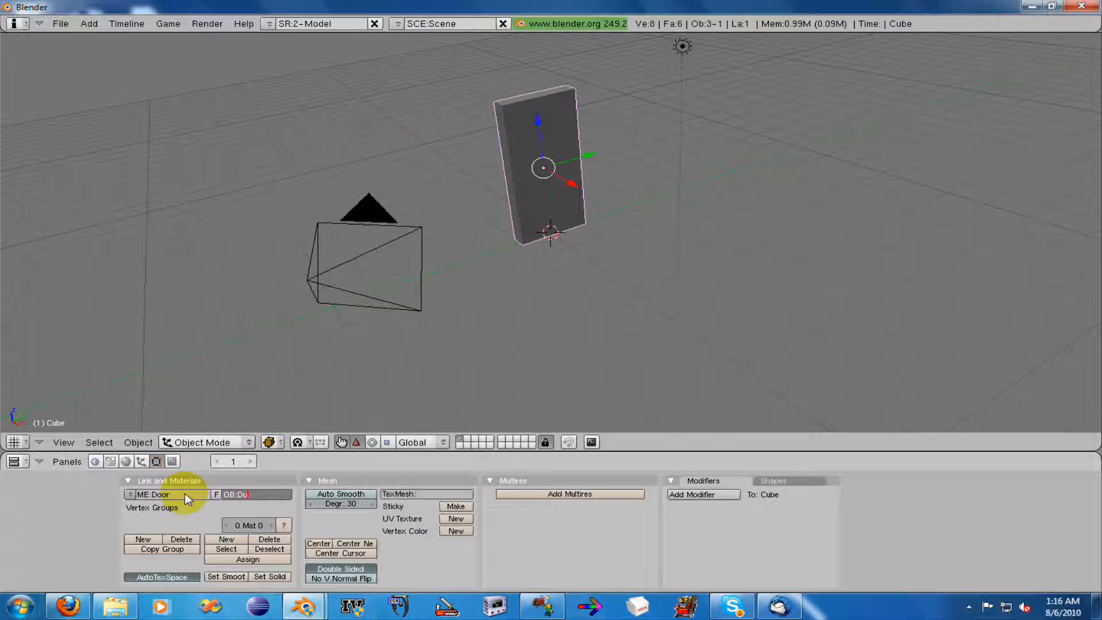
{"action": "key", "text": "Return"}
- Add a new material to the slab and name it Door
{"action": "left_click", "coordinate": [127, 462]}
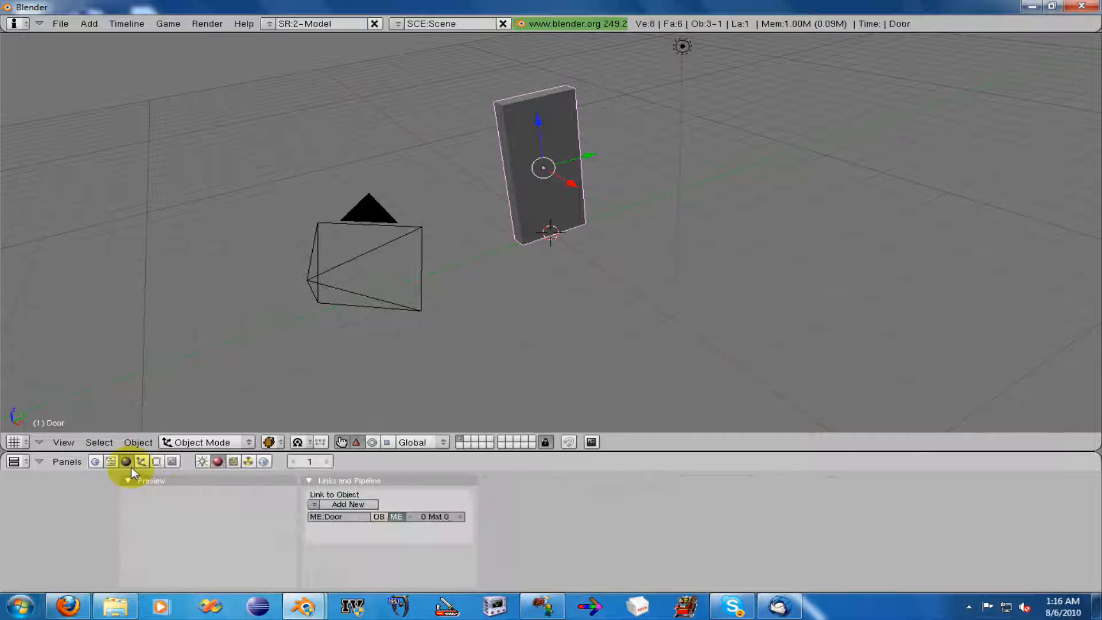
{"action": "left_click", "coordinate": [348, 505]}
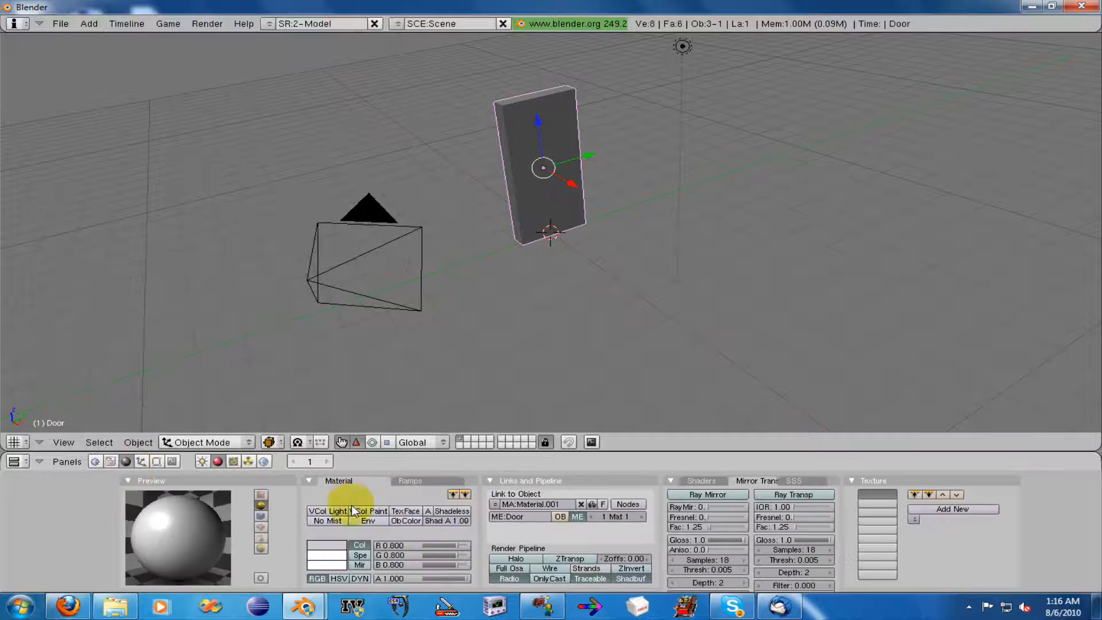
{"action": "left_click", "coordinate": [537, 509]}
{"action": "type", "text": "Door"}
{"action": "key", "text": "Return"}
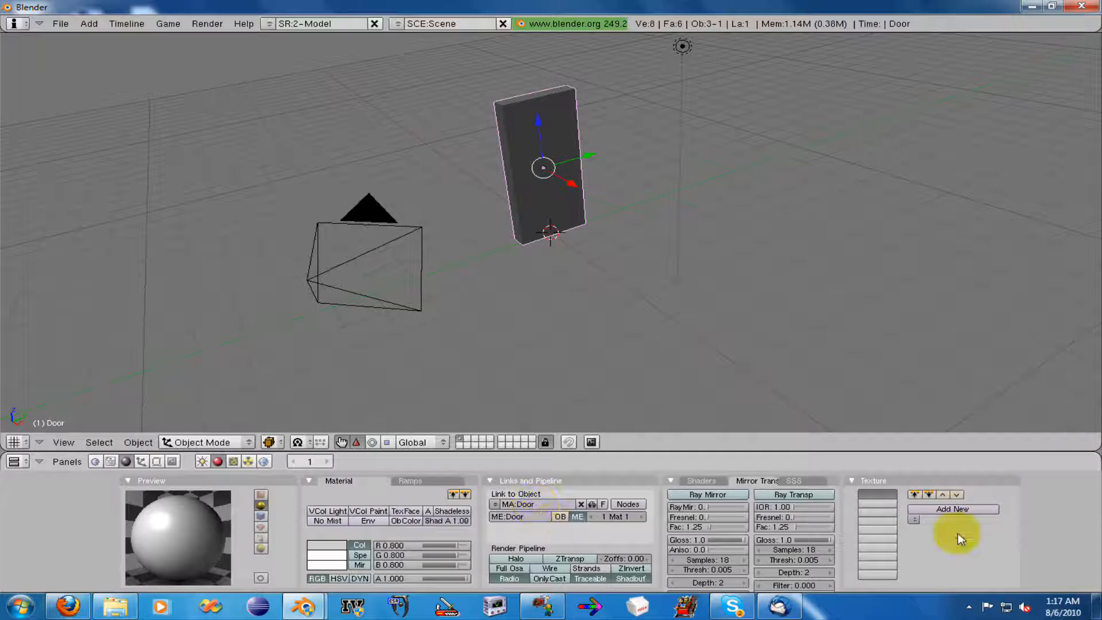
- Add a new texture to the Door material and set its mapping coordinates to UV
{"action": "left_click", "coordinate": [961, 510]}
{"action": "left_click", "coordinate": [934, 481]}
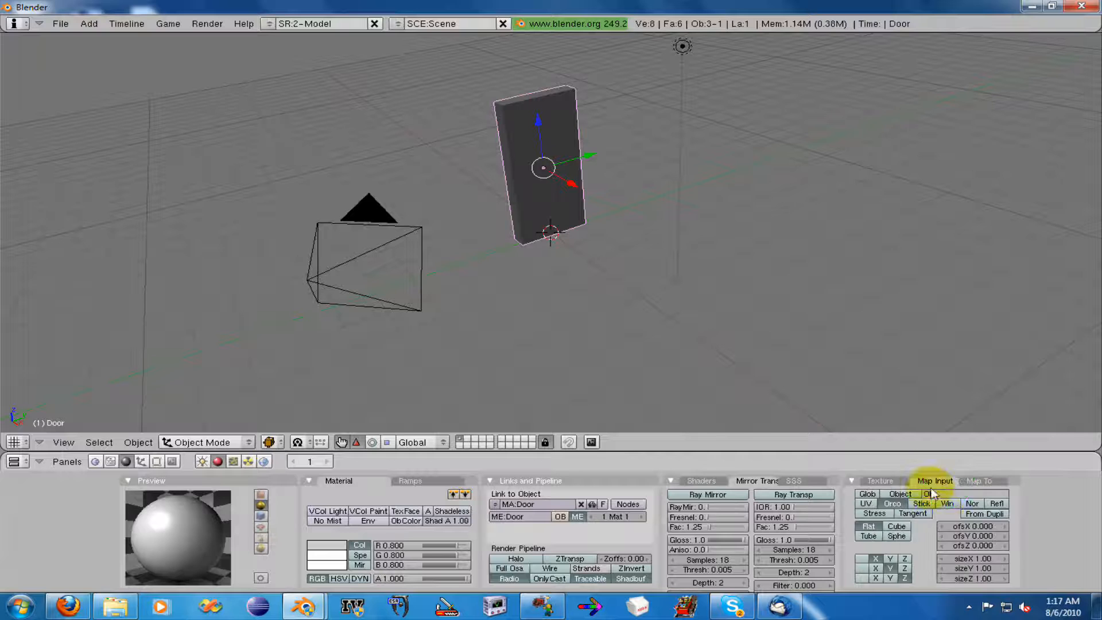
{"action": "left_click", "coordinate": [868, 503]}
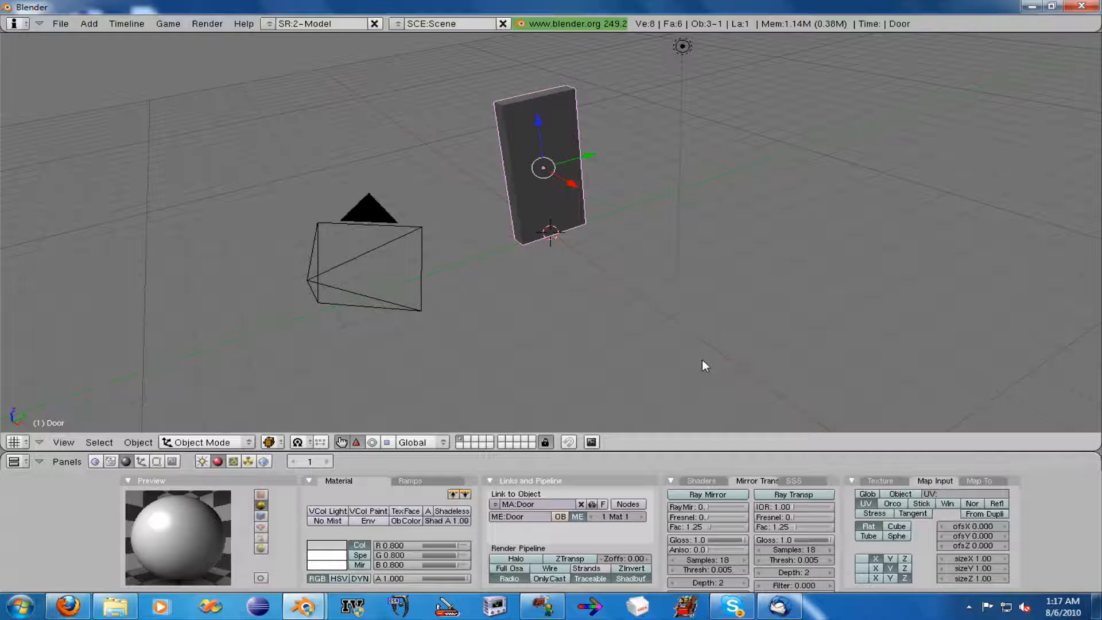
{"action": "left_click", "coordinate": [977, 481]}
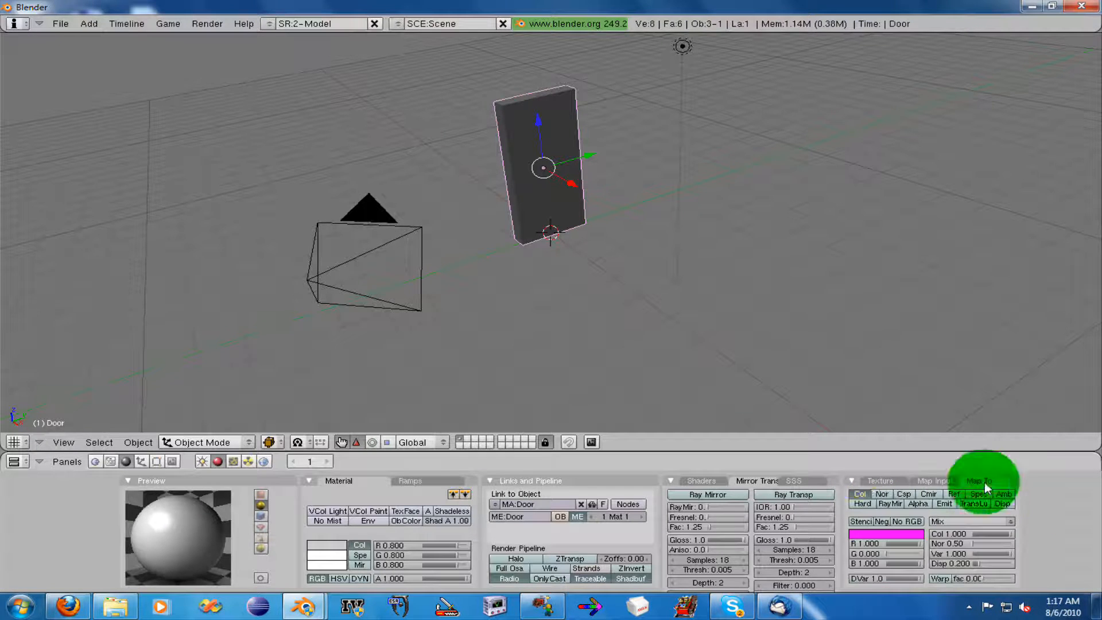
{"action": "left_click", "coordinate": [869, 481]}
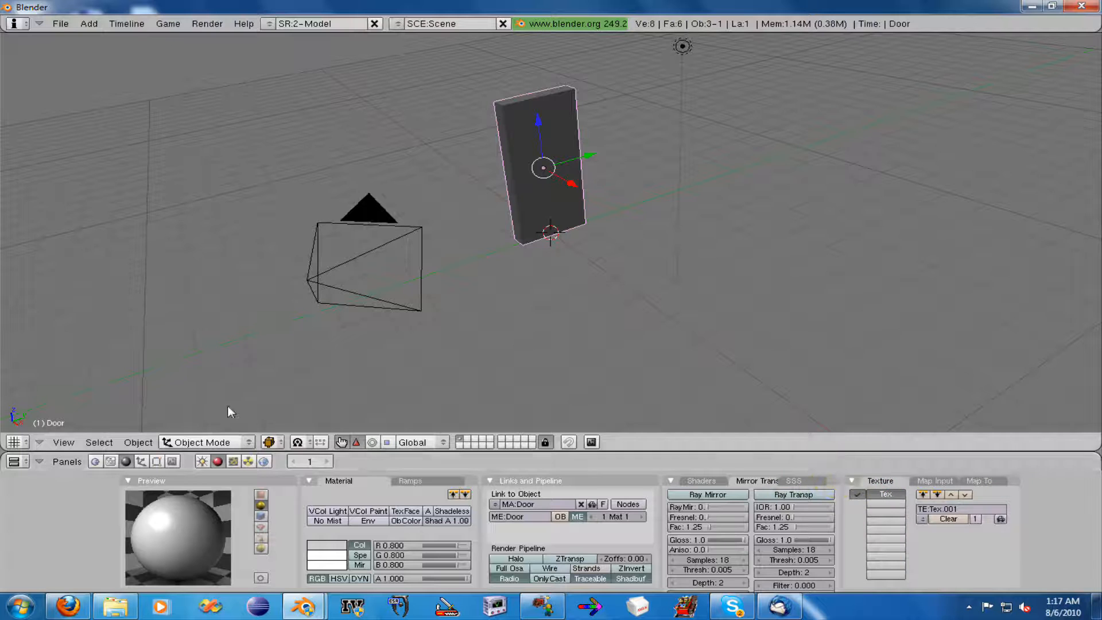
- Set the new texture's type to Image
{"action": "left_click", "coordinate": [233, 461]}
{"action": "left_click", "coordinate": [429, 514]}
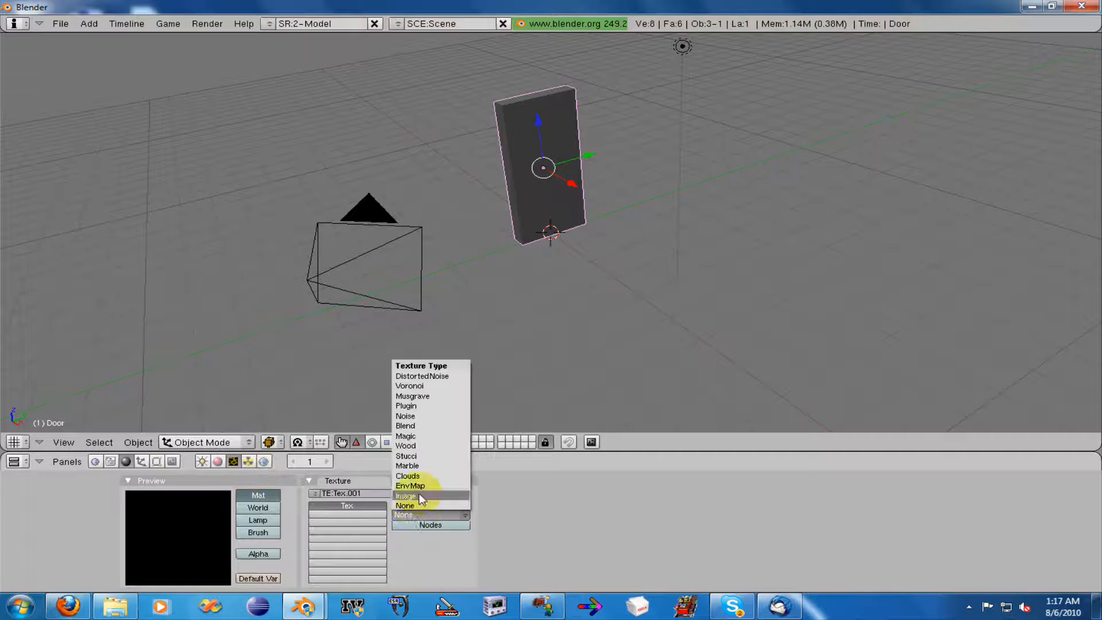
{"action": "left_click", "coordinate": [419, 493]}
- Load doortexture.jpg from the desktop's SpaceShipEarth\Doors folder as the texture's image
{"action": "left_click", "coordinate": [700, 506]}
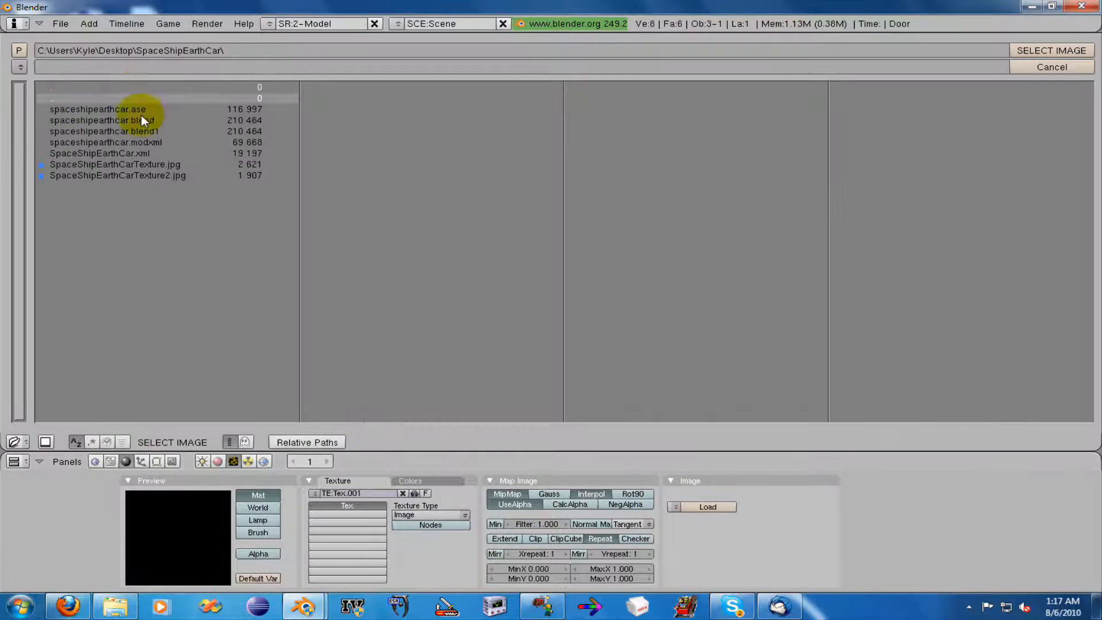
{"action": "left_click", "coordinate": [20, 51]}
{"action": "left_click", "coordinate": [20, 50]}
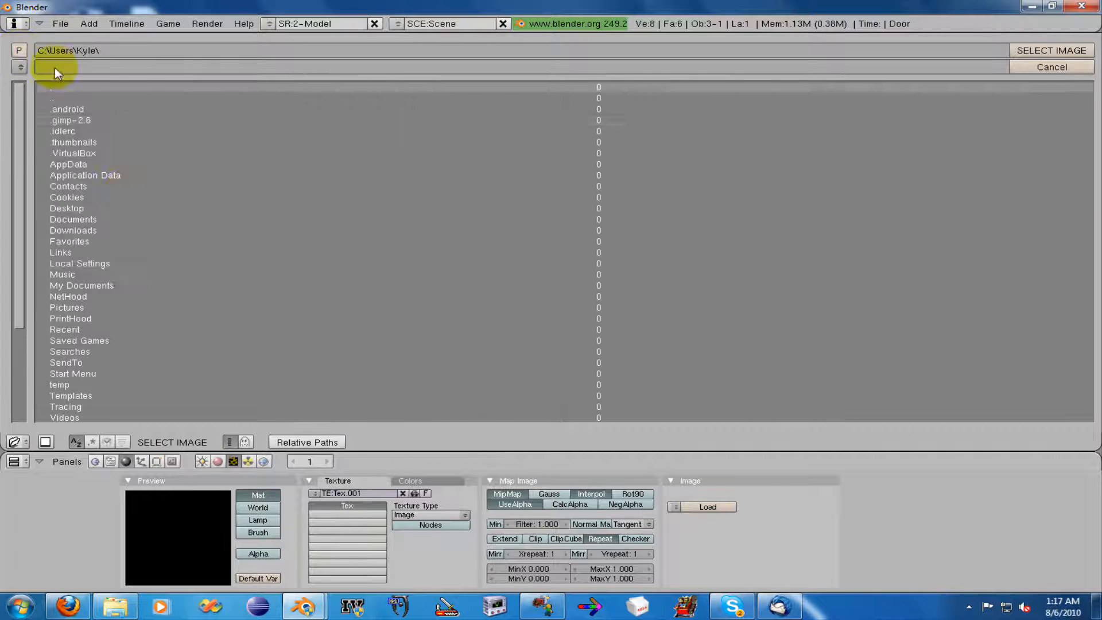
{"action": "left_click", "coordinate": [87, 197]}
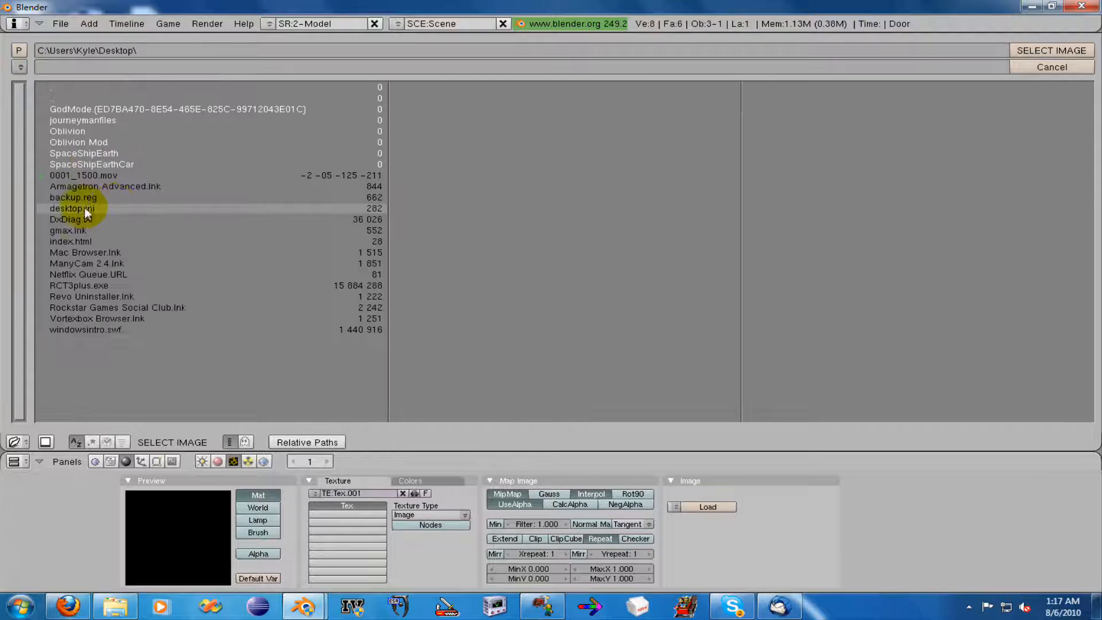
{"action": "left_click", "coordinate": [123, 152]}
{"action": "left_click", "coordinate": [108, 107]}
{"action": "left_click", "coordinate": [107, 108]}
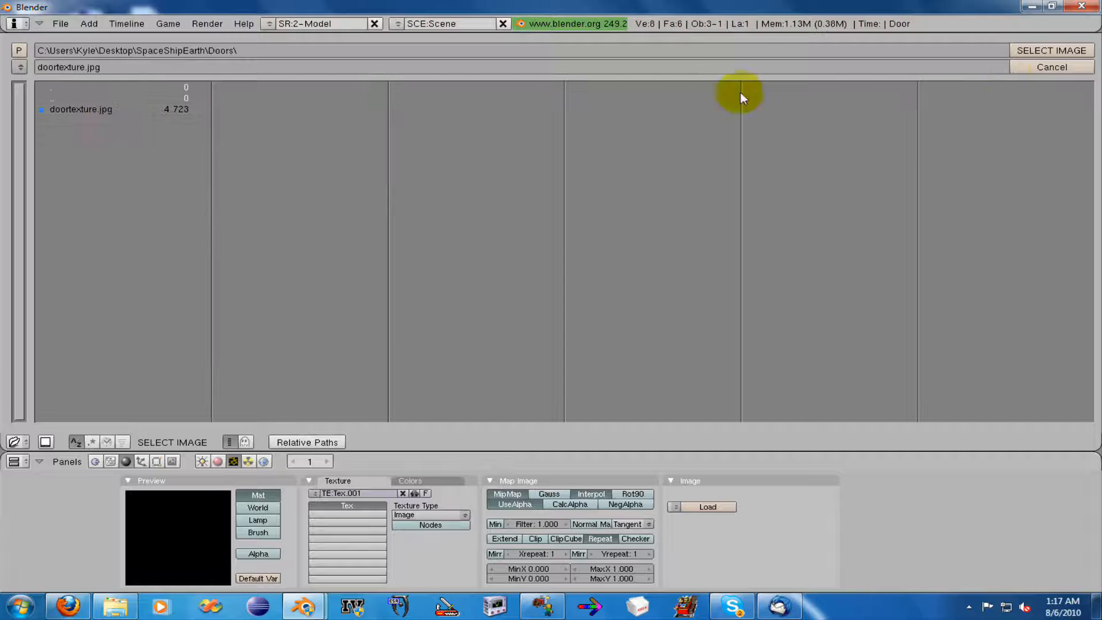
{"action": "left_click", "coordinate": [1051, 50]}
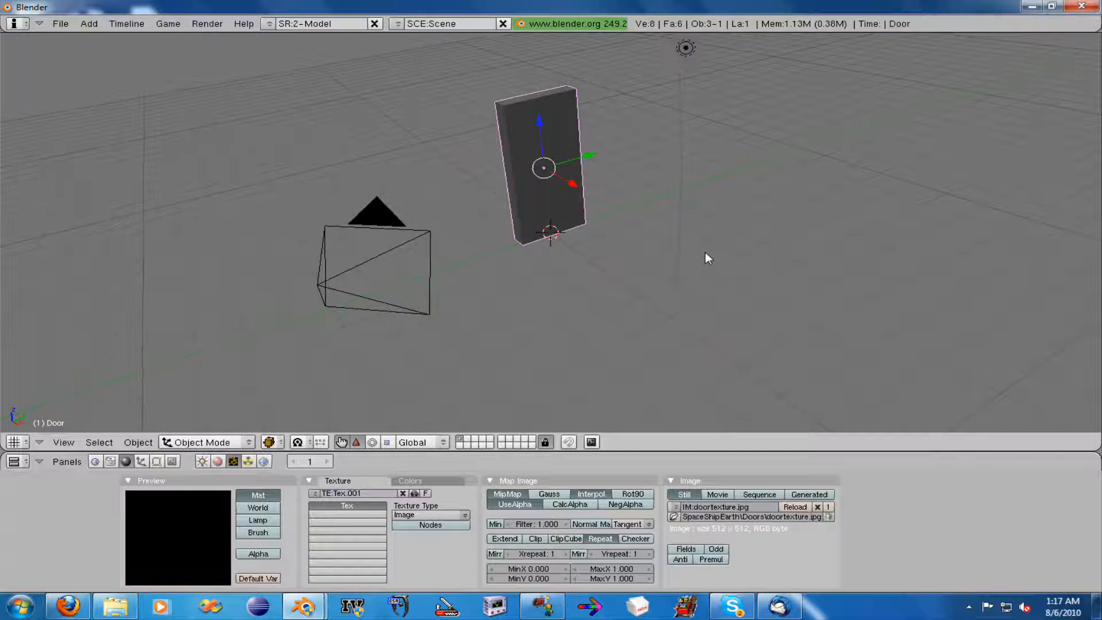
- Set the 3D view's draw type to Textured
{"action": "left_click", "coordinate": [269, 442]}
{"action": "left_click", "coordinate": [283, 386]}
{"action": "middle_click_drag", "start_coordinate": [610, 402], "coordinate": [614, 334]}
- Open a UV/Image Editor beside the 3D view and UV-unwrap the slab's faces in Edit Mode
{"action": "key", "text": "Tab"}
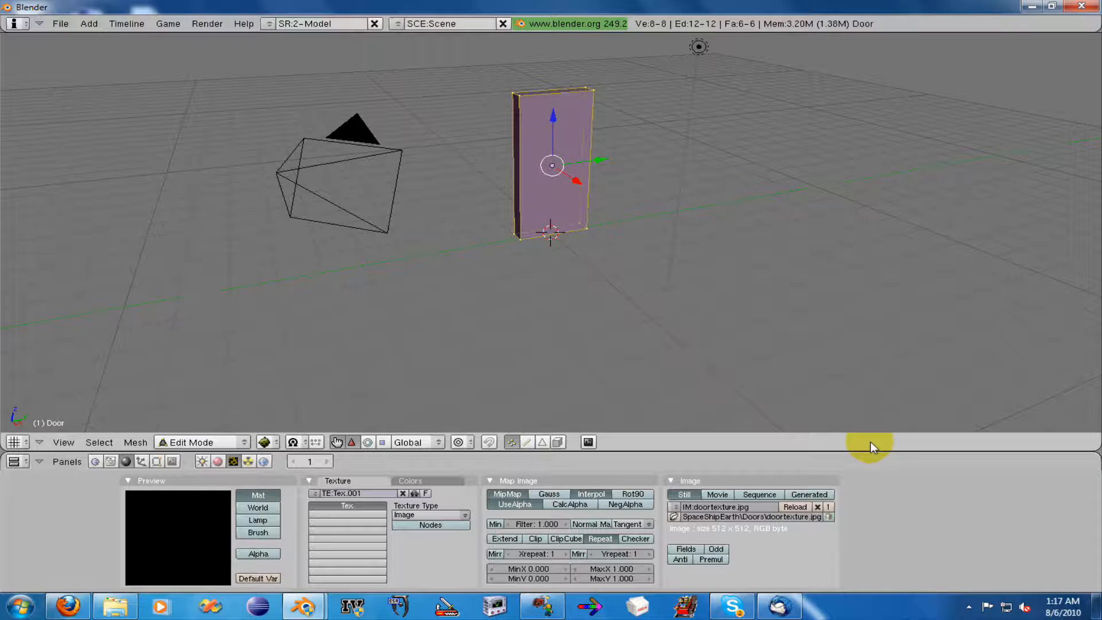
{"action": "left_click", "coordinate": [853, 451]}
{"action": "left_click", "coordinate": [887, 442]}
{"action": "left_click", "coordinate": [902, 441]}
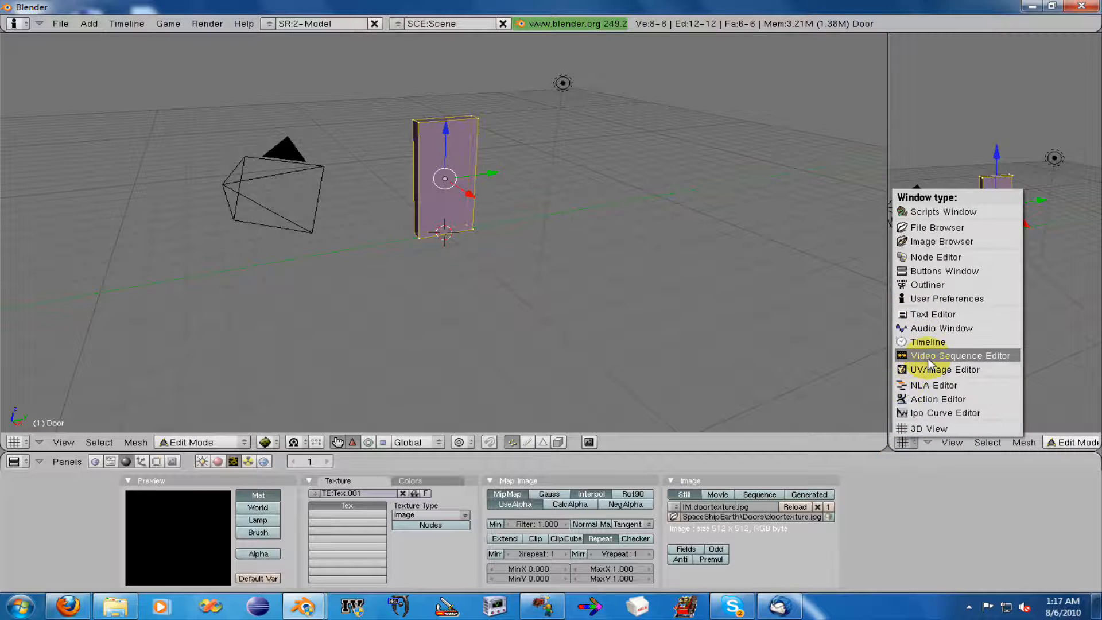
{"action": "left_click", "coordinate": [909, 368]}
{"action": "key", "text": "u"}
{"action": "left_click", "coordinate": [581, 247]}
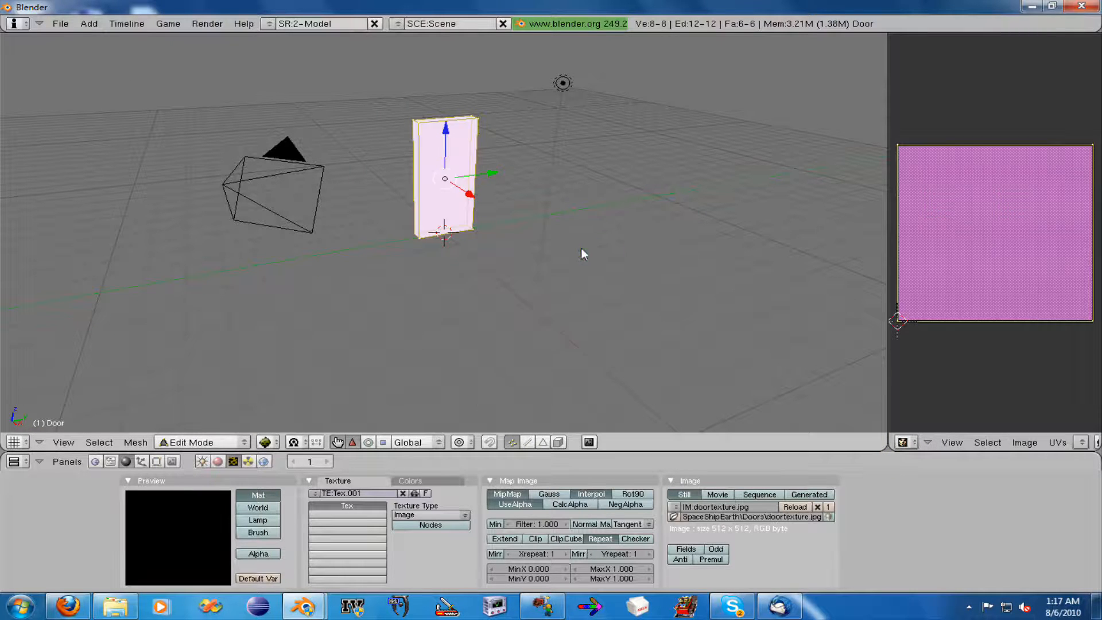
- Return the slab to Object Mode and render a test image from the camera
{"action": "key", "text": "Tab"}
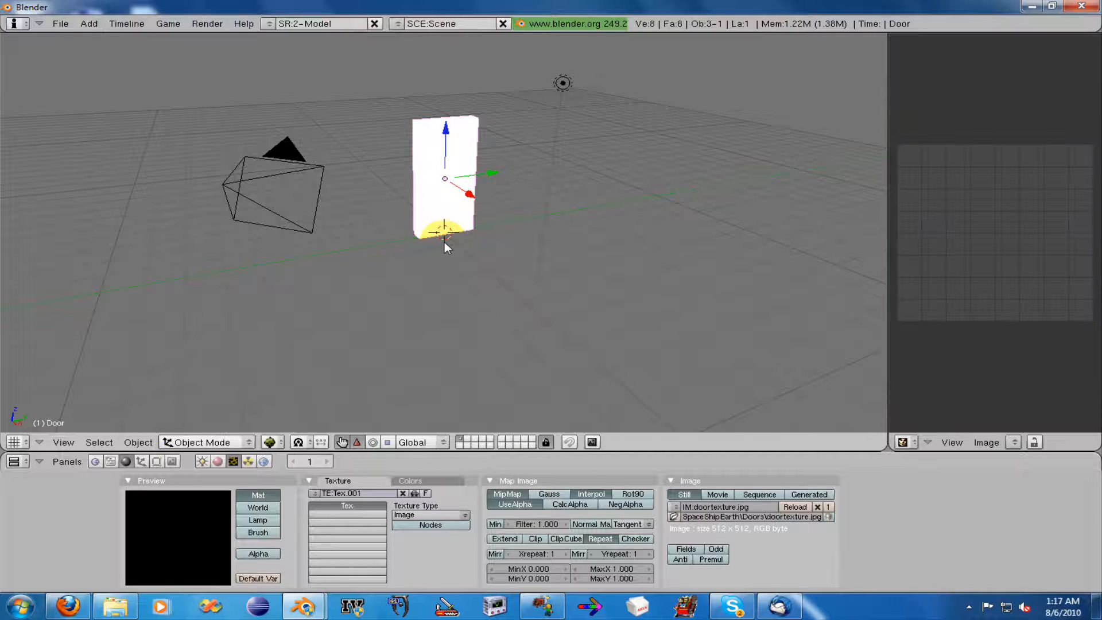
{"action": "key", "text": "F12"}
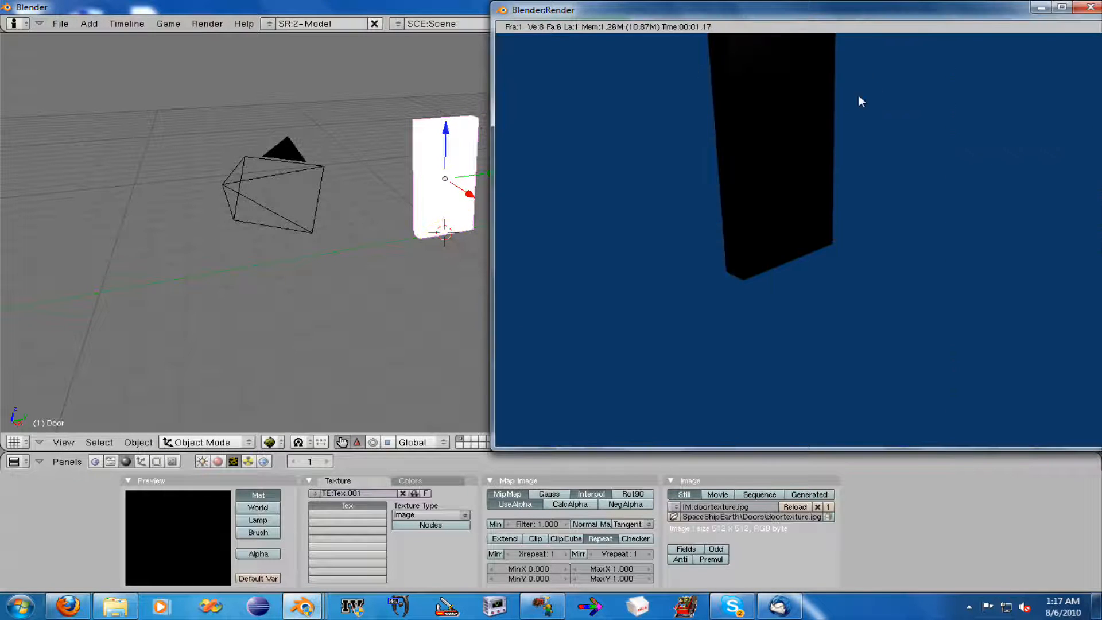
{"action": "key", "text": "Escape"}
- Look through the camera and rotate it around the global X axis and about 9° around global Y to frame the door
{"action": "right_click", "coordinate": [451, 196]}
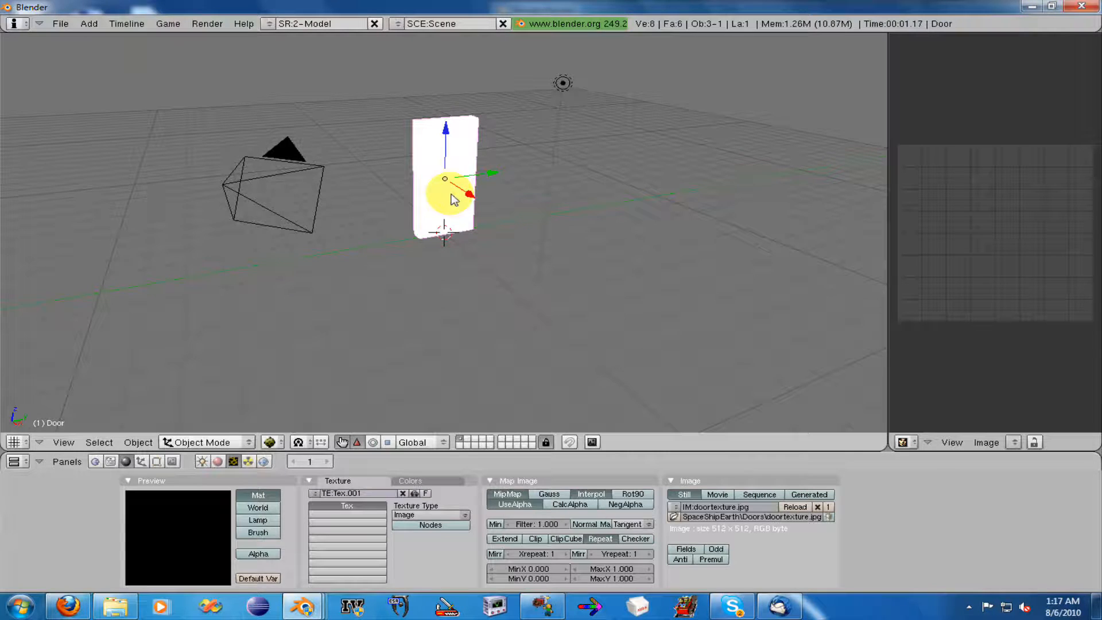
{"action": "right_click", "coordinate": [257, 208]}
{"action": "key", "text": "KP_0"}
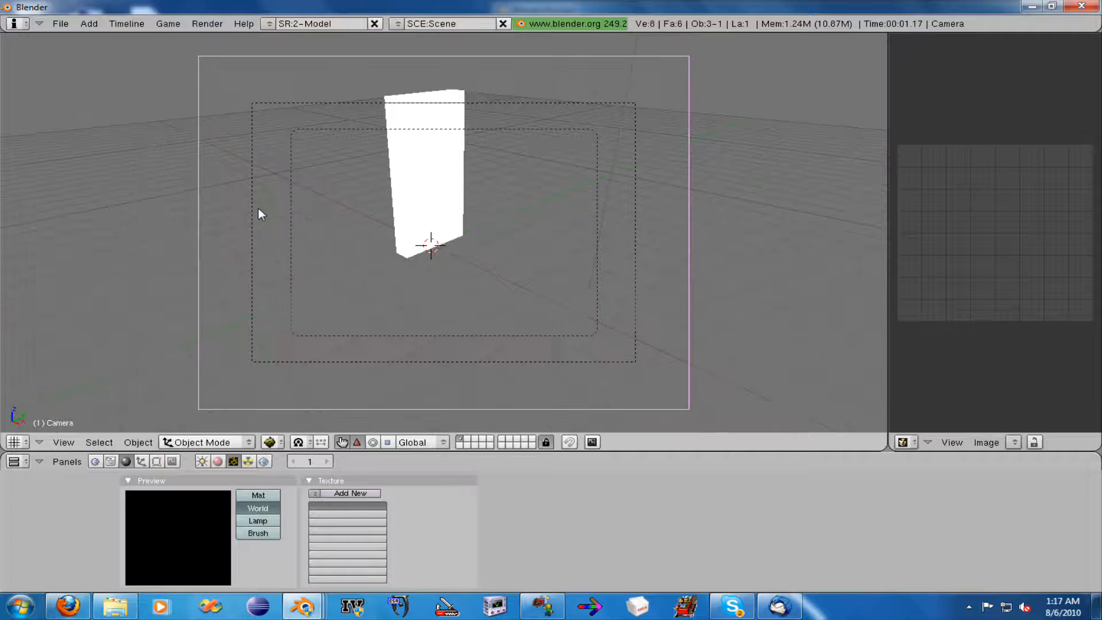
{"action": "key", "text": "r"}
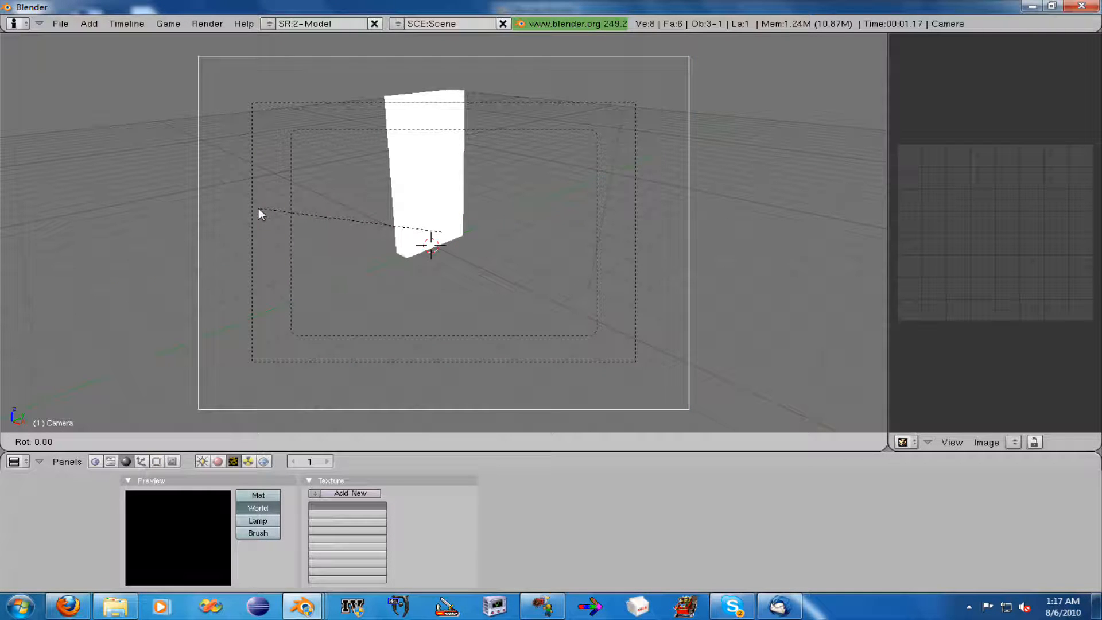
{"action": "key", "text": "x"}
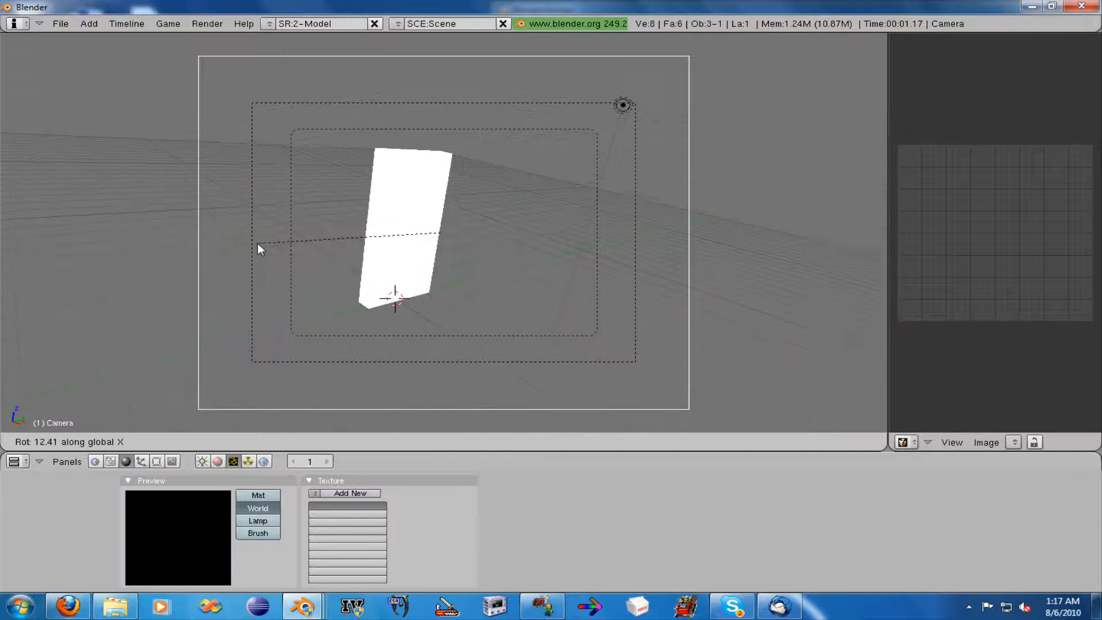
{"action": "left_click", "coordinate": [256, 239]}
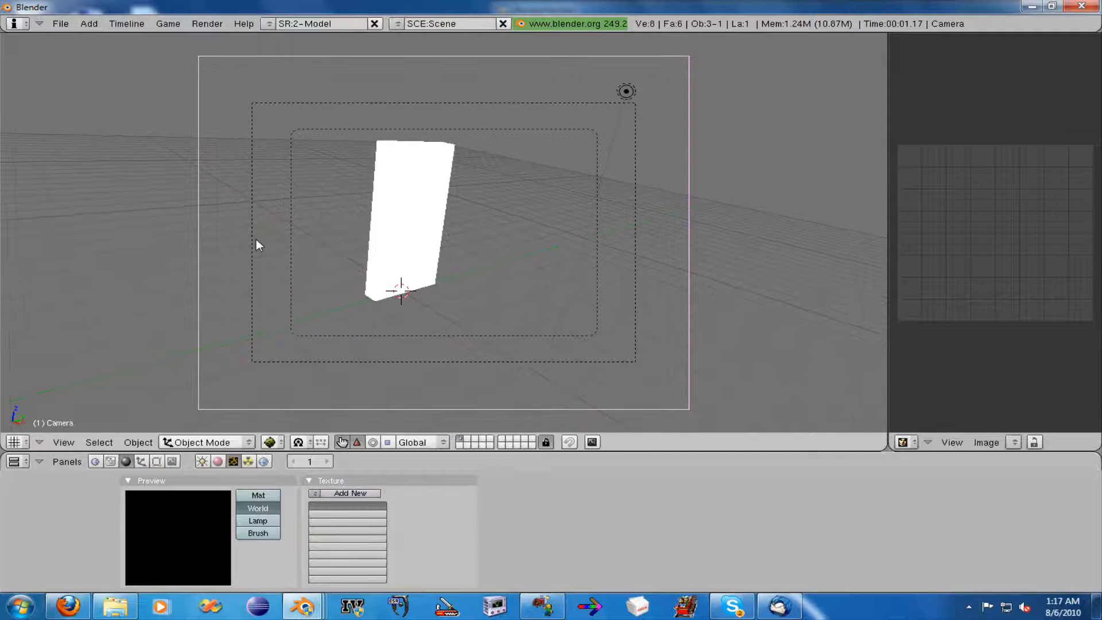
{"action": "key", "text": "r"}
{"action": "key", "text": "y"}
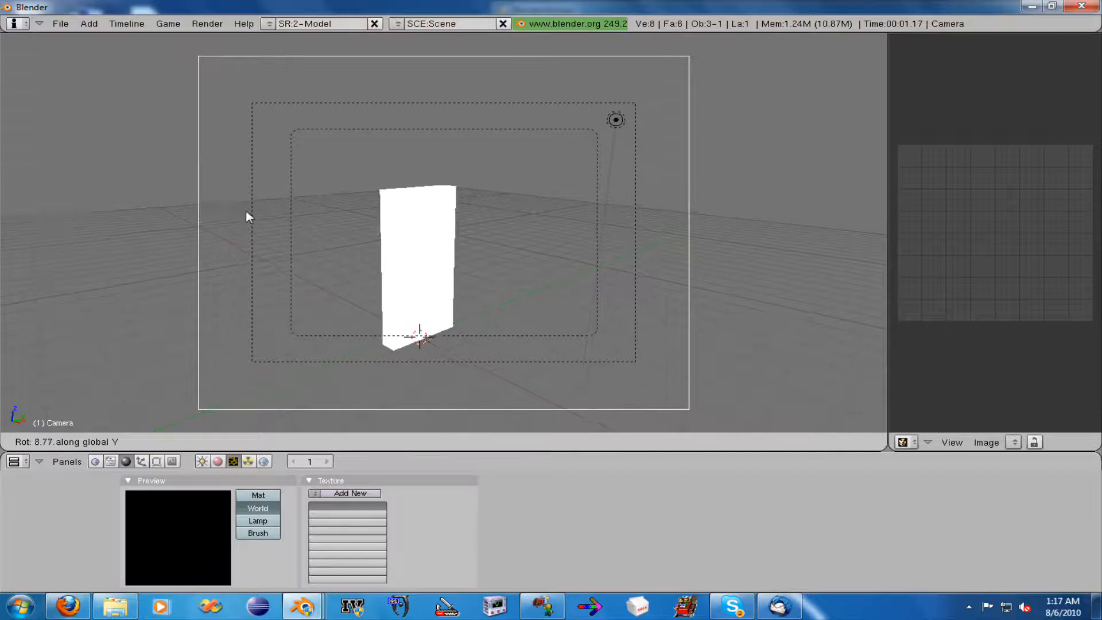
{"action": "left_click", "coordinate": [245, 211]}
- Lower the camera along the global Z axis to bring the whole door into the middle of the frame
{"action": "key", "text": "g"}
{"action": "key", "text": "z"}
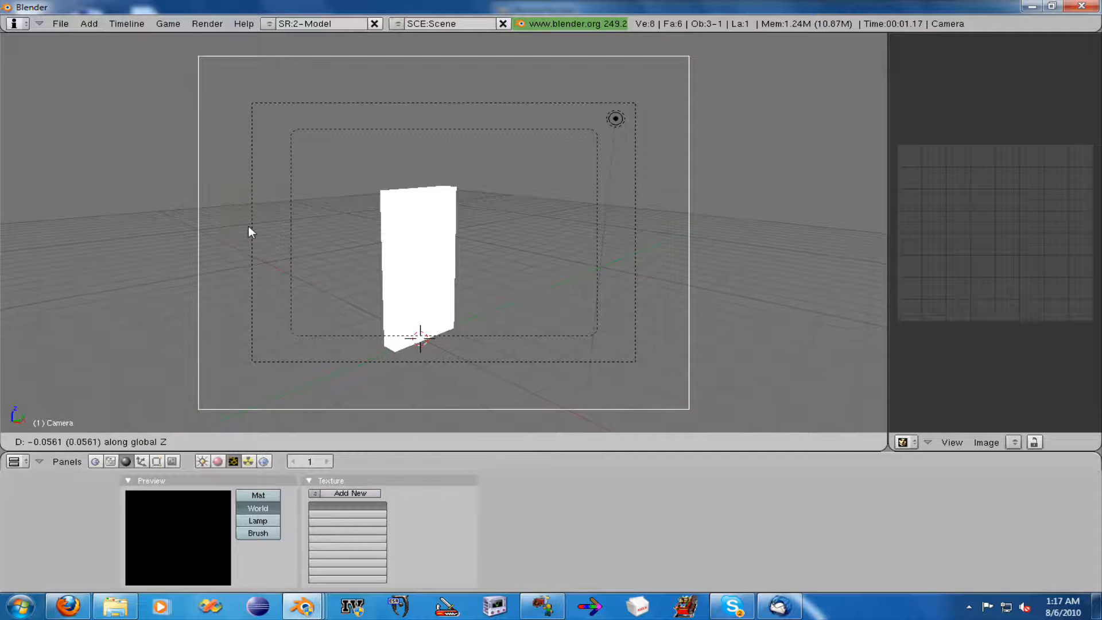
{"action": "left_click", "coordinate": [256, 276]}
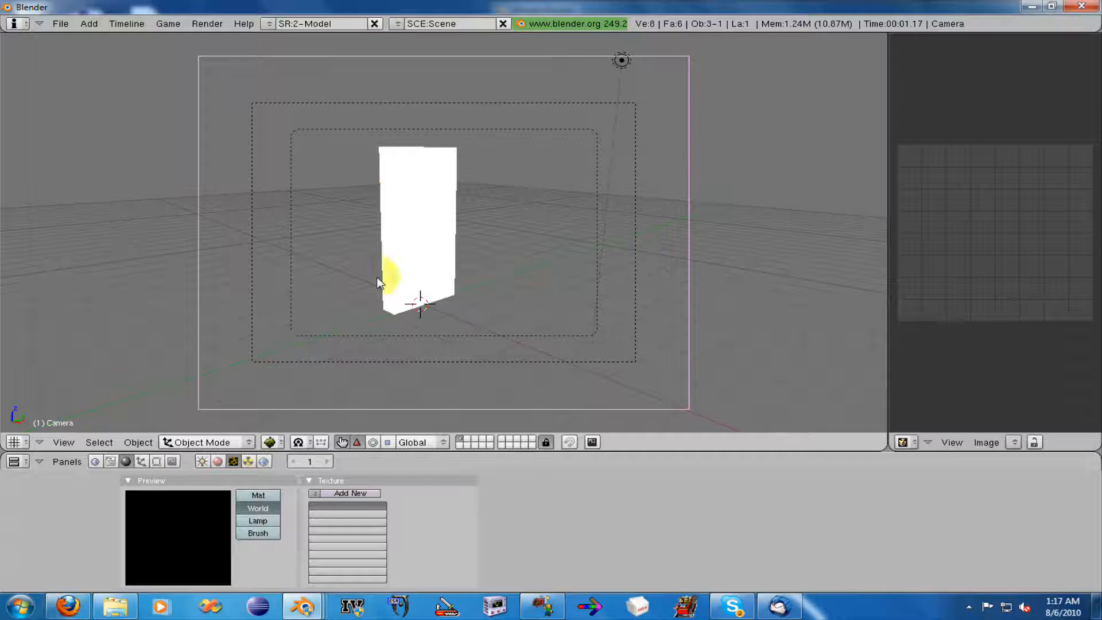
- Set the 3D view's draw type to Solid
{"action": "scroll", "coordinate": [373, 266], "scroll_direction": "up", "scroll_amount": 4}
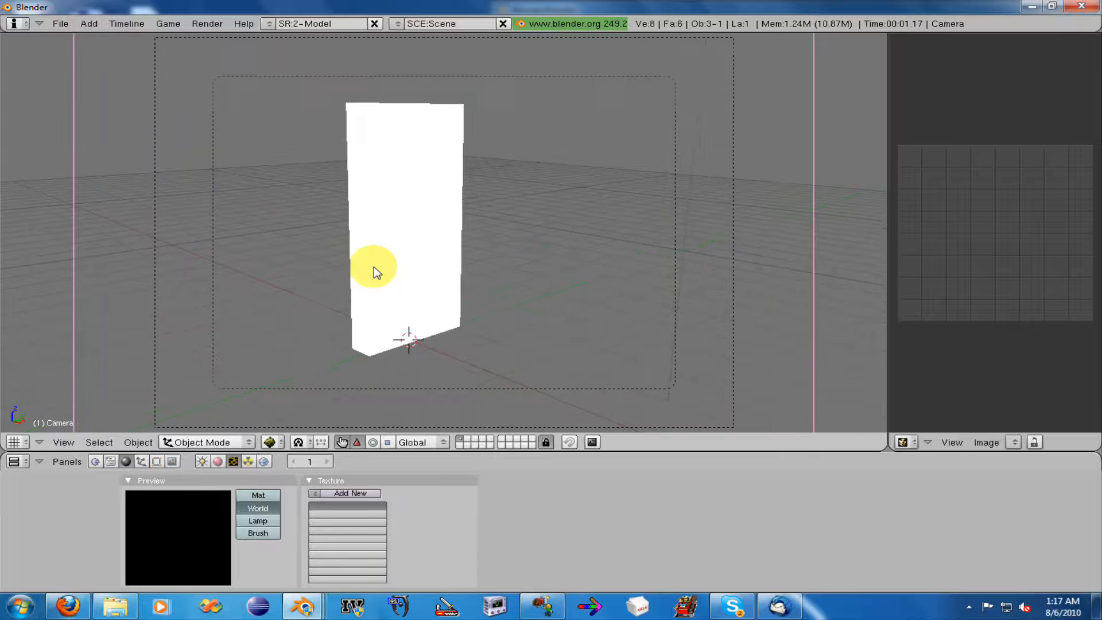
{"action": "scroll", "coordinate": [374, 275], "scroll_direction": "down", "scroll_amount": 1}
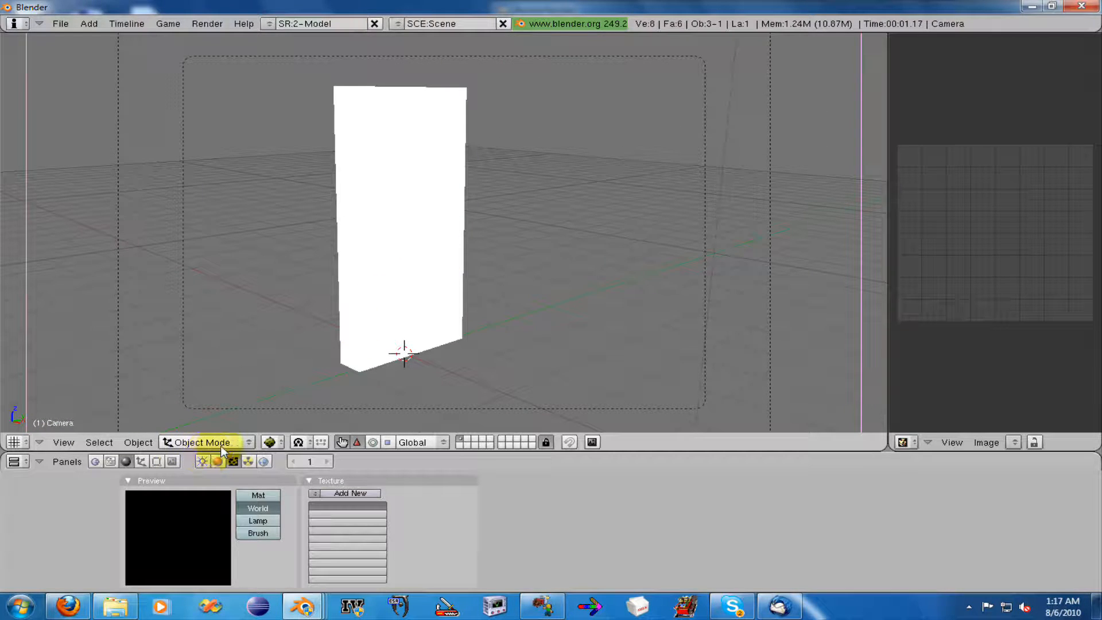
{"action": "left_click", "coordinate": [270, 442]}
{"action": "left_click", "coordinate": [292, 395]}
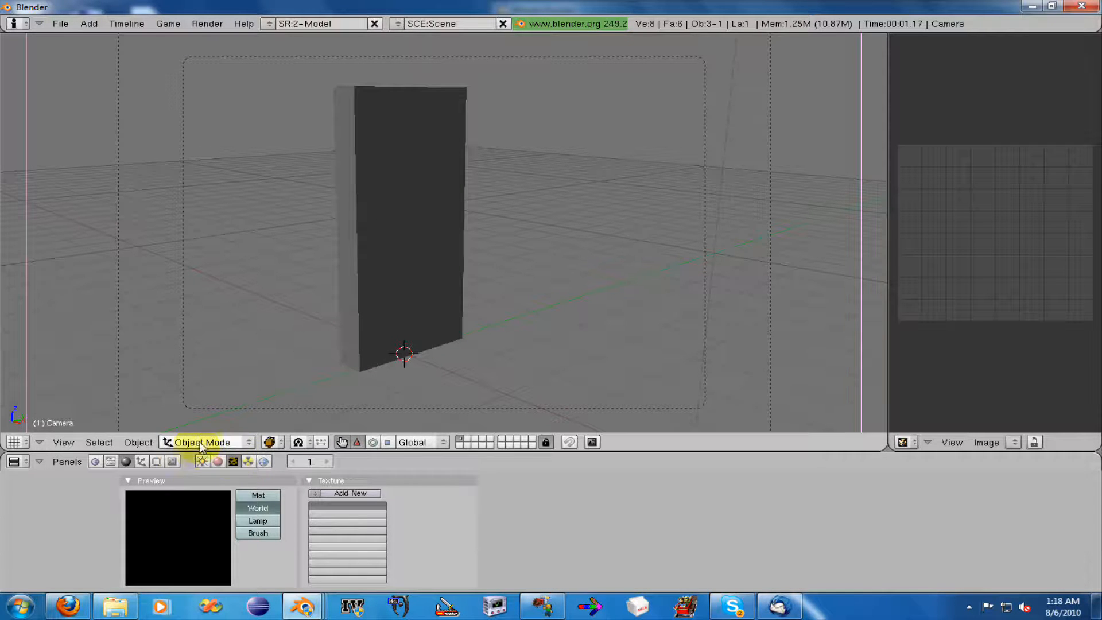
- Set the render output size to 64 by 64 pixels
{"action": "left_click", "coordinate": [171, 461]}
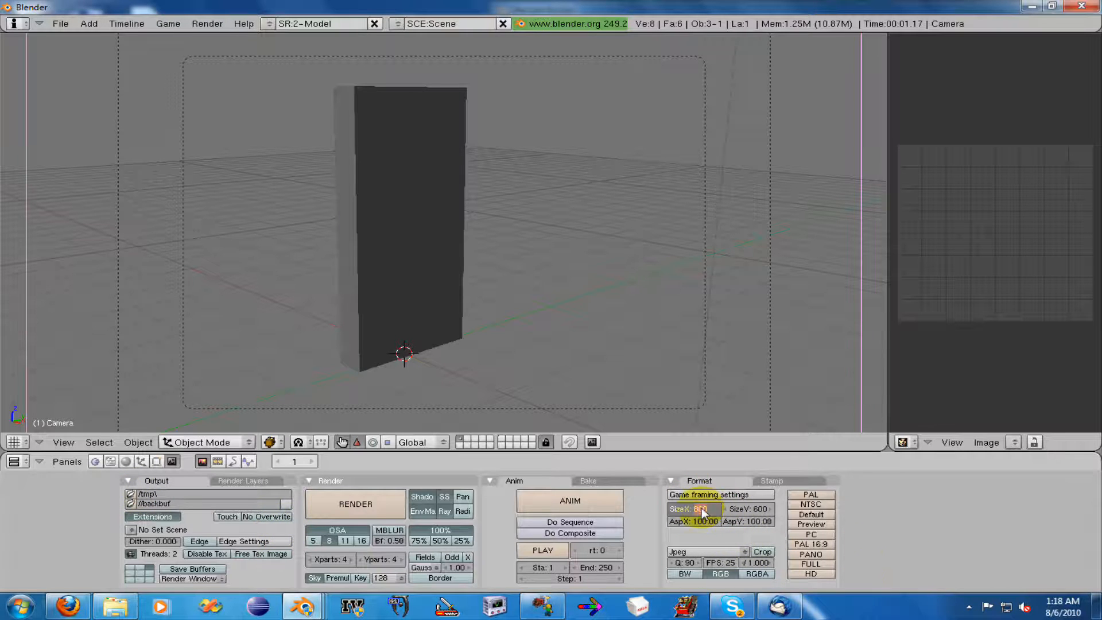
{"action": "key", "text": "Tab"}
{"action": "type", "text": "64"}
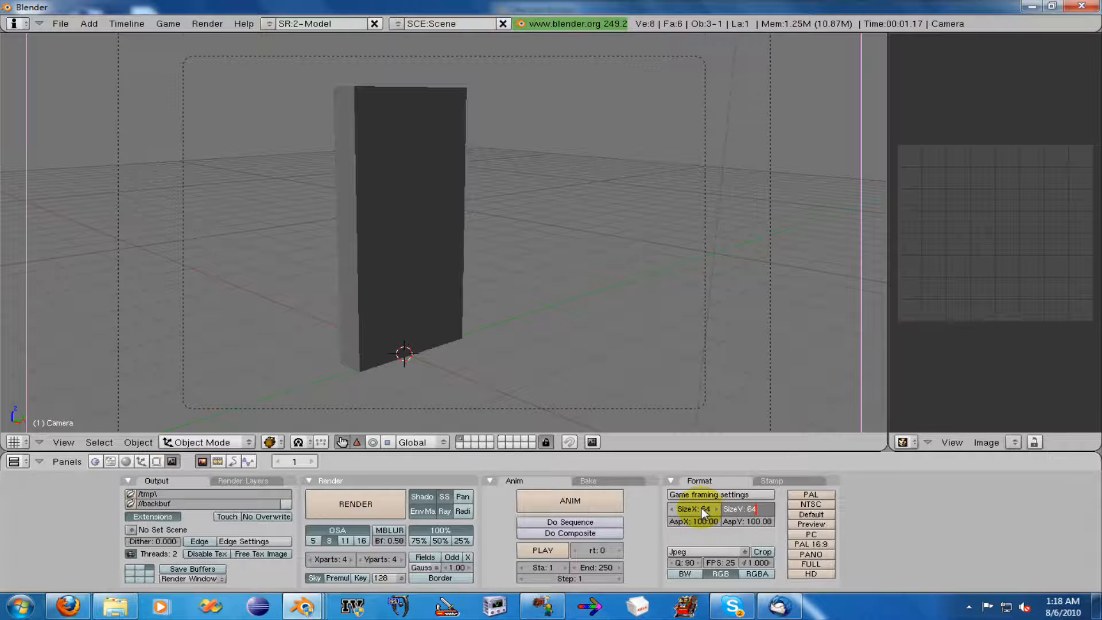
{"action": "key", "text": "Return"}
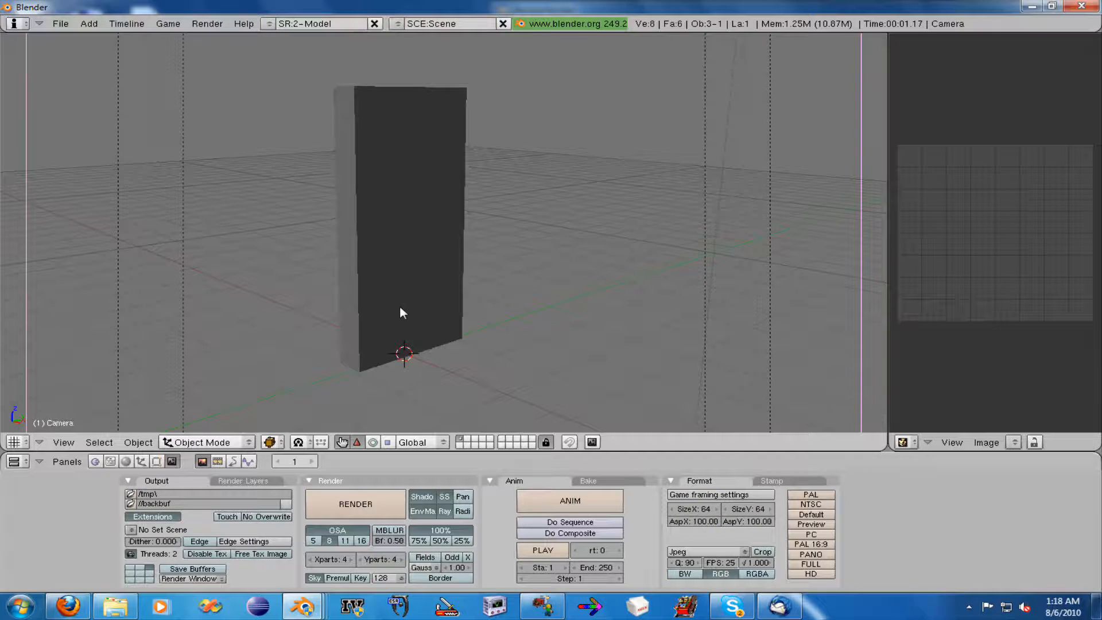
- Render the current frame and move the small render window into the middle of the 3D view
{"action": "scroll", "coordinate": [399, 301], "scroll_direction": "down", "scroll_amount": 3}
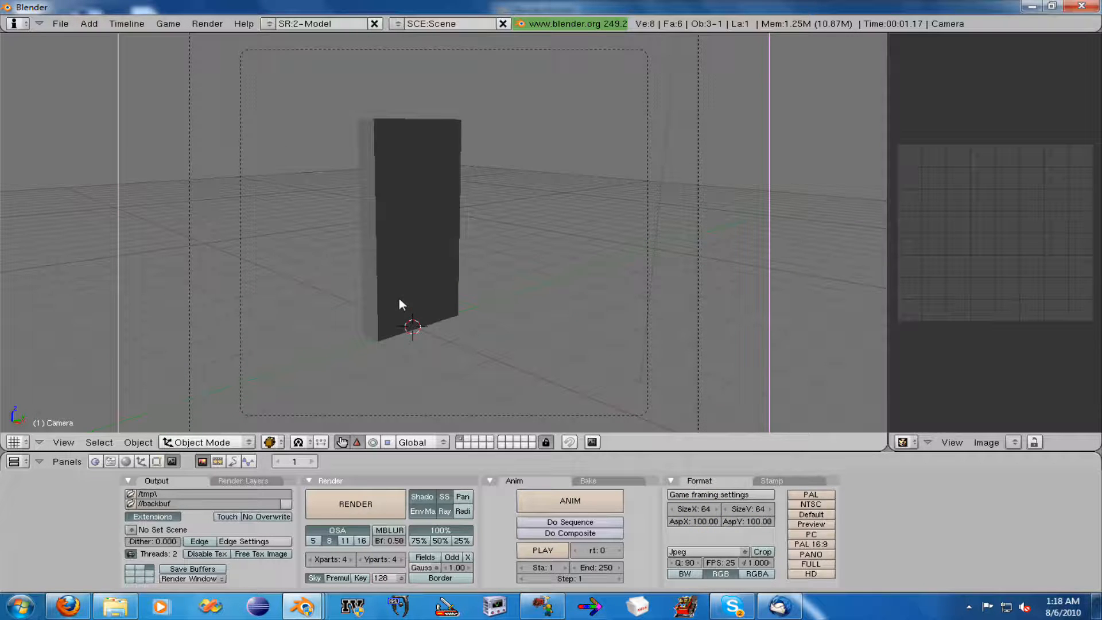
{"action": "left_click", "coordinate": [349, 507]}
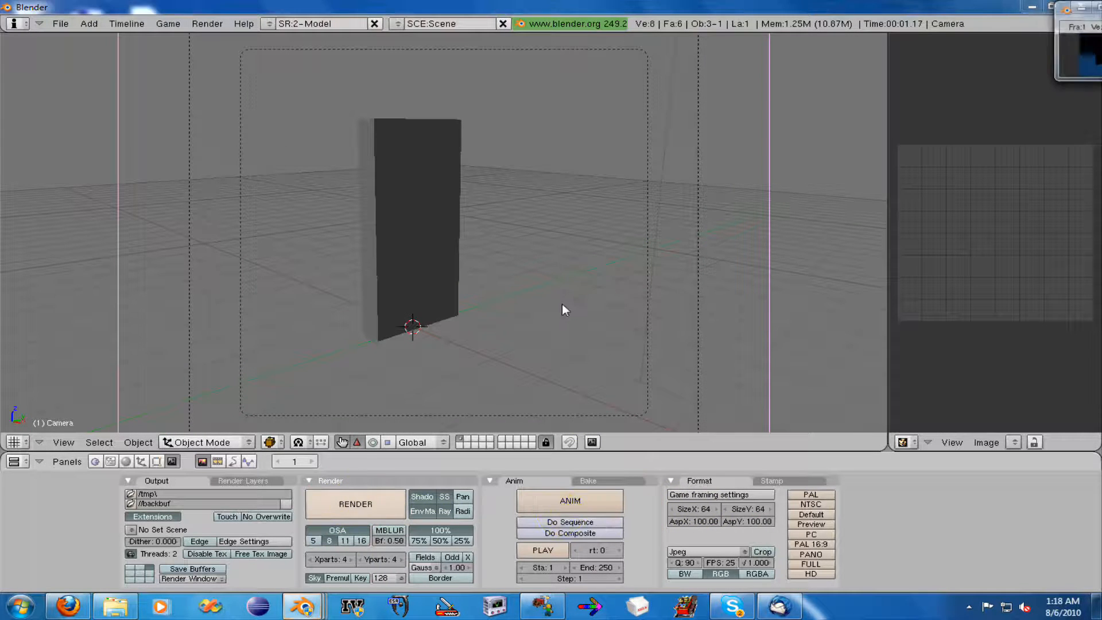
{"action": "left_click", "coordinate": [1064, 21]}
{"action": "left_click_drag", "start_coordinate": [1064, 10], "coordinate": [785, 48]}
{"action": "left_click", "coordinate": [1066, 14]}
{"action": "left_click", "coordinate": [1088, 16]}
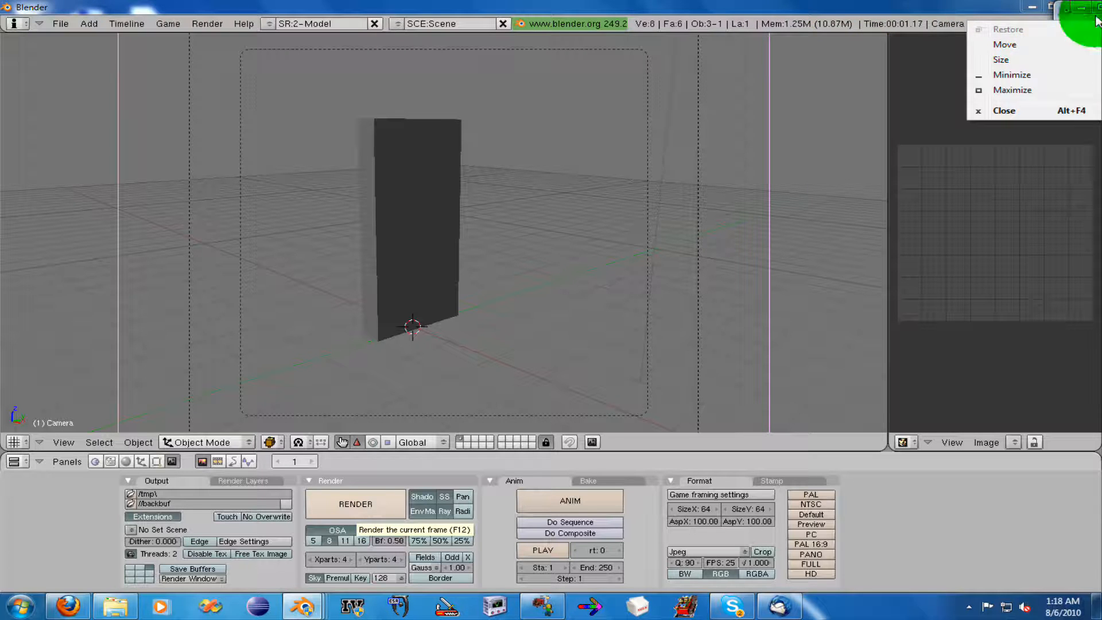
{"action": "left_click_drag", "start_coordinate": [1088, 15], "coordinate": [600, 148]}
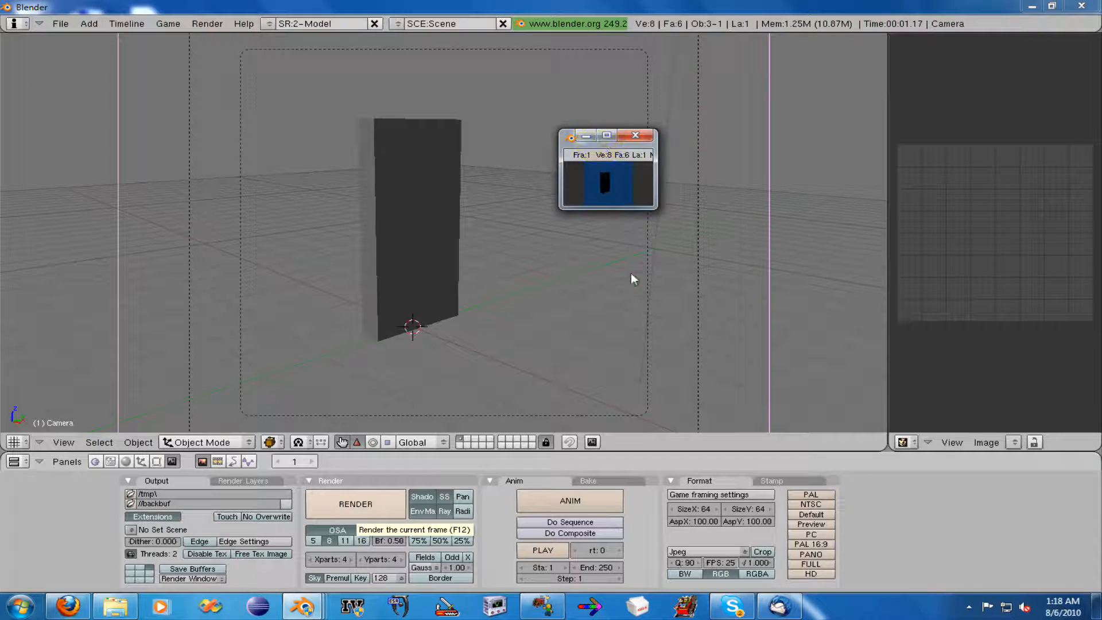
- Save the rendered image as a JPEG named dooricon in the desktop's SpaceShipEarth\Doors folder
{"action": "key", "text": "F3"}
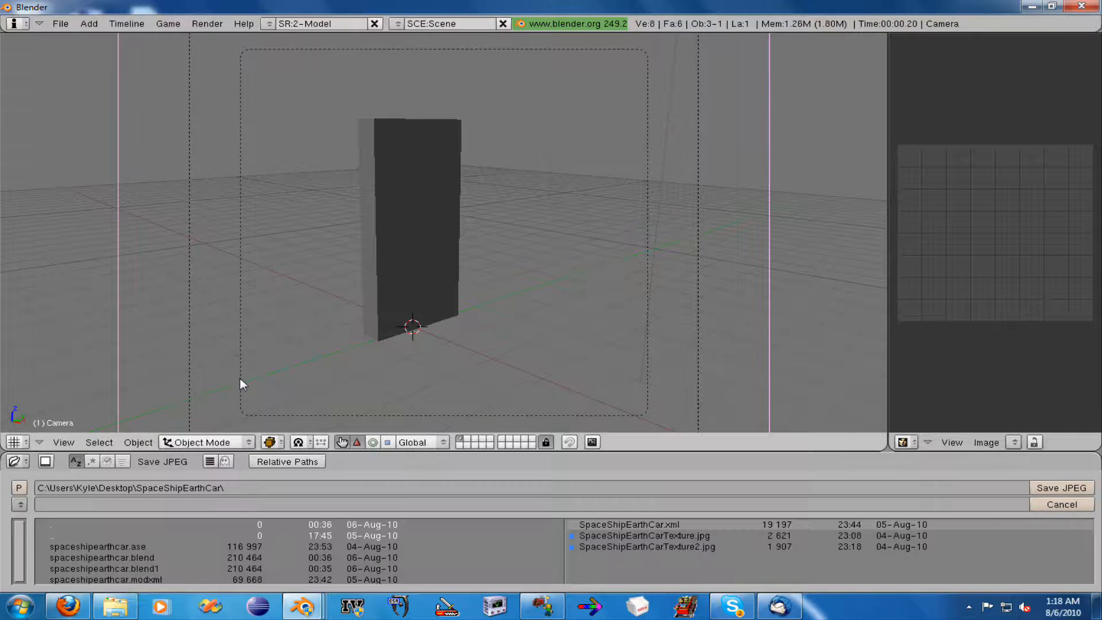
{"action": "left_click", "coordinate": [19, 487]}
{"action": "scroll", "coordinate": [97, 551], "scroll_direction": "down", "scroll_amount": 5}
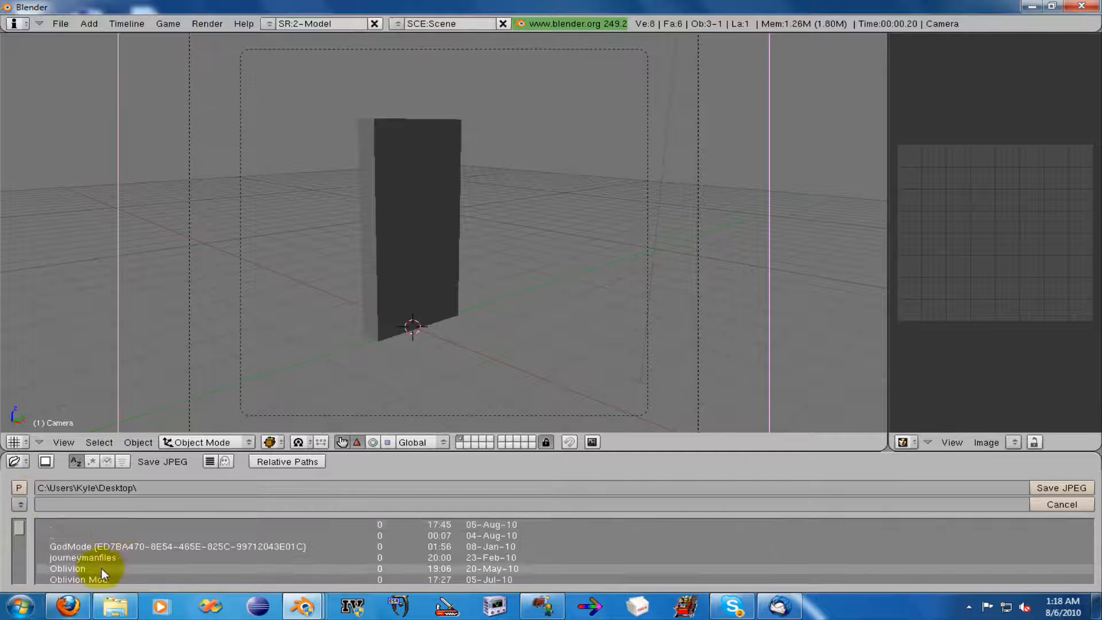
{"action": "scroll", "coordinate": [105, 552], "scroll_direction": "up", "scroll_amount": 3}
{"action": "left_click", "coordinate": [101, 522]}
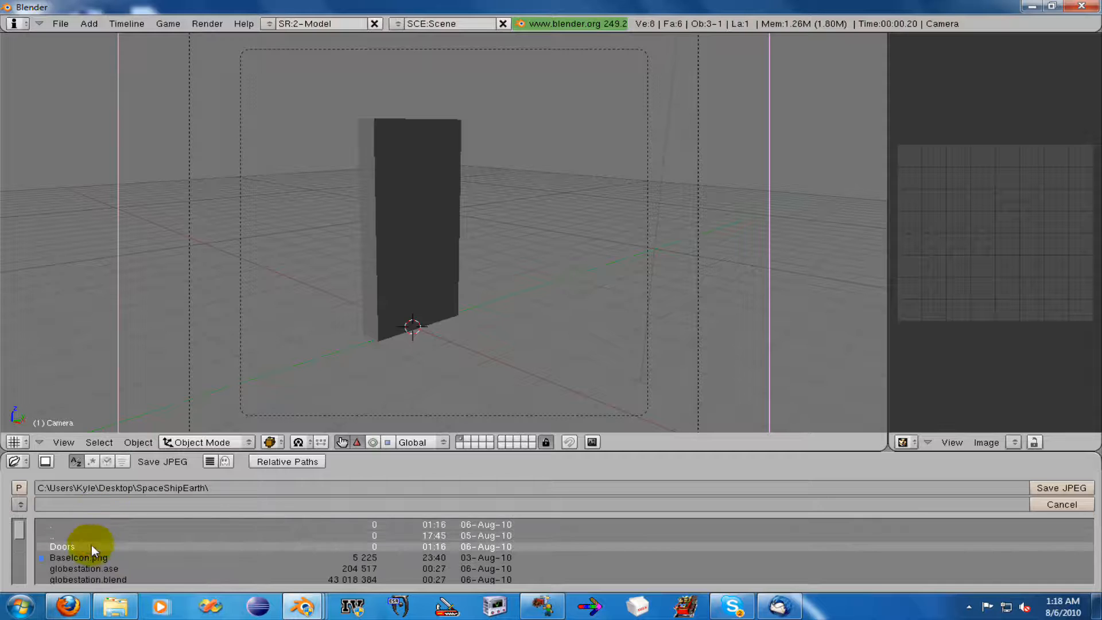
{"action": "left_click", "coordinate": [91, 545]}
{"action": "left_click", "coordinate": [515, 500]}
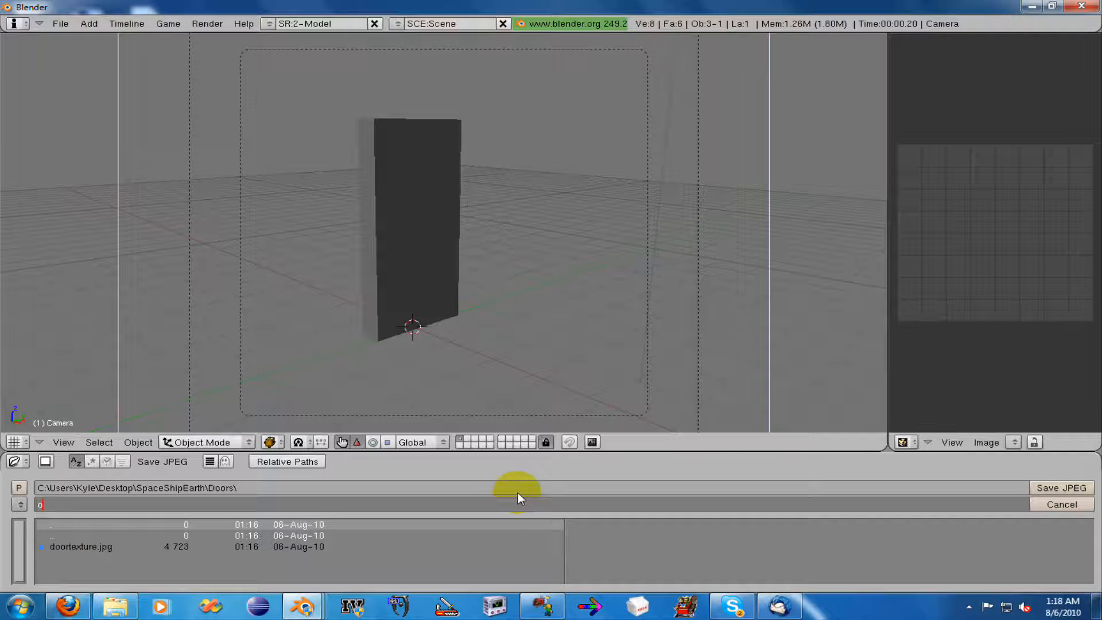
{"action": "type", "text": "dooricon"}
{"action": "key", "text": "Return"}
{"action": "key", "text": "Return"}
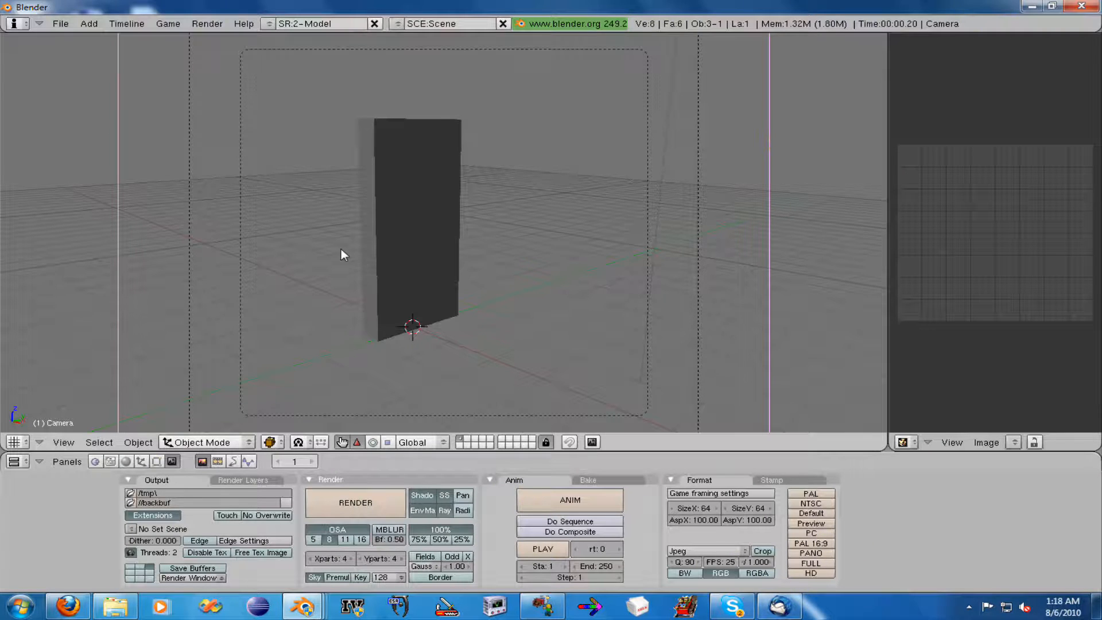
- Save the scene as a Blender file named Doors in the desktop's SpaceShipEarth\Doors folder
{"action": "key", "text": "ctrl+w"}
{"action": "left_click", "coordinate": [19, 53]}
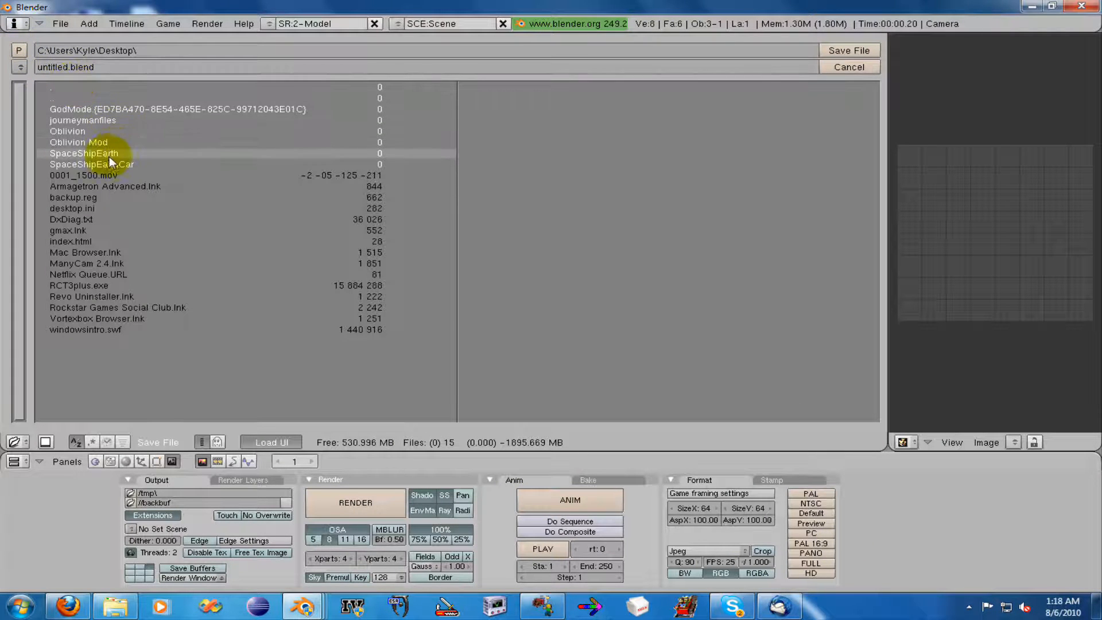
{"action": "left_click", "coordinate": [109, 154]}
{"action": "left_click", "coordinate": [101, 109]}
{"action": "left_click", "coordinate": [109, 66]}
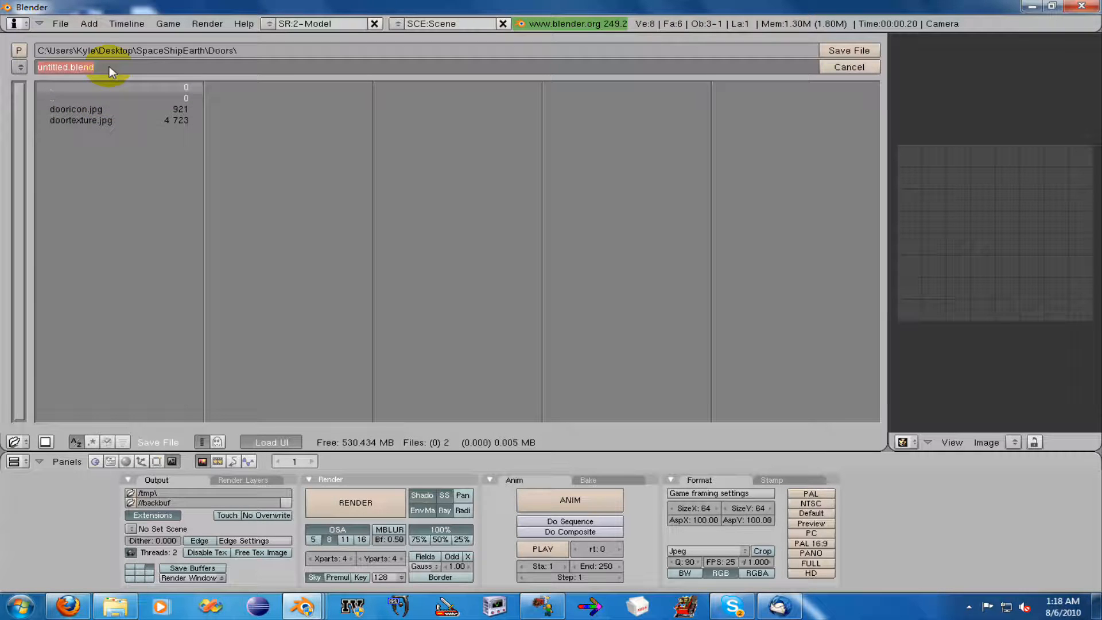
{"action": "type", "text": "Doors"}
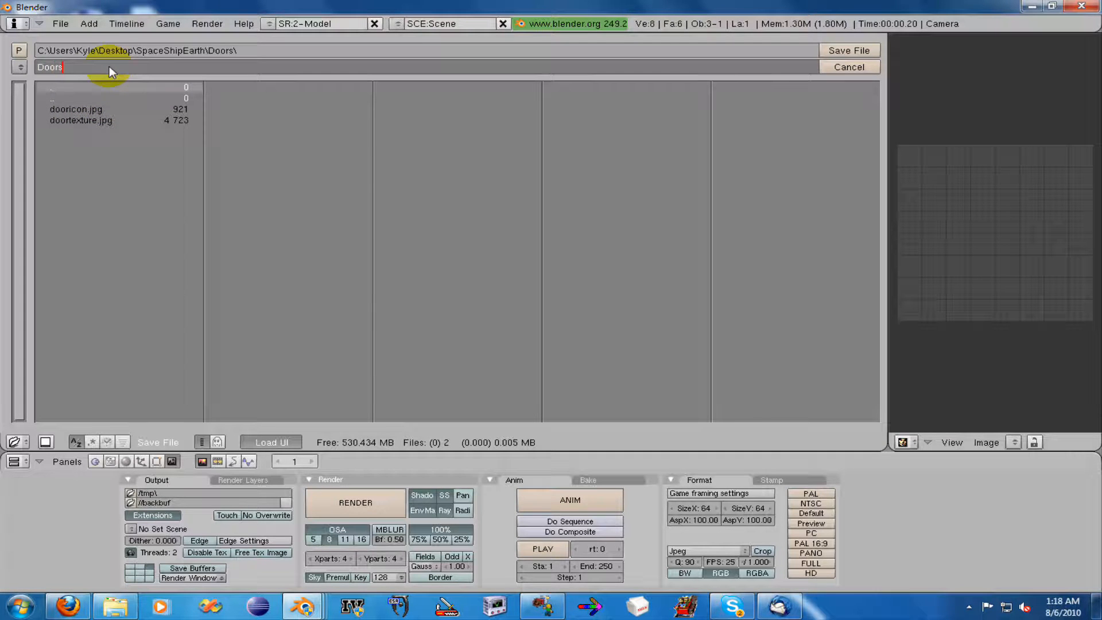
{"action": "key", "text": "Return"}
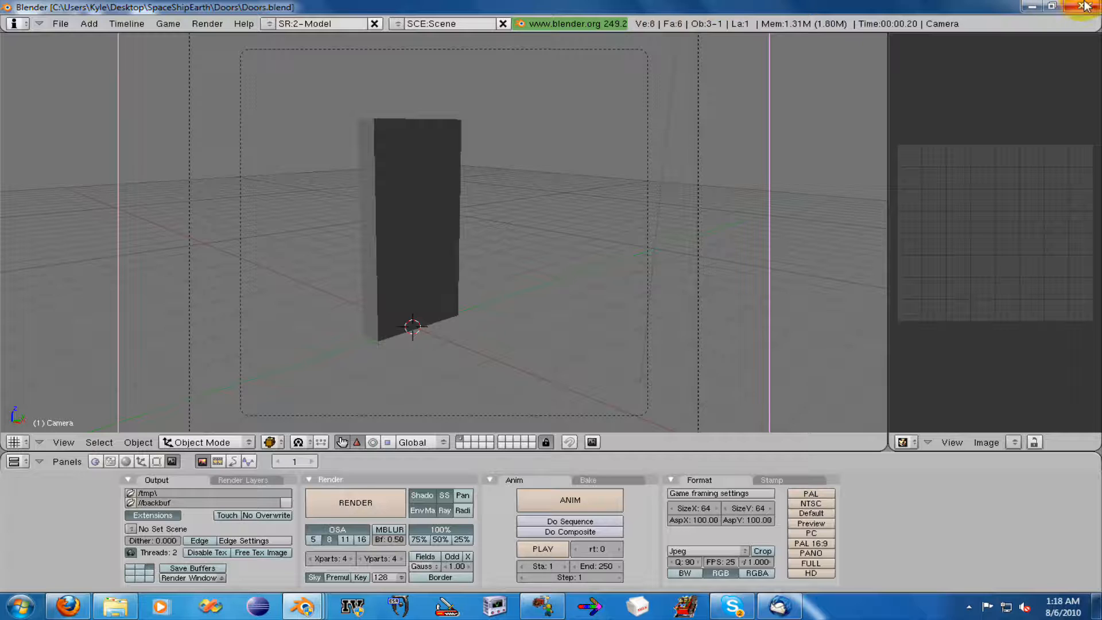
{"action": "left_click", "coordinate": [542, 605]}
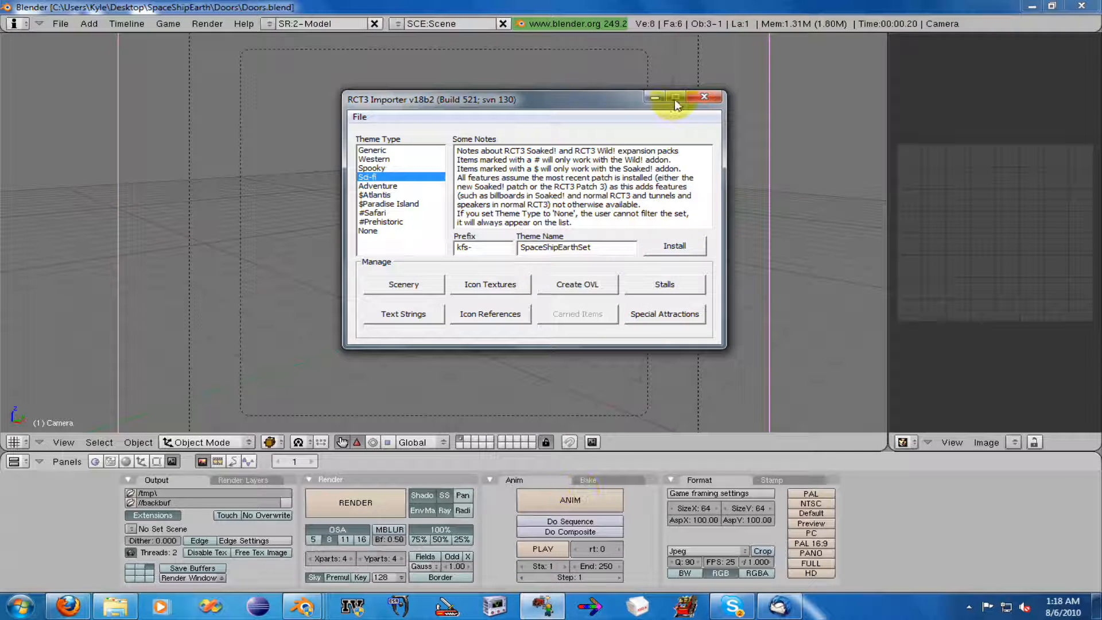
{"action": "left_click_drag", "start_coordinate": [541, 98], "coordinate": [849, 77]}
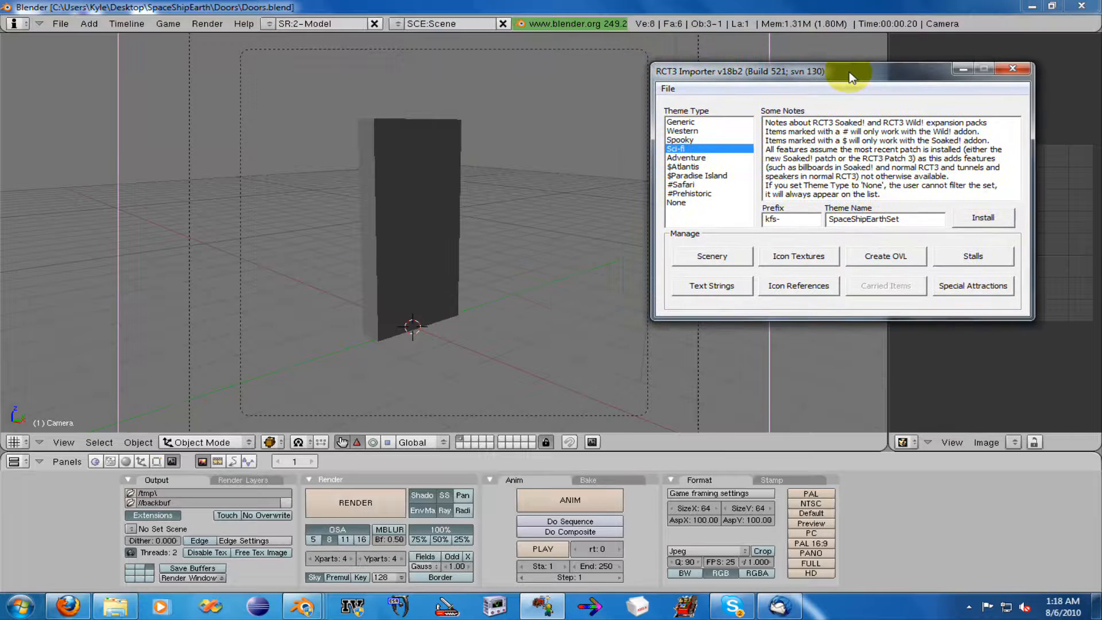
{"action": "left_click", "coordinate": [961, 71]}
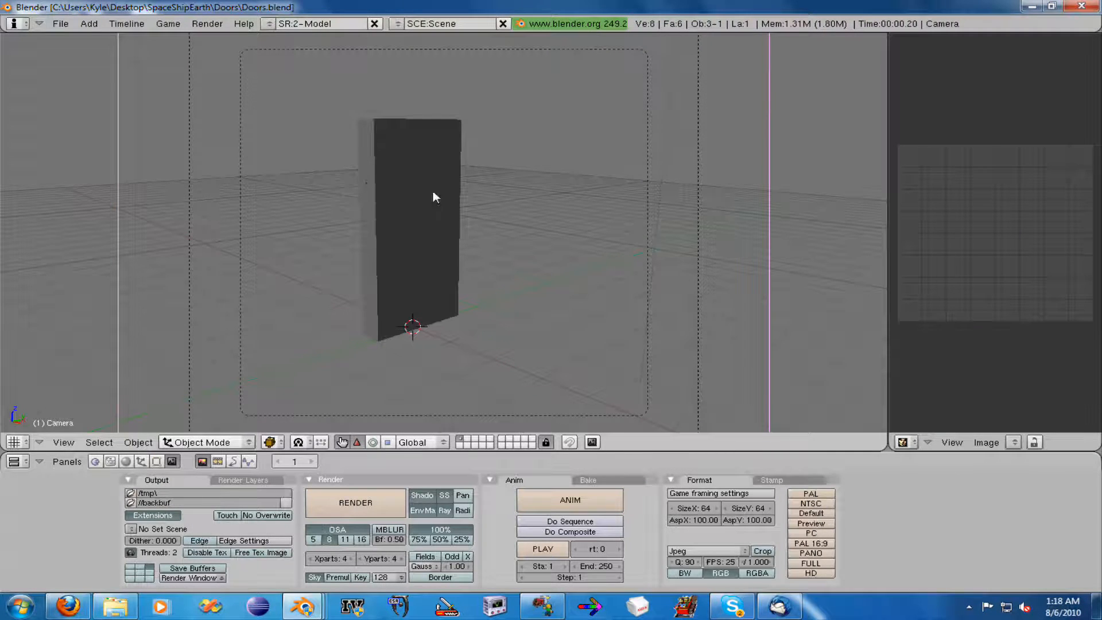
- Select the door and convert all of its mesh's quads to triangles, finishing back in Object Mode
{"action": "right_click", "coordinate": [410, 229]}
{"action": "mouse_move", "coordinate": [460, 183]}
{"action": "middle_mouse_down"}
{"action": "mouse_move", "coordinate": [488, 194]}
{"action": "mouse_move", "coordinate": [443, 214]}
{"action": "mouse_move", "coordinate": [470, 331]}
{"action": "mouse_move", "coordinate": [468, 200]}
{"action": "middle_mouse_up"}
{"action": "scroll", "coordinate": [468, 199], "scroll_direction": "up", "scroll_amount": 5}
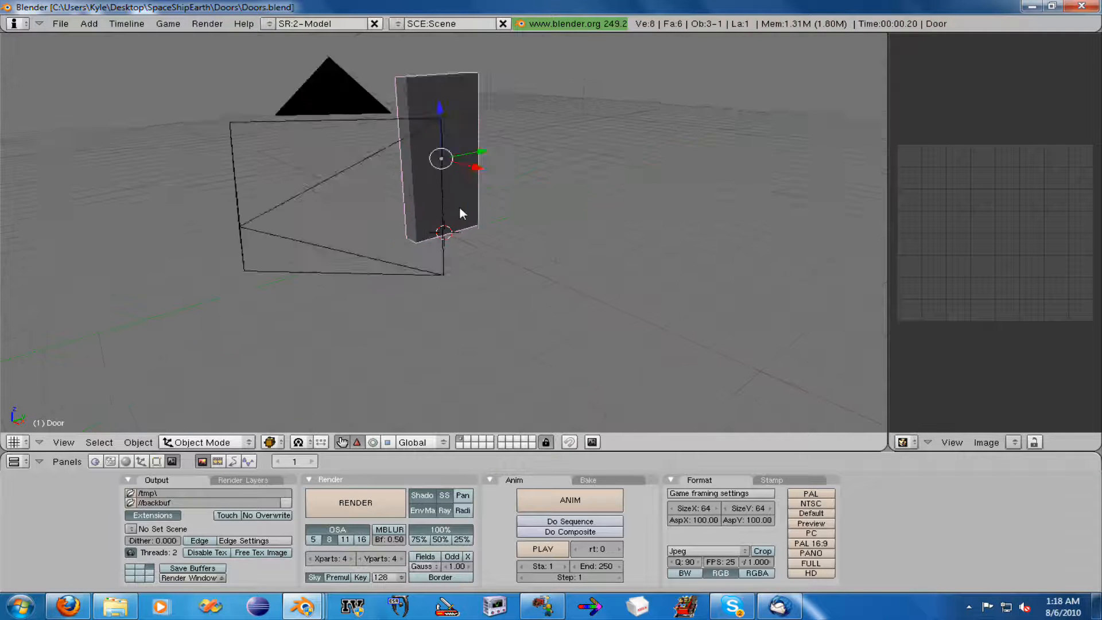
{"action": "scroll", "coordinate": [450, 223], "scroll_direction": "down", "scroll_amount": 4}
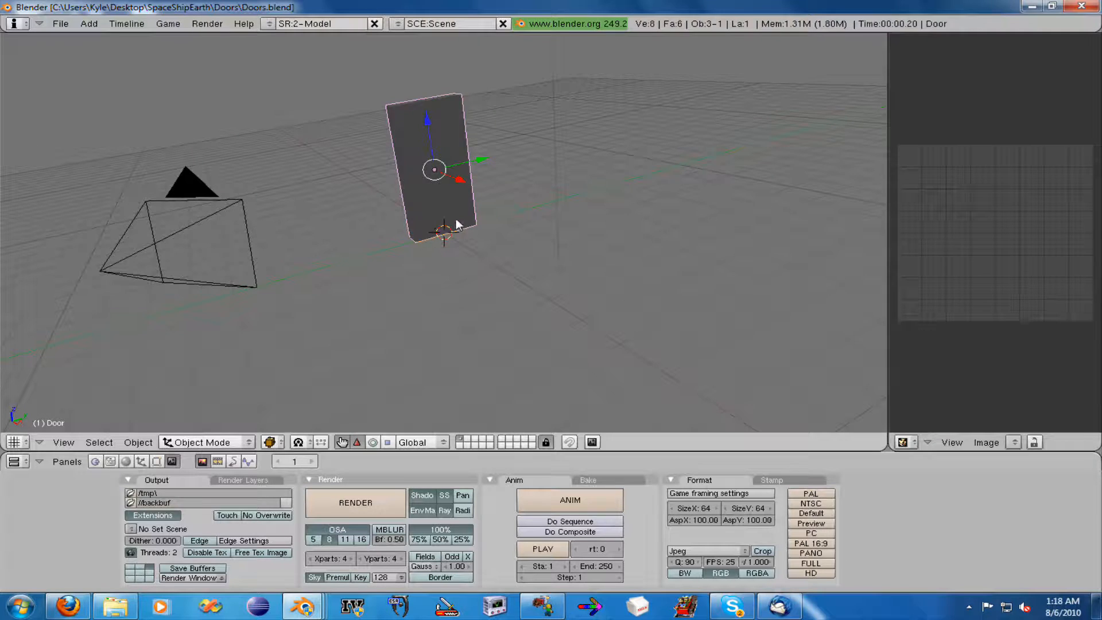
{"action": "key", "text": "Tab"}
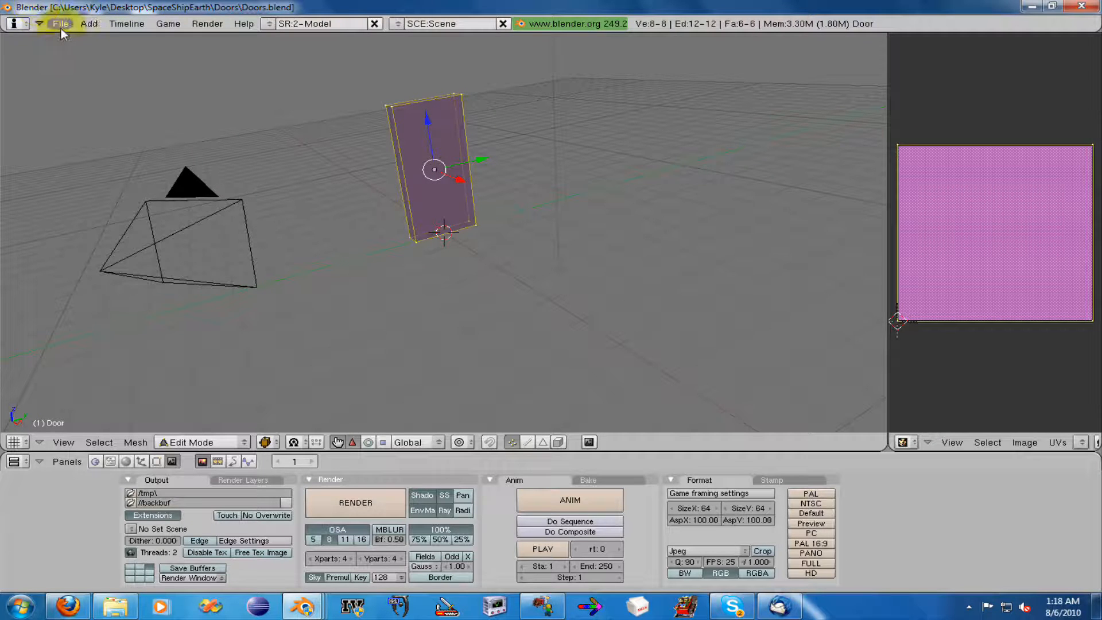
{"action": "left_click", "coordinate": [135, 442]}
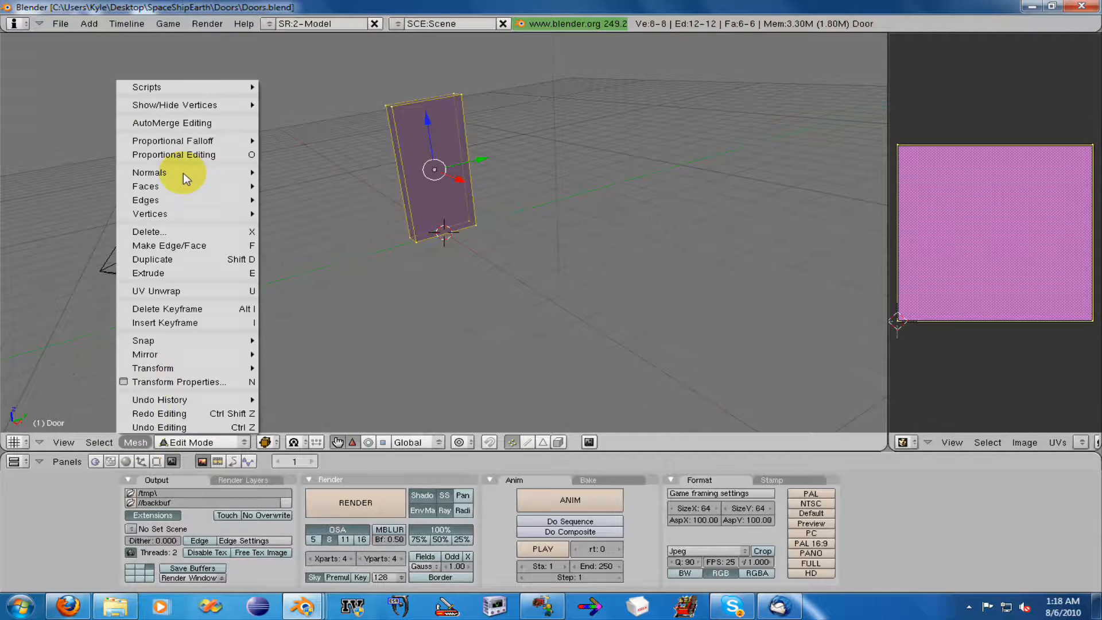
{"action": "mouse_move", "coordinate": [184, 186]}
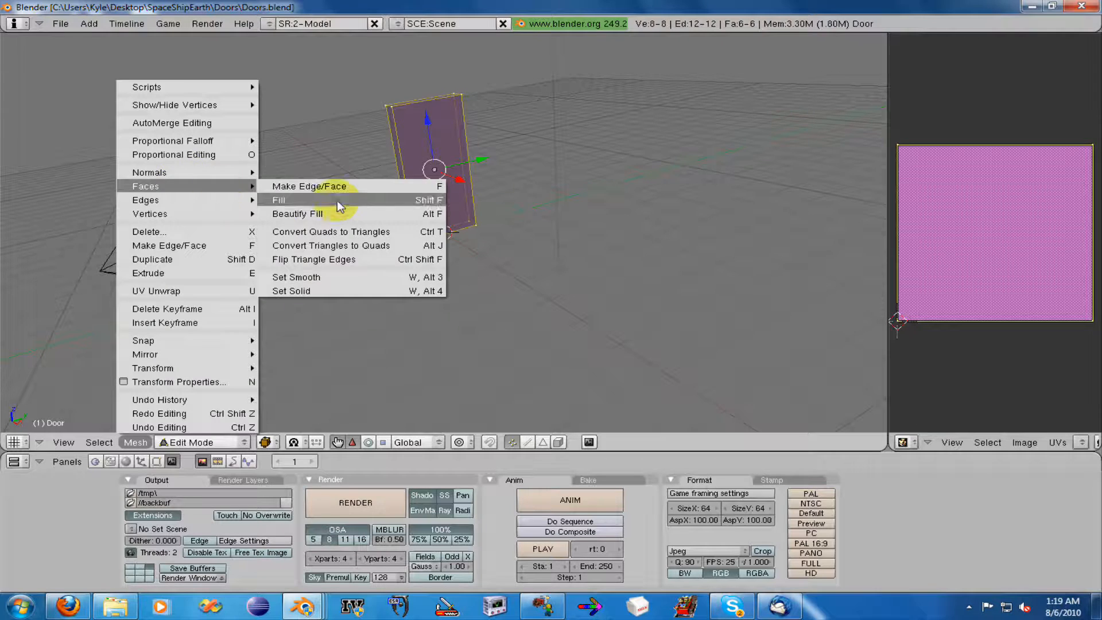
{"action": "left_click", "coordinate": [347, 232]}
{"action": "key", "text": "Tab"}
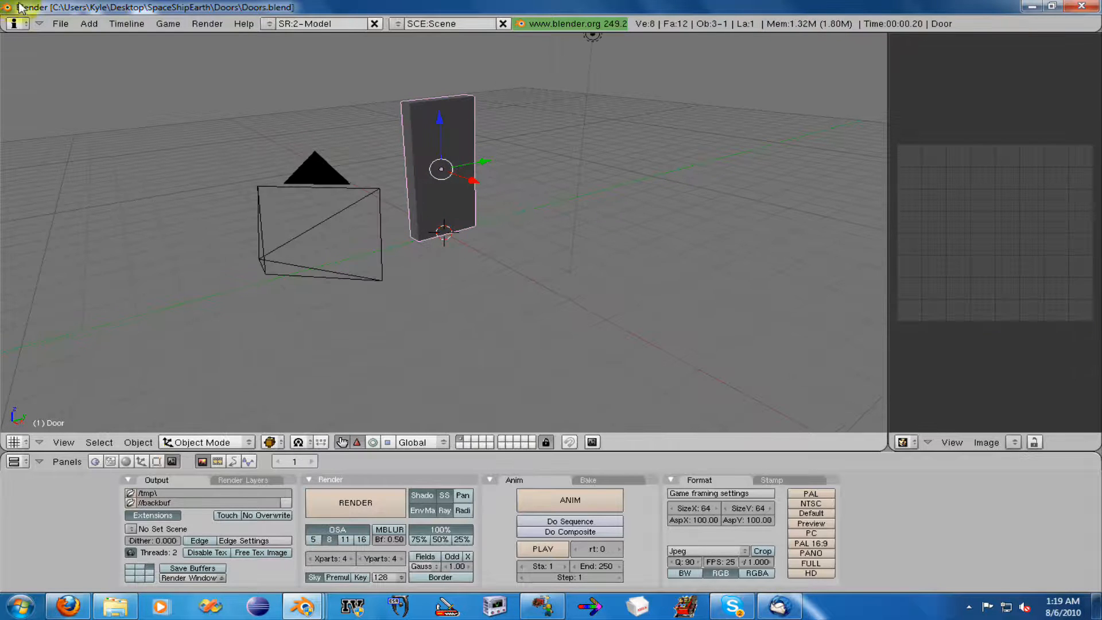
- Export only the selected door as the ASCII Scene file Doors.ase in the SpaceShipEarth\Doors folder, with modifiers applied and face UVs included
{"action": "left_click", "coordinate": [62, 25]}
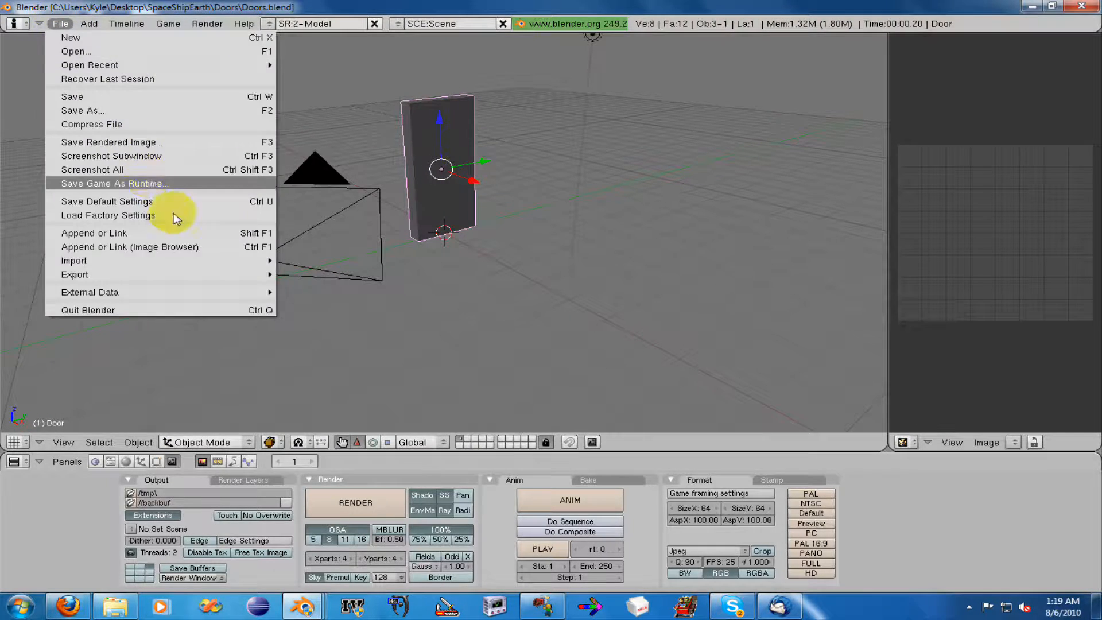
{"action": "mouse_move", "coordinate": [195, 274]}
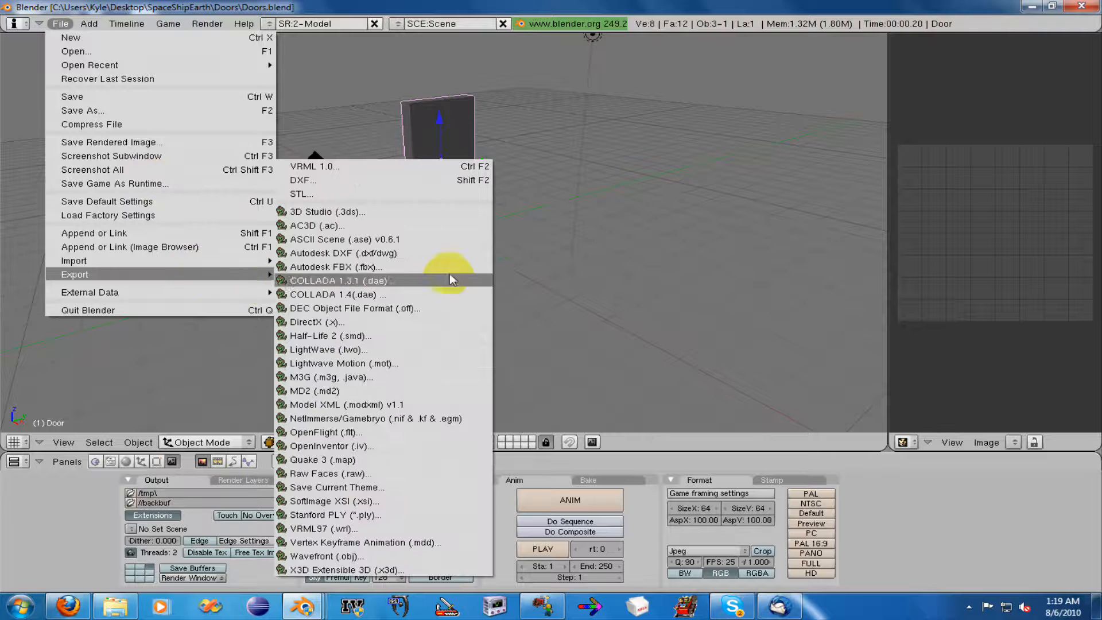
{"action": "left_click", "coordinate": [405, 238]}
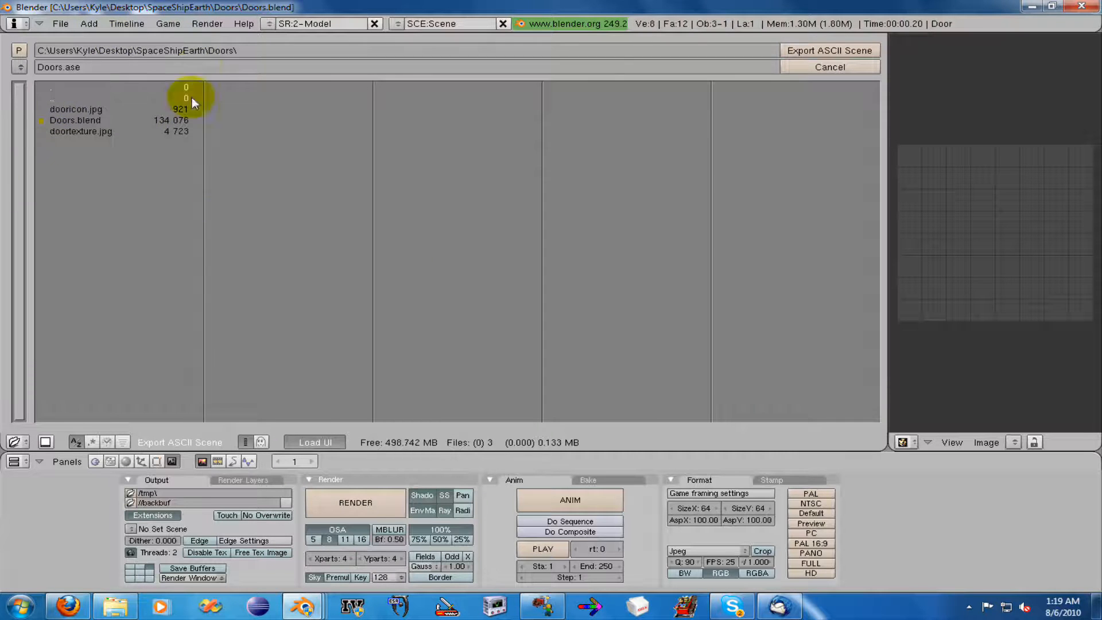
{"action": "left_click", "coordinate": [834, 53]}
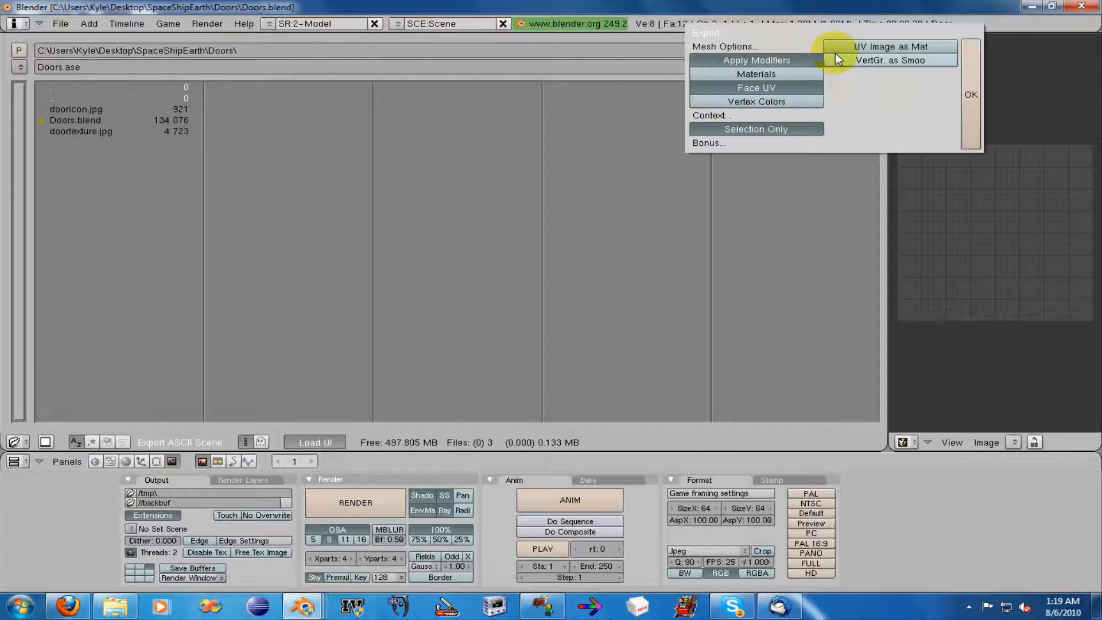
{"action": "left_click", "coordinate": [971, 90]}
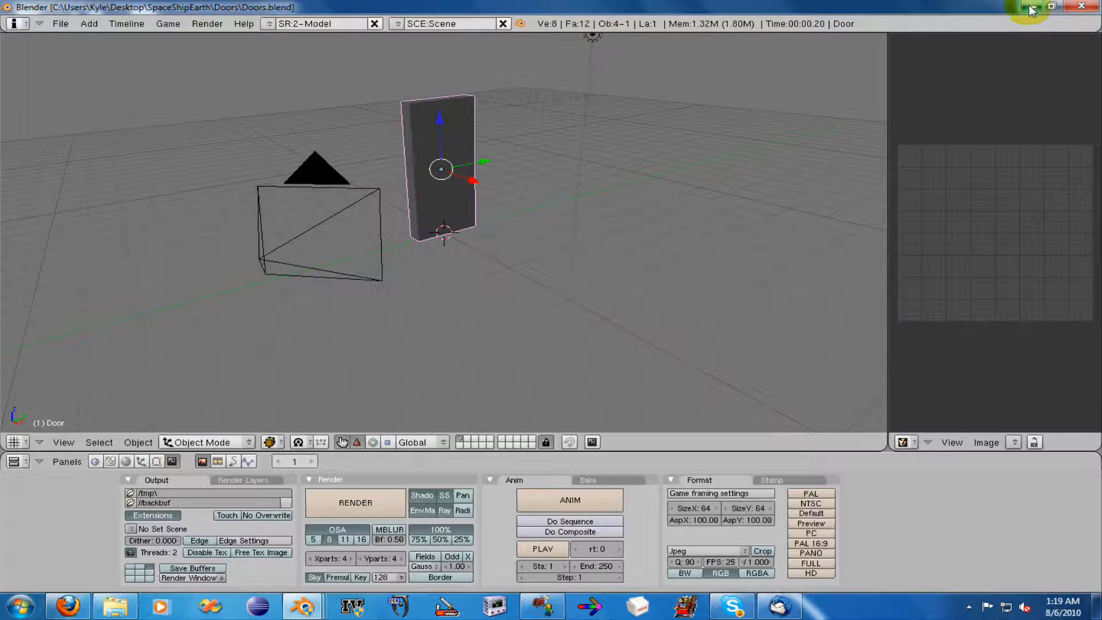
- Close Blender, switch to the RCT3 Importer and open its Create OVL window
{"action": "left_click", "coordinate": [1086, 11]}
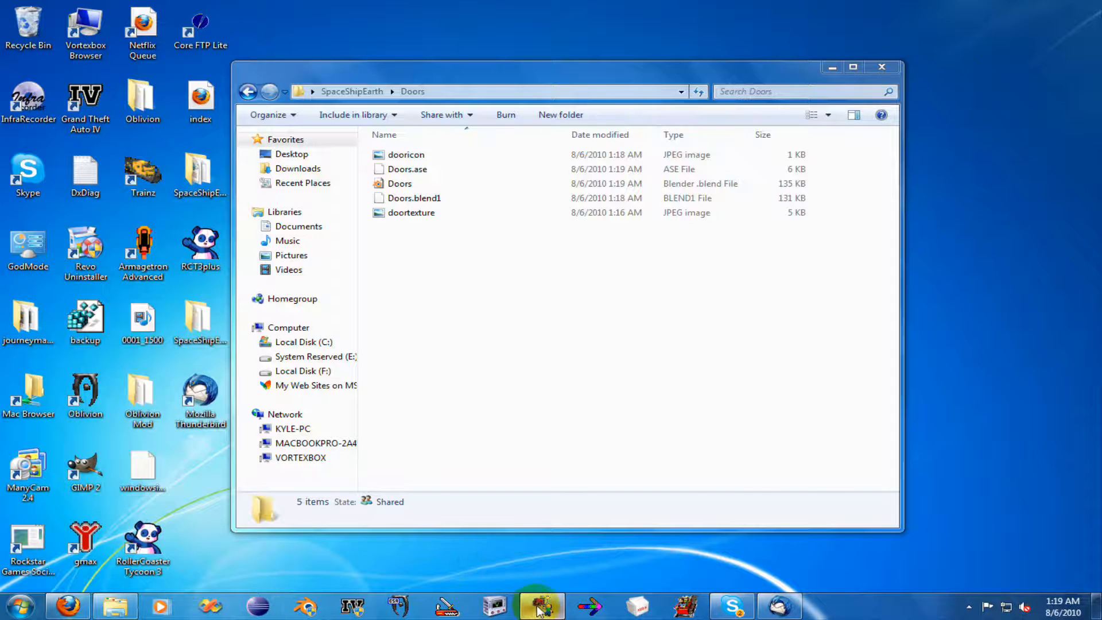
{"action": "left_click", "coordinate": [541, 605]}
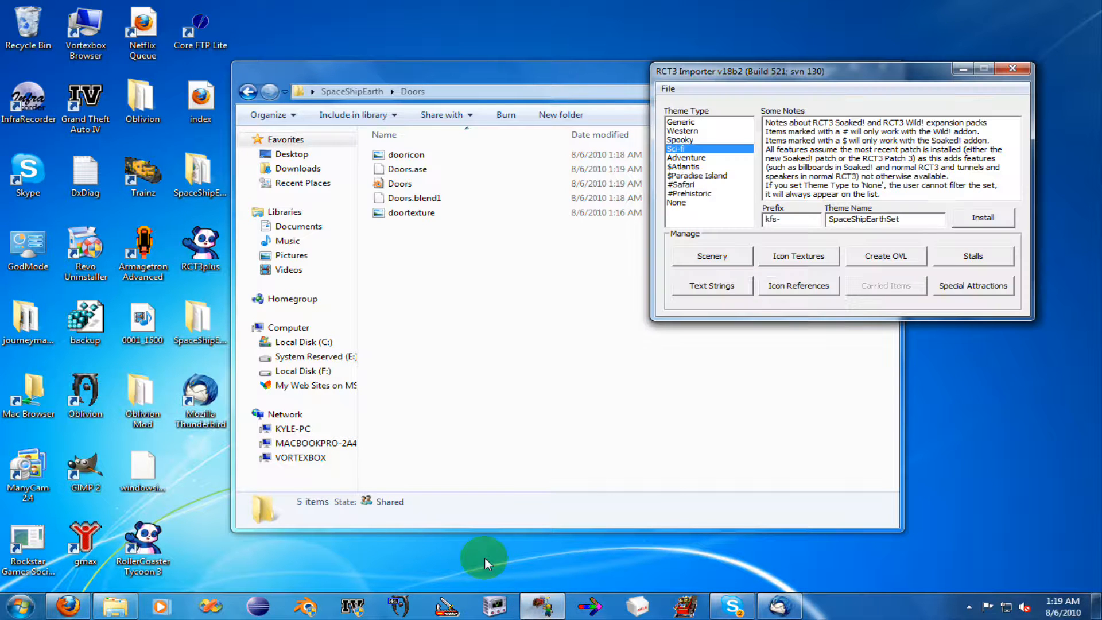
{"action": "left_click_drag", "start_coordinate": [734, 72], "coordinate": [436, 81]}
{"action": "left_click", "coordinate": [522, 267]}
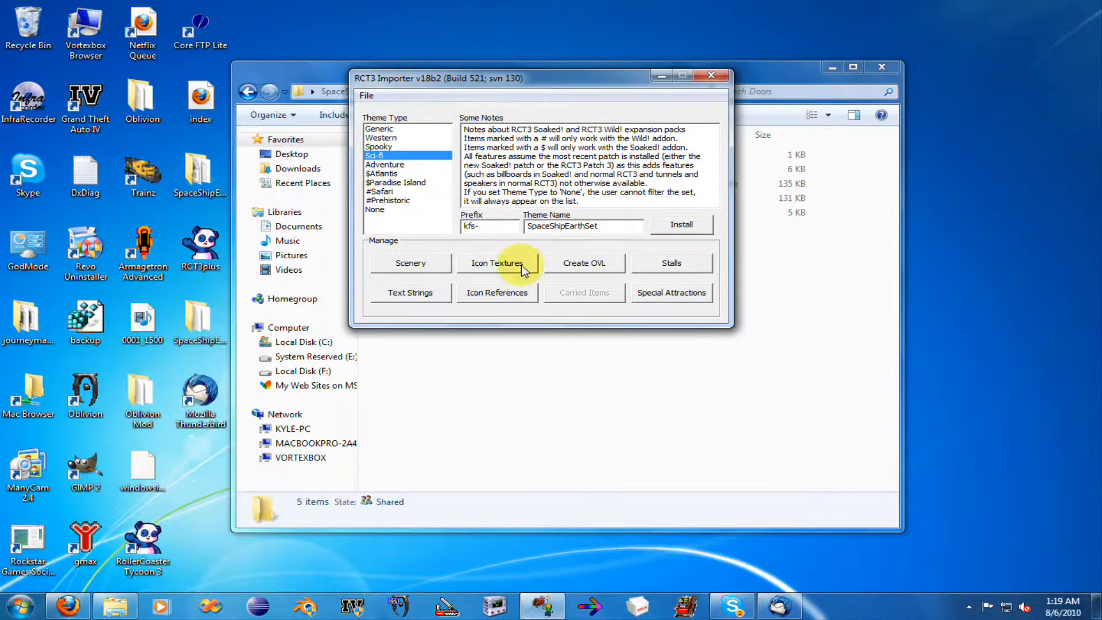
{"action": "left_click", "coordinate": [584, 264]}
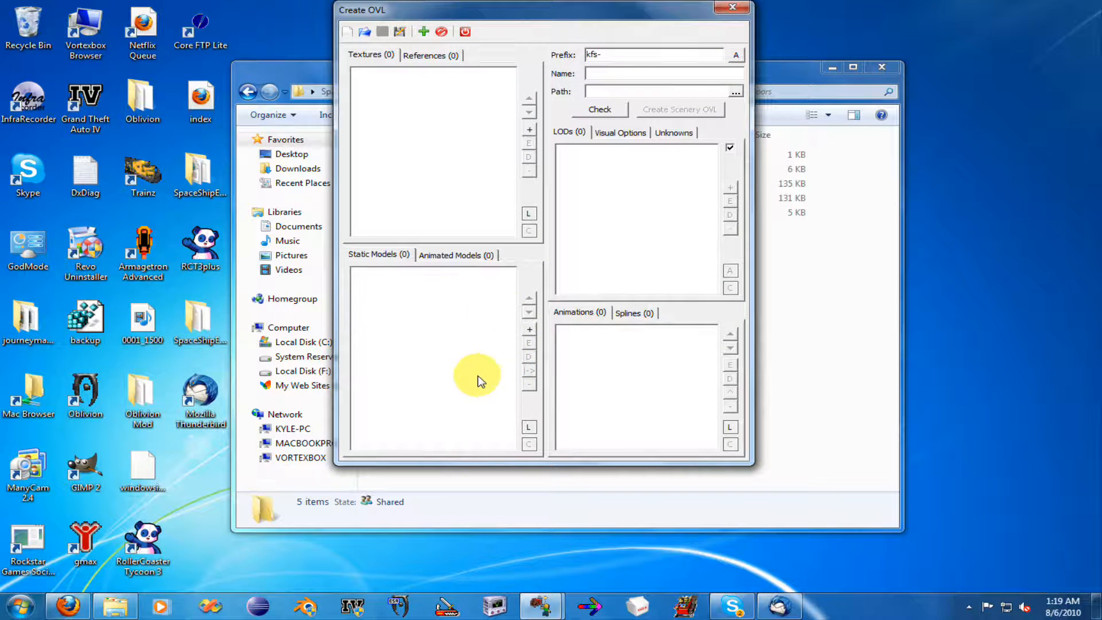
- Add doortexture.jpg from the Doors folder as a new texture named DoorTexture
{"action": "left_click", "coordinate": [529, 130]}
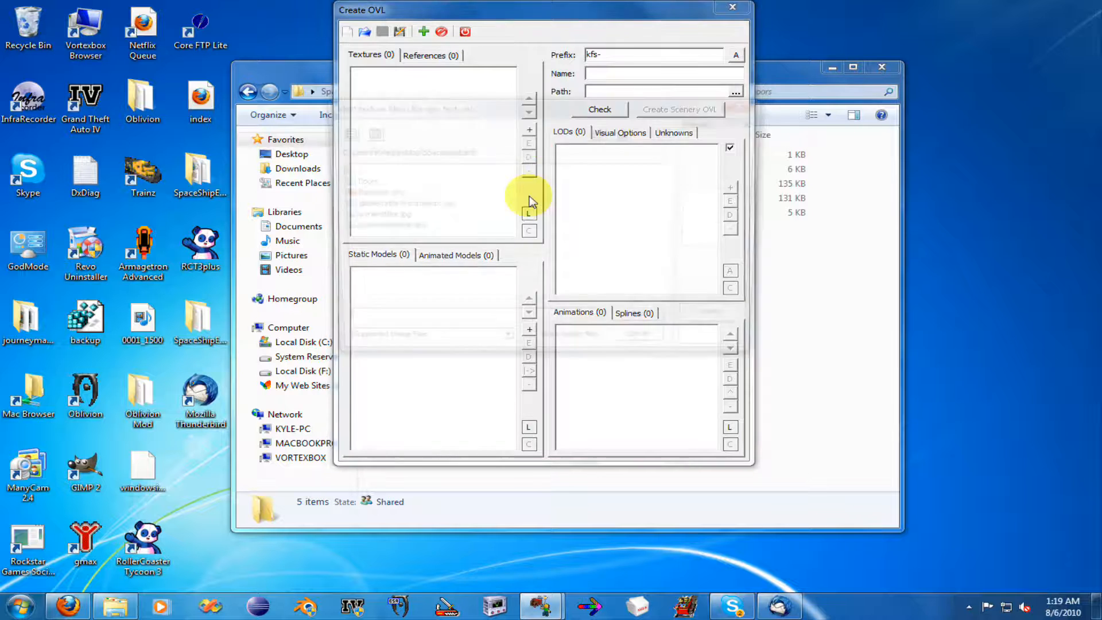
{"action": "double_click", "coordinate": [351, 181]}
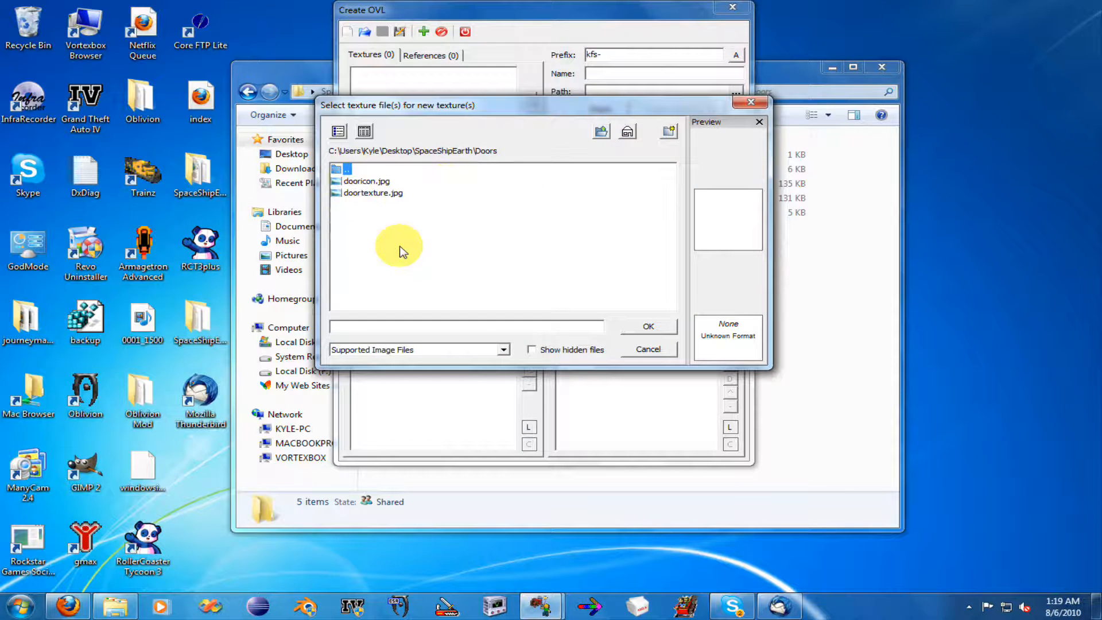
{"action": "double_click", "coordinate": [381, 196]}
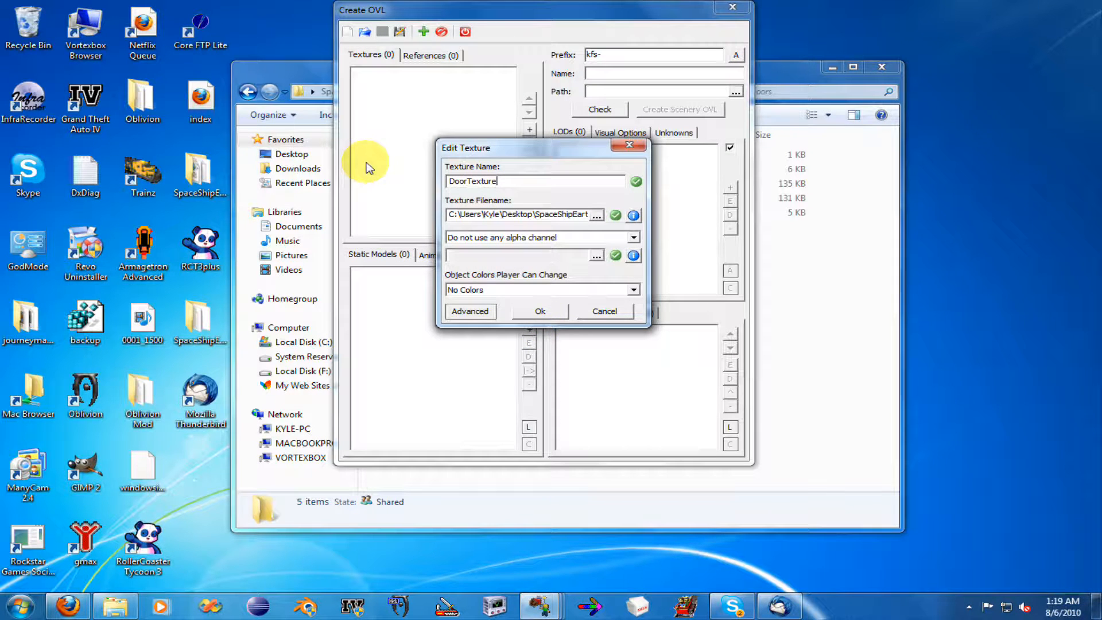
{"action": "left_click", "coordinate": [540, 310]}
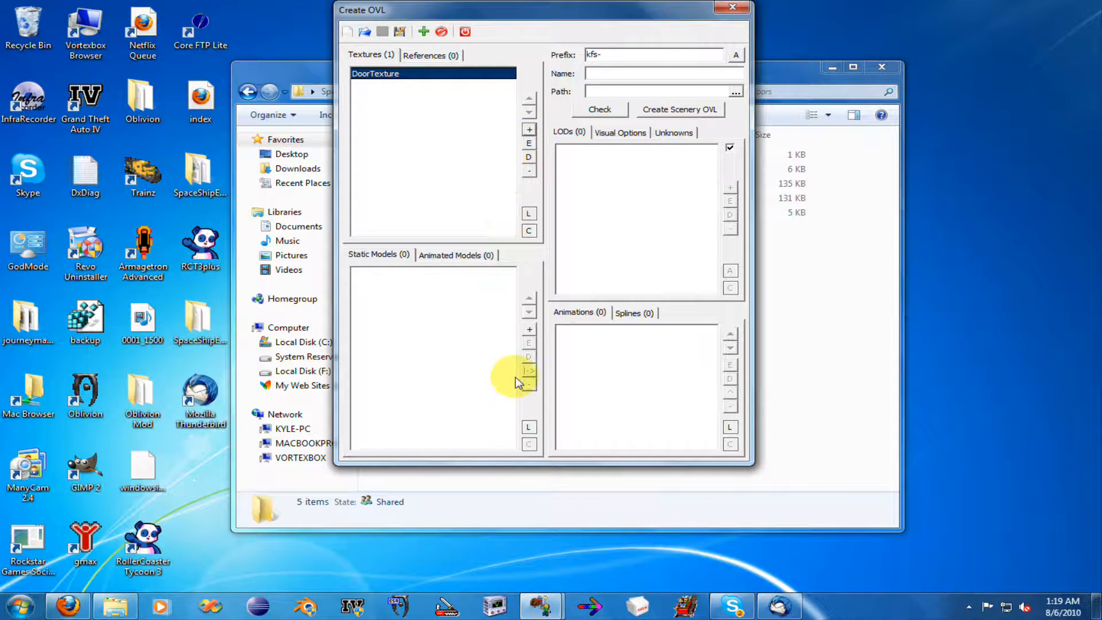
- Add a new static model and load Doors.ase as its model file
{"action": "left_click", "coordinate": [376, 256]}
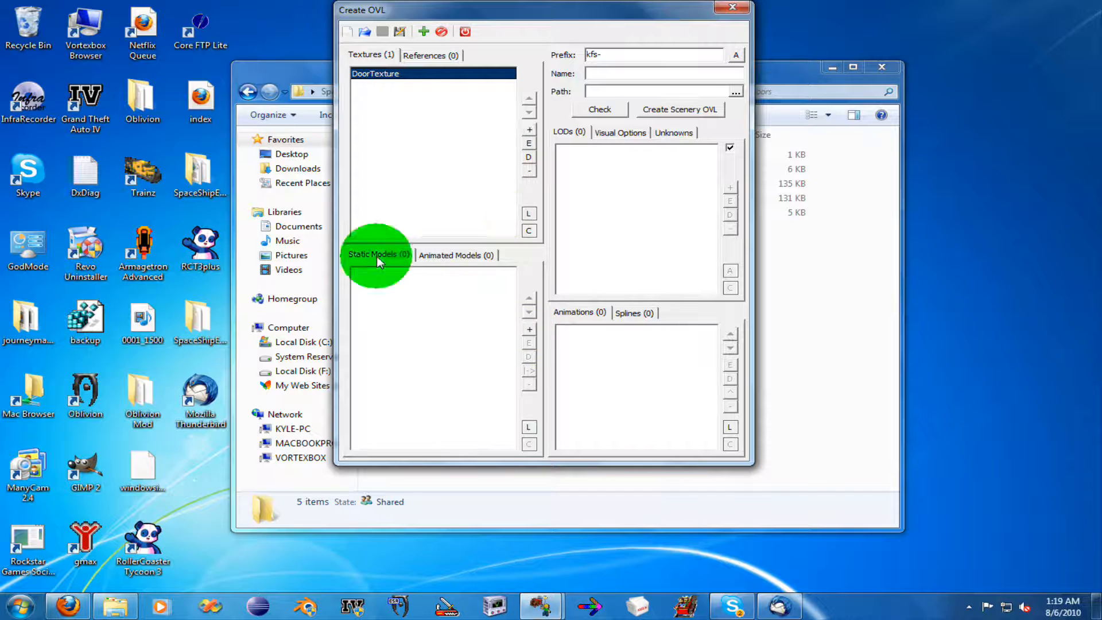
{"action": "left_click", "coordinate": [529, 329]}
{"action": "left_click", "coordinate": [459, 109]}
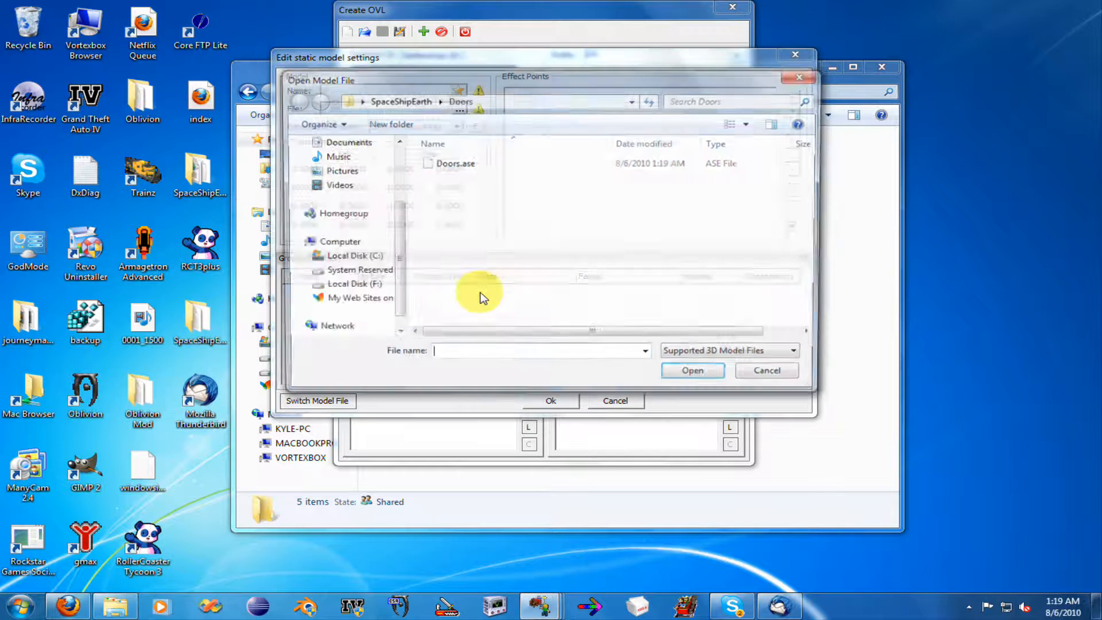
{"action": "double_click", "coordinate": [470, 168]}
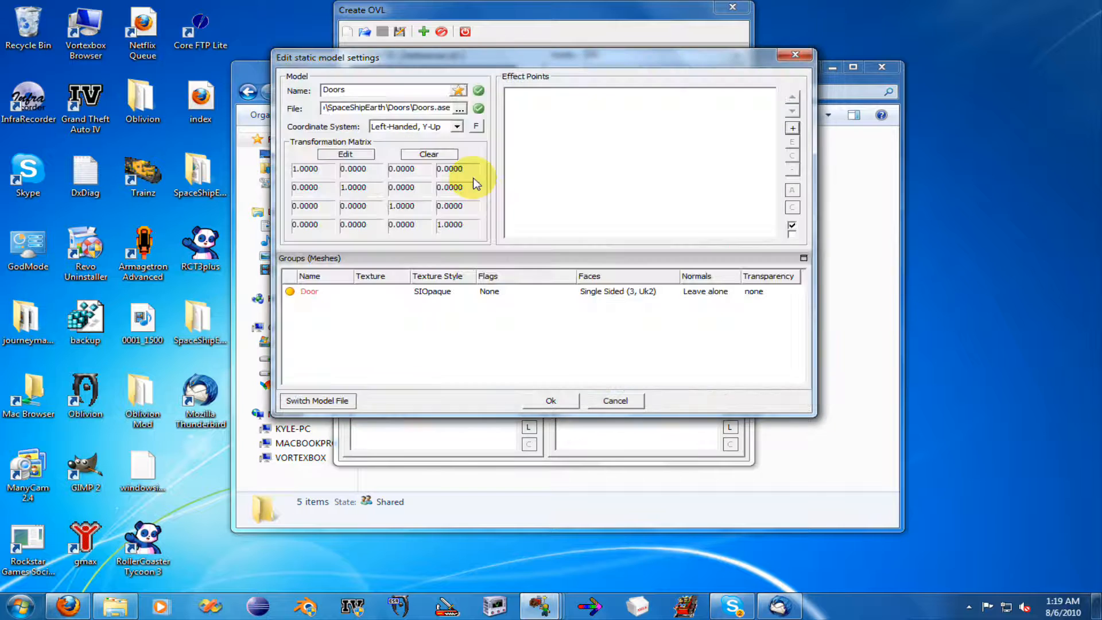
- Set the static model's coordinate system to Right-Handed, Z-Up
{"action": "left_click", "coordinate": [456, 126]}
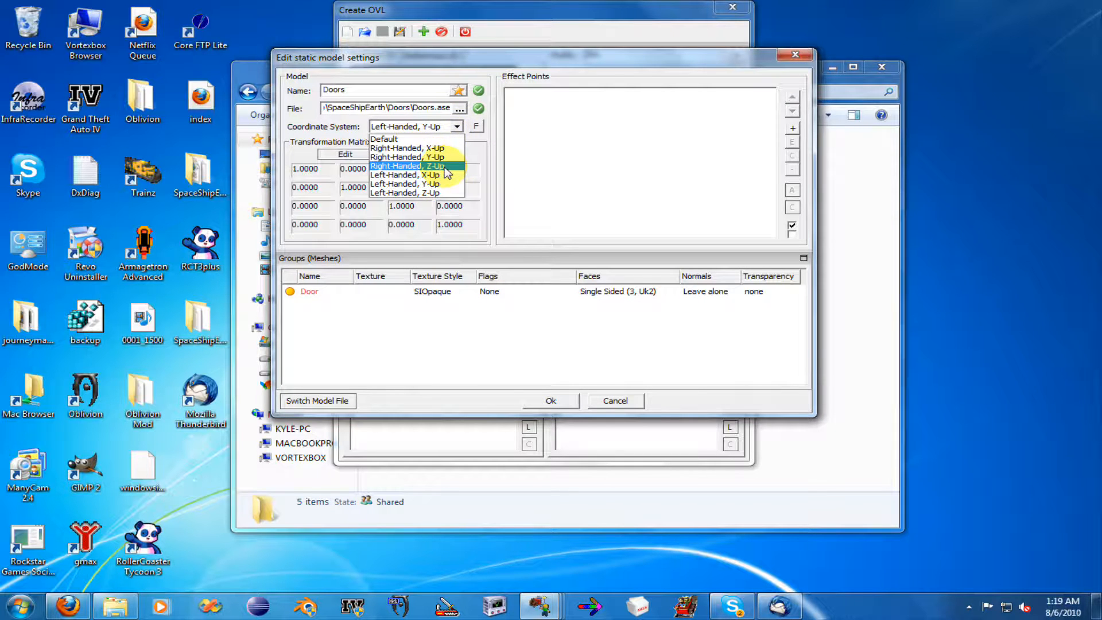
{"action": "left_click", "coordinate": [339, 125]}
{"action": "left_click", "coordinate": [430, 127]}
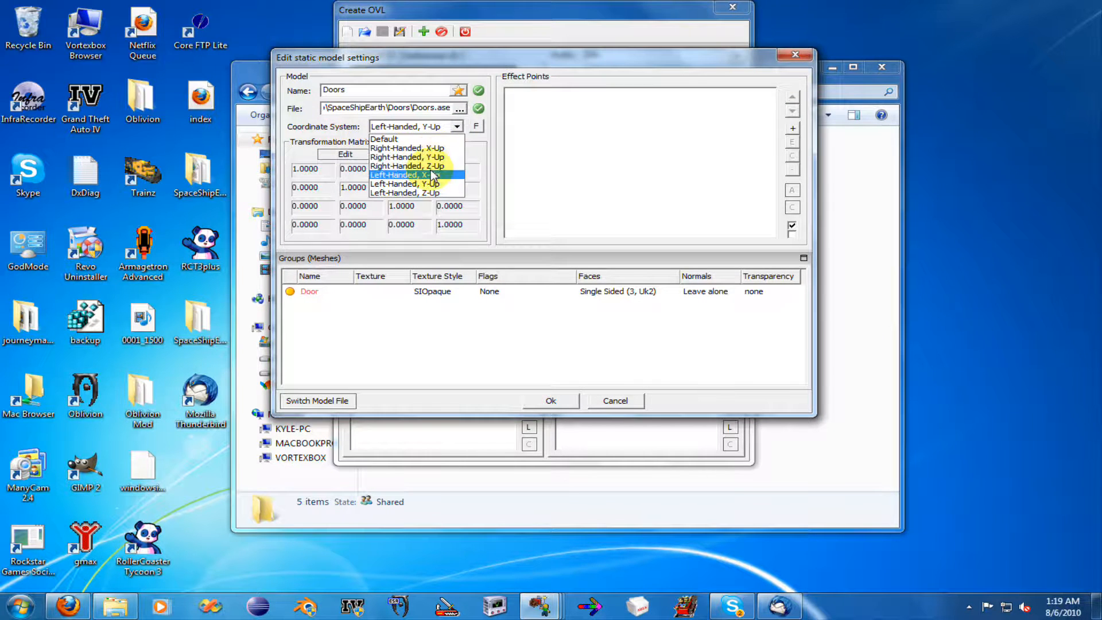
{"action": "left_click", "coordinate": [435, 166]}
- Assign DoorTexture to the Door mesh and accept the static model settings
{"action": "left_click", "coordinate": [400, 294]}
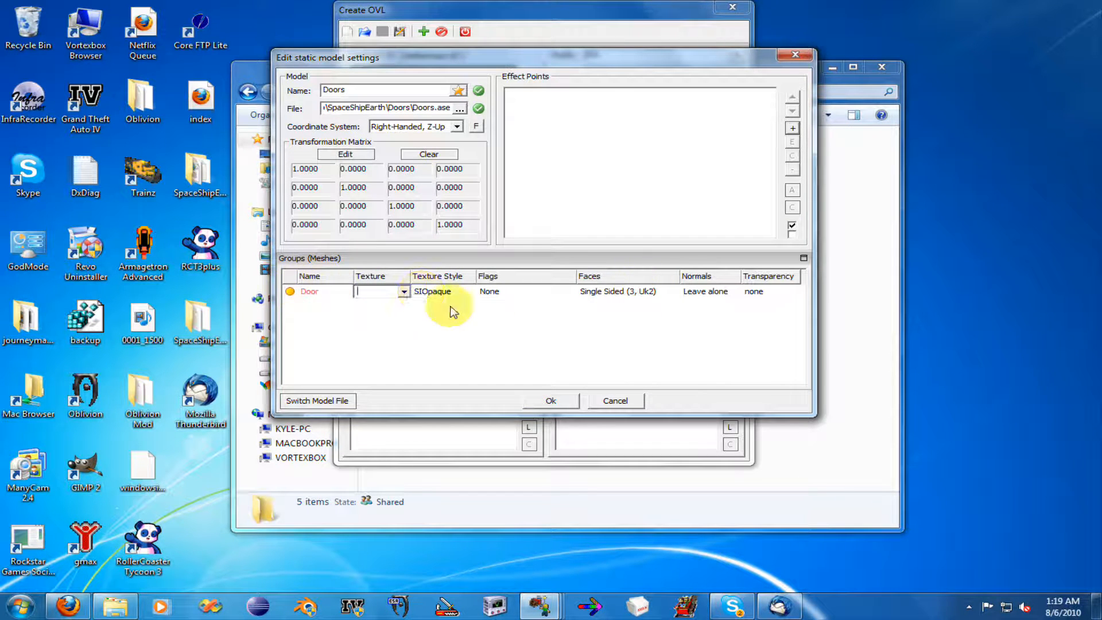
{"action": "left_click", "coordinate": [404, 291]}
{"action": "left_click", "coordinate": [381, 310]}
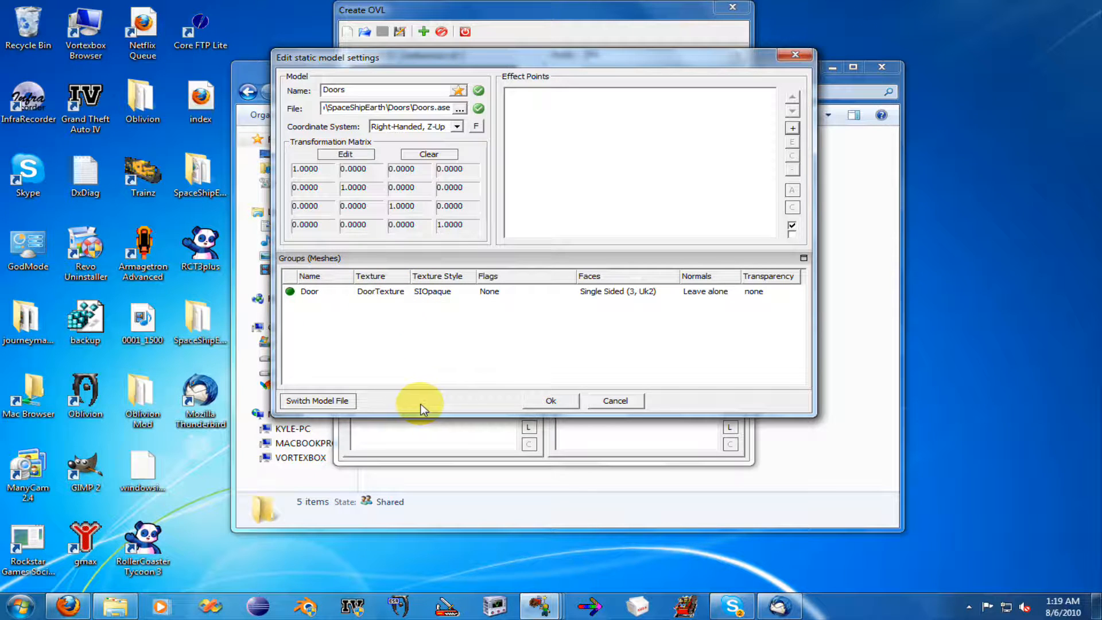
{"action": "mouse_move", "coordinate": [317, 343]}
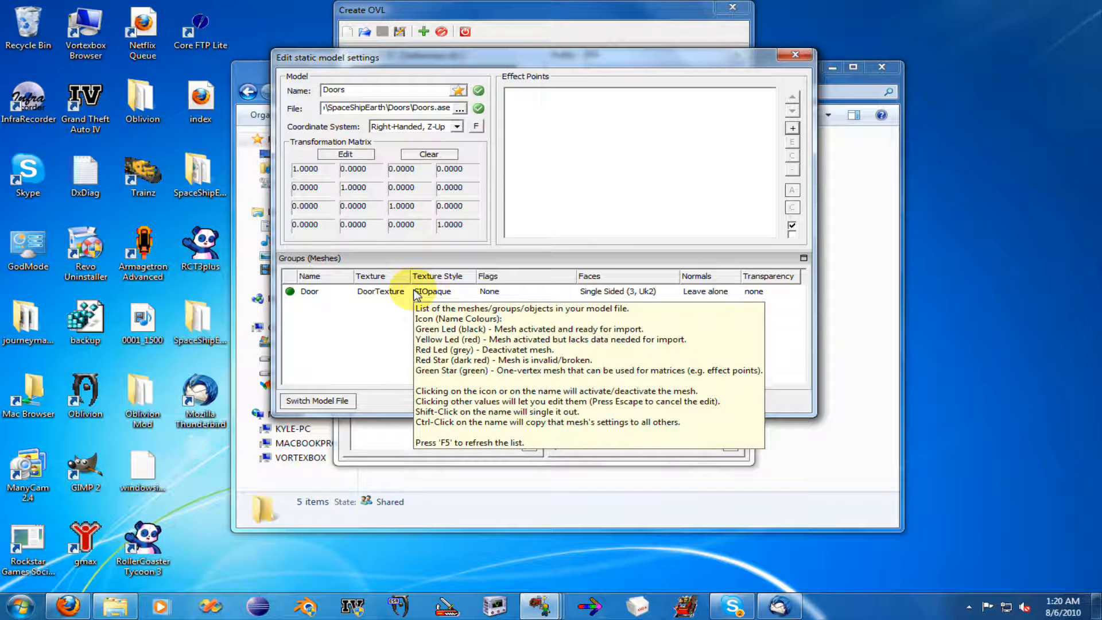
{"action": "left_click", "coordinate": [442, 340]}
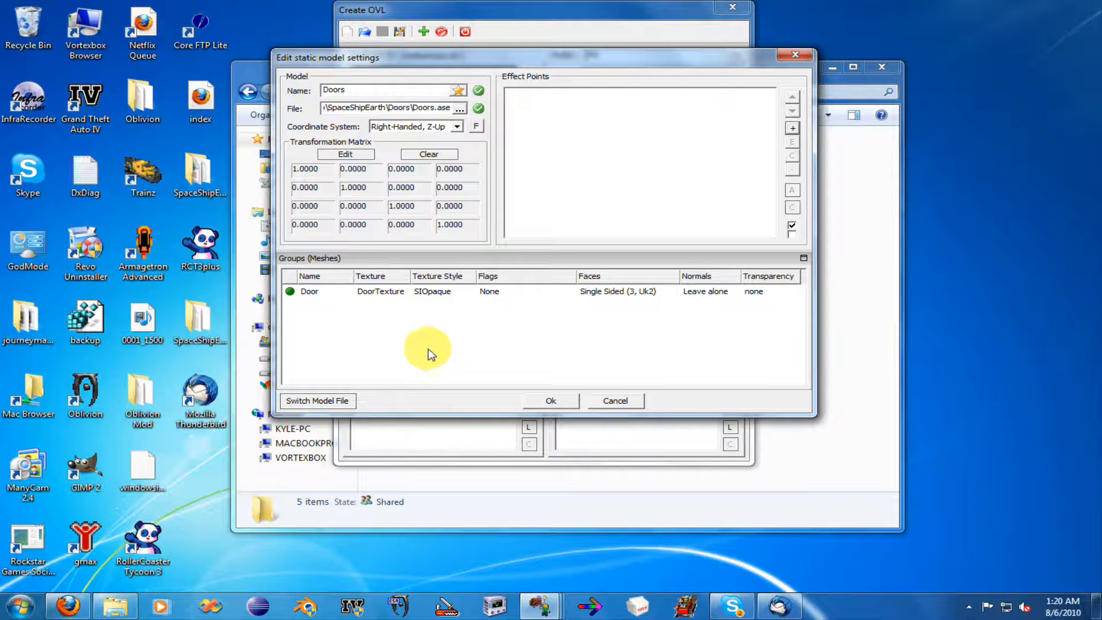
{"action": "left_click", "coordinate": [559, 401]}
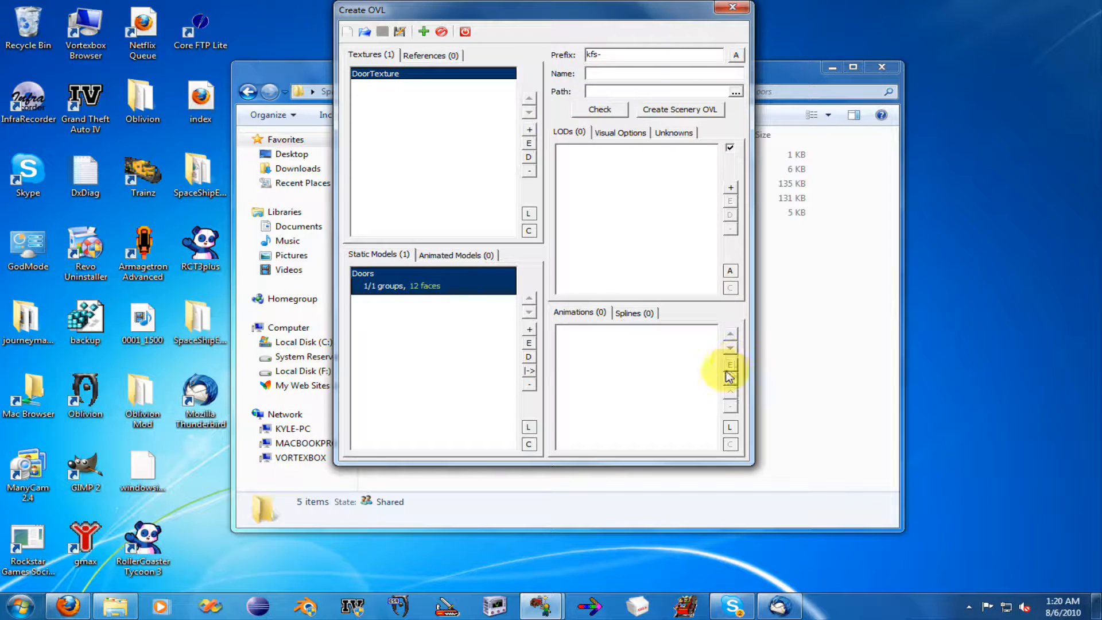
- Automatically generate the LODs for the Doors model and name the OVL Doors
{"action": "left_click", "coordinate": [730, 271]}
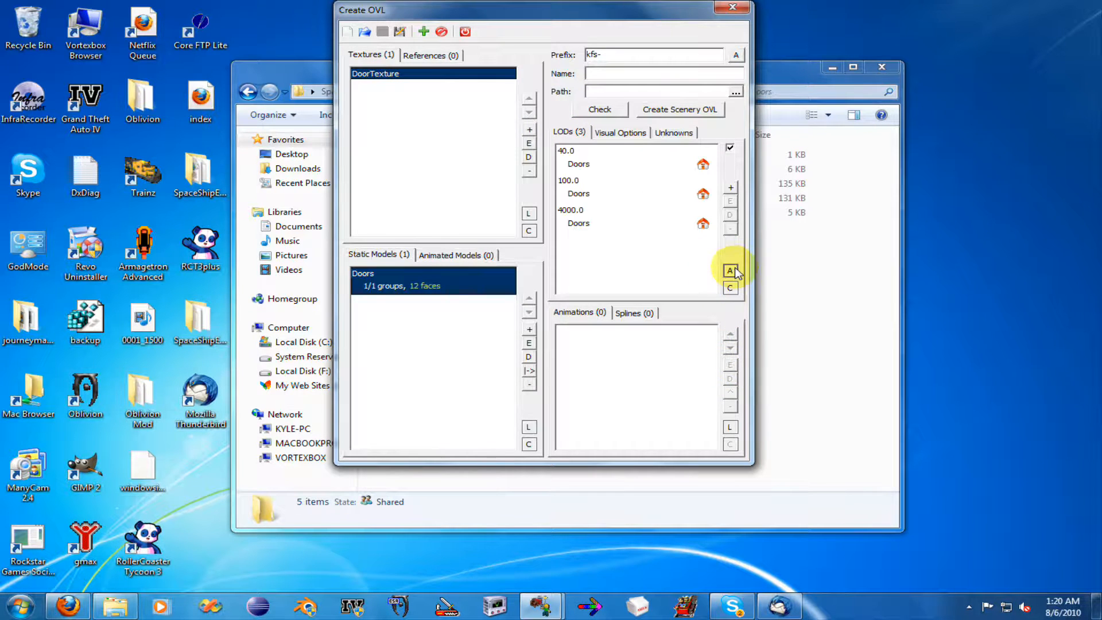
{"action": "left_click_drag", "start_coordinate": [659, 54], "coordinate": [495, 54]}
{"action": "left_click", "coordinate": [649, 55]}
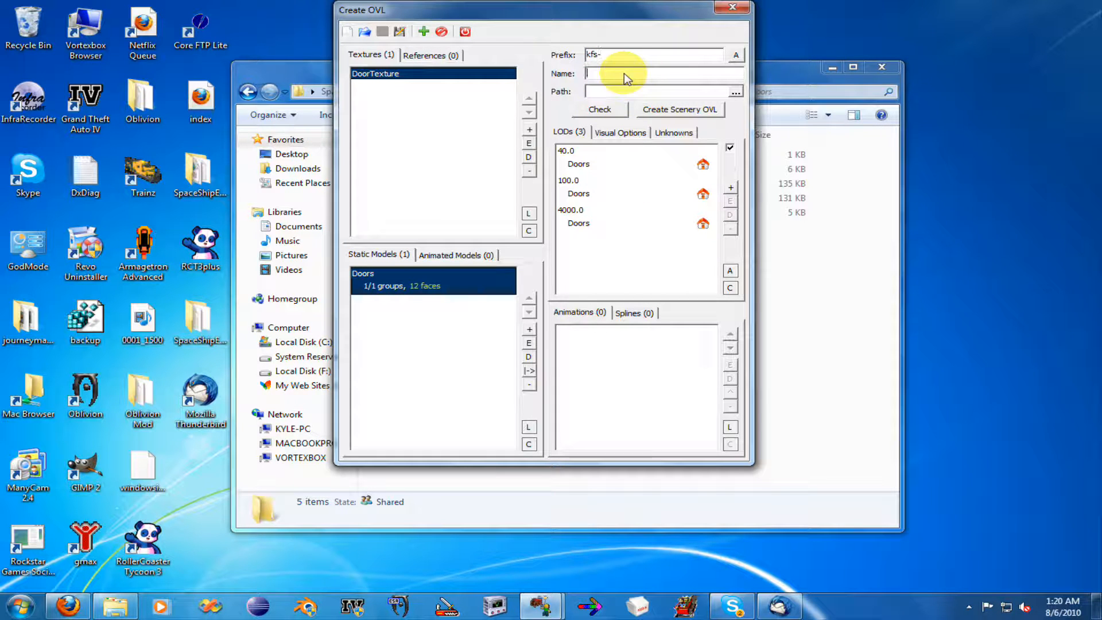
{"action": "type", "text": "Doors"}
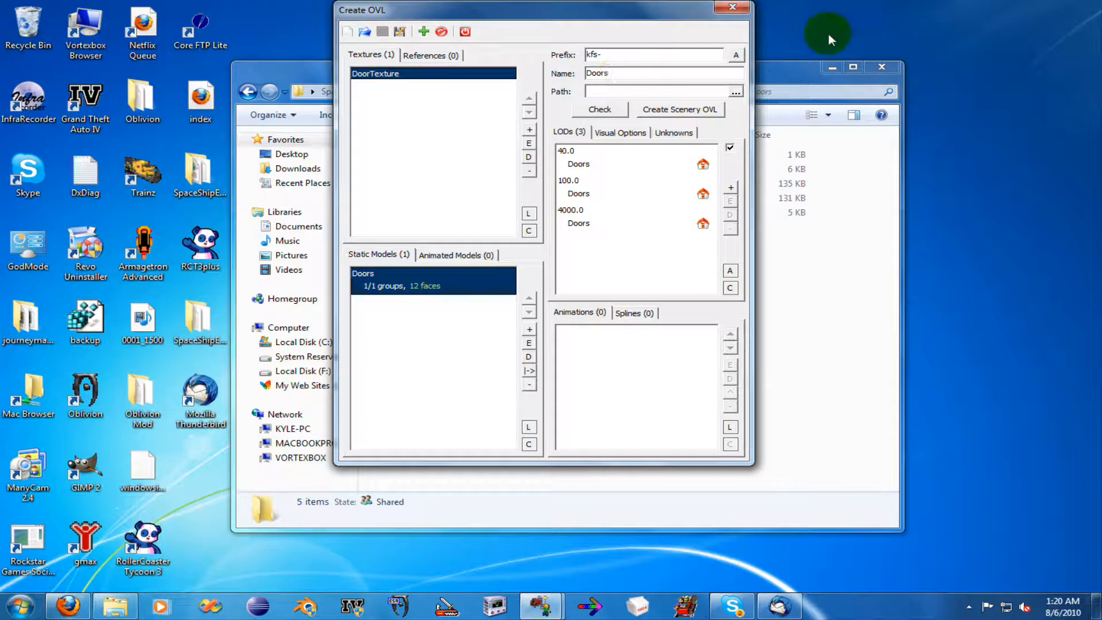
- Set the OVL save directory to the SpaceShipEarth\Doors folder and save the scenery file there as Doors
{"action": "left_click", "coordinate": [734, 92]}
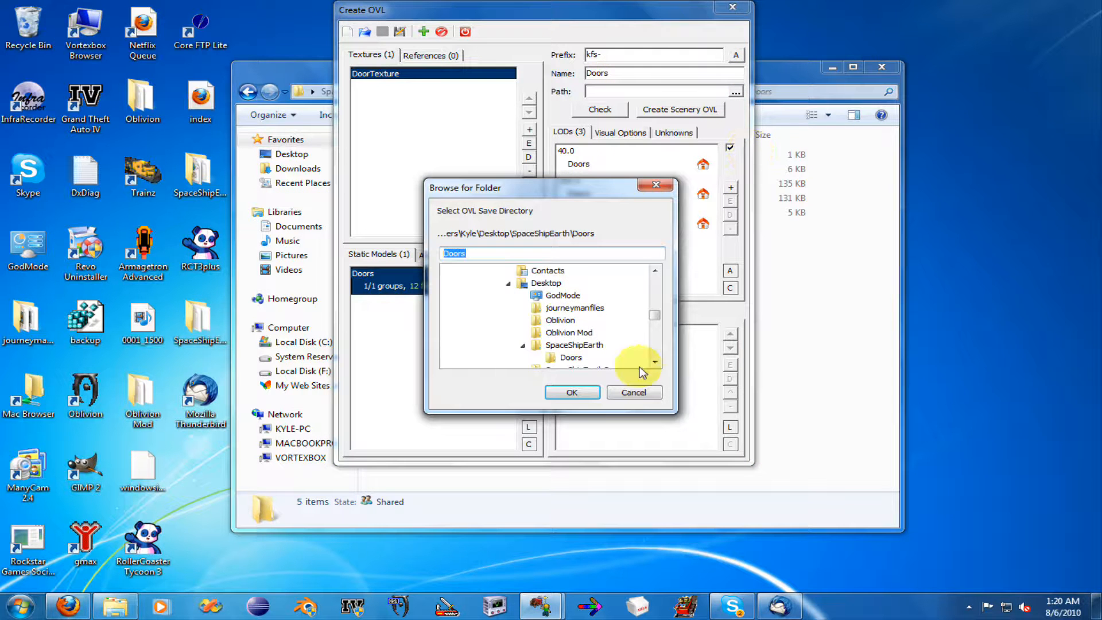
{"action": "left_click", "coordinate": [565, 386]}
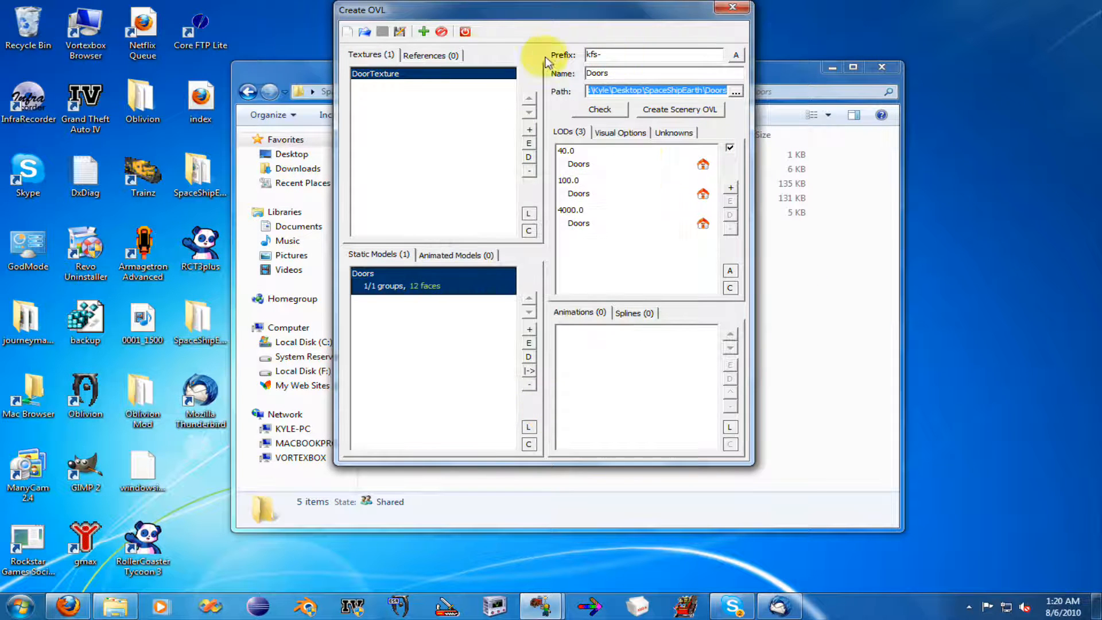
{"action": "left_click", "coordinate": [400, 32]}
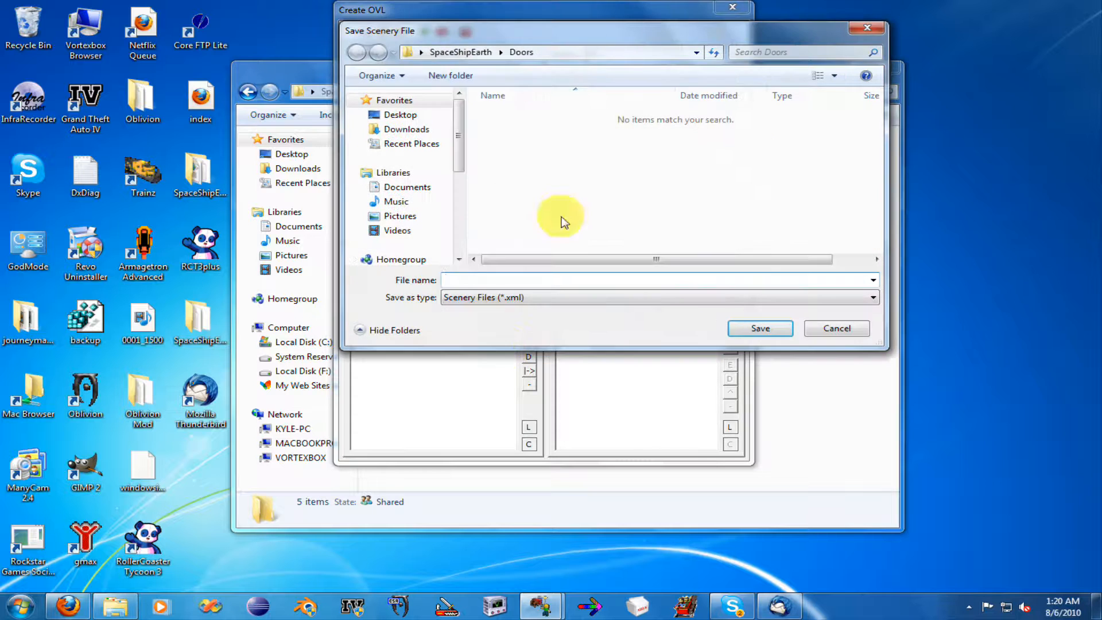
{"action": "left_click", "coordinate": [485, 279]}
{"action": "type", "text": "Doors"}
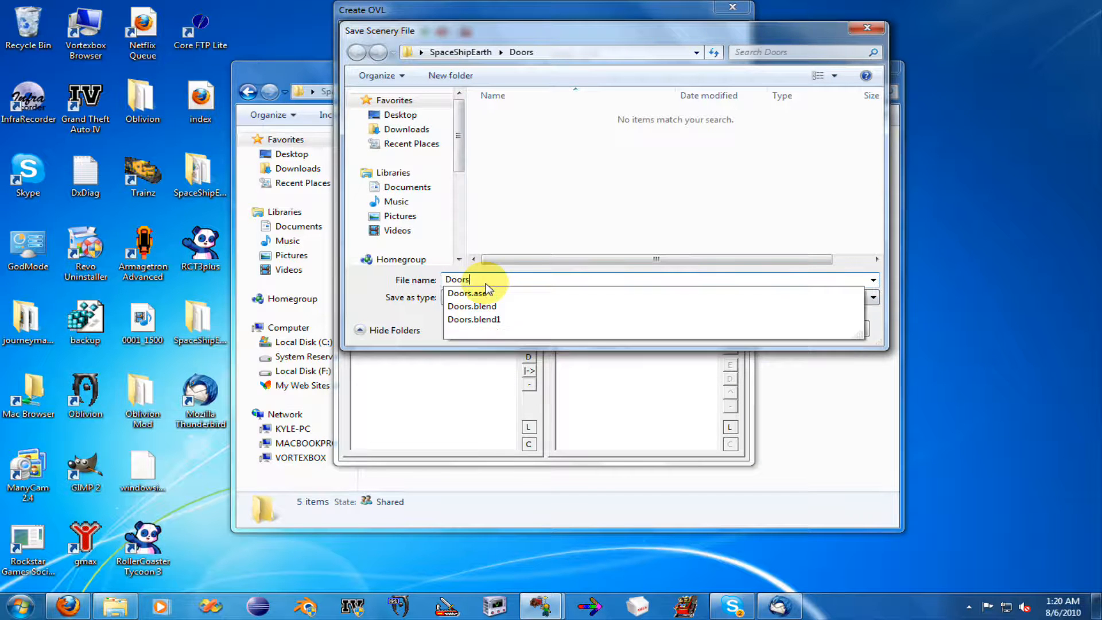
{"action": "key", "text": "Return"}
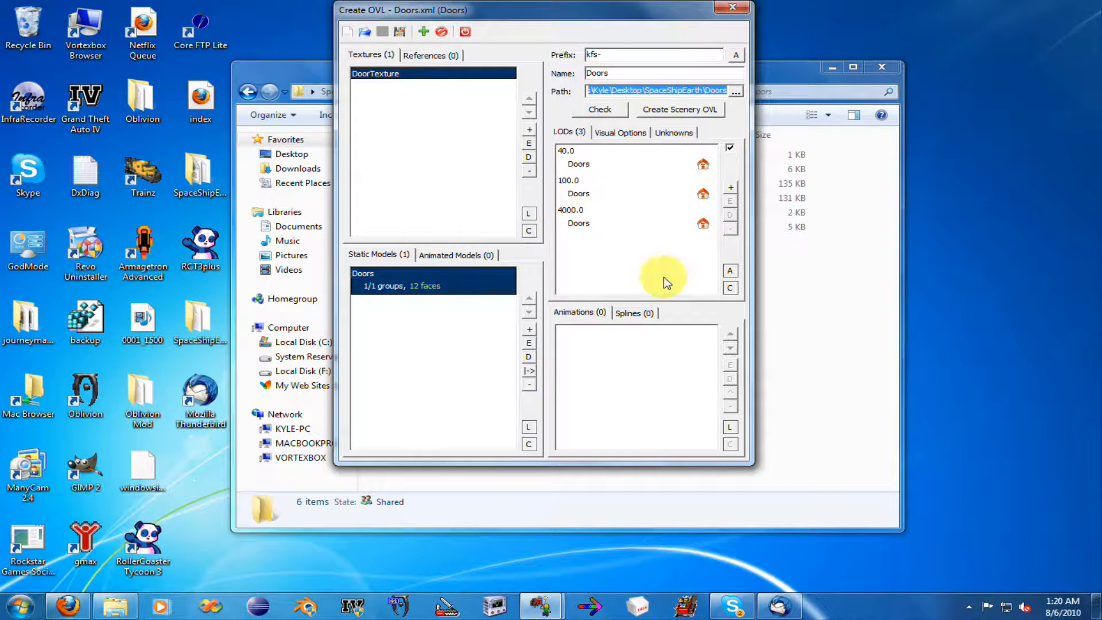
- Create the Doors scenery OVL with the kfs- prefix and leave the OVL creation window
{"action": "left_click", "coordinate": [665, 108]}
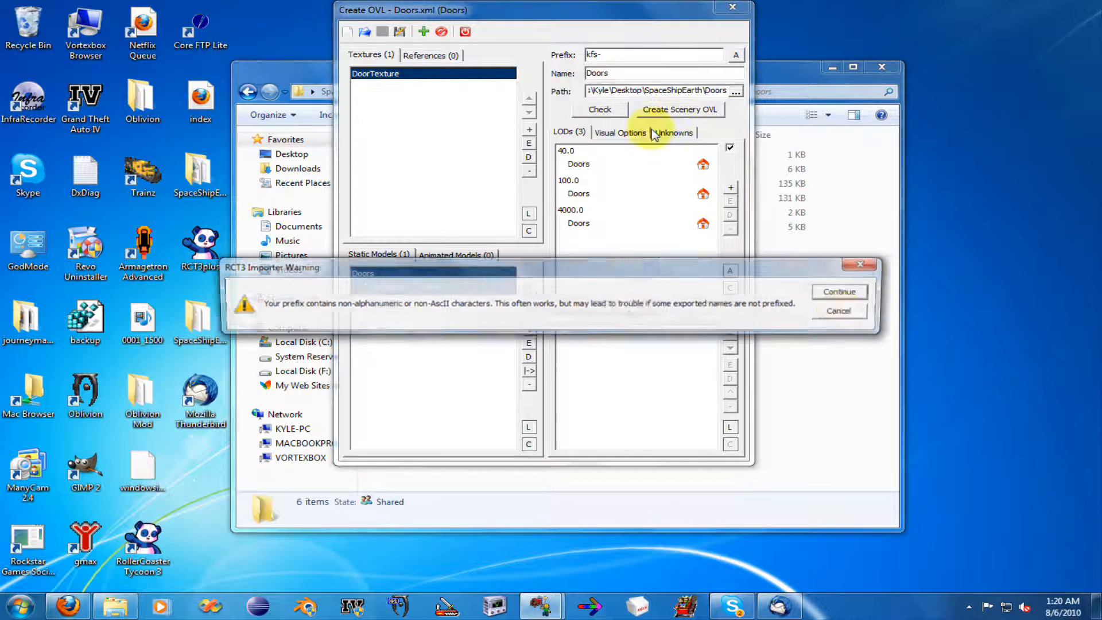
{"action": "left_click", "coordinate": [854, 292]}
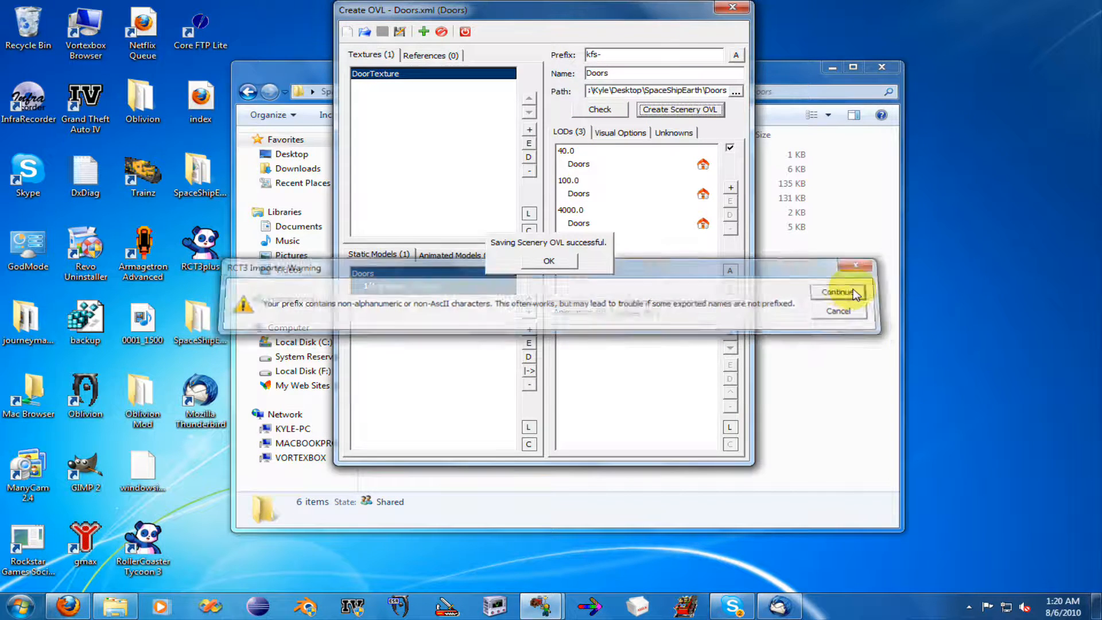
{"action": "left_click", "coordinate": [542, 267]}
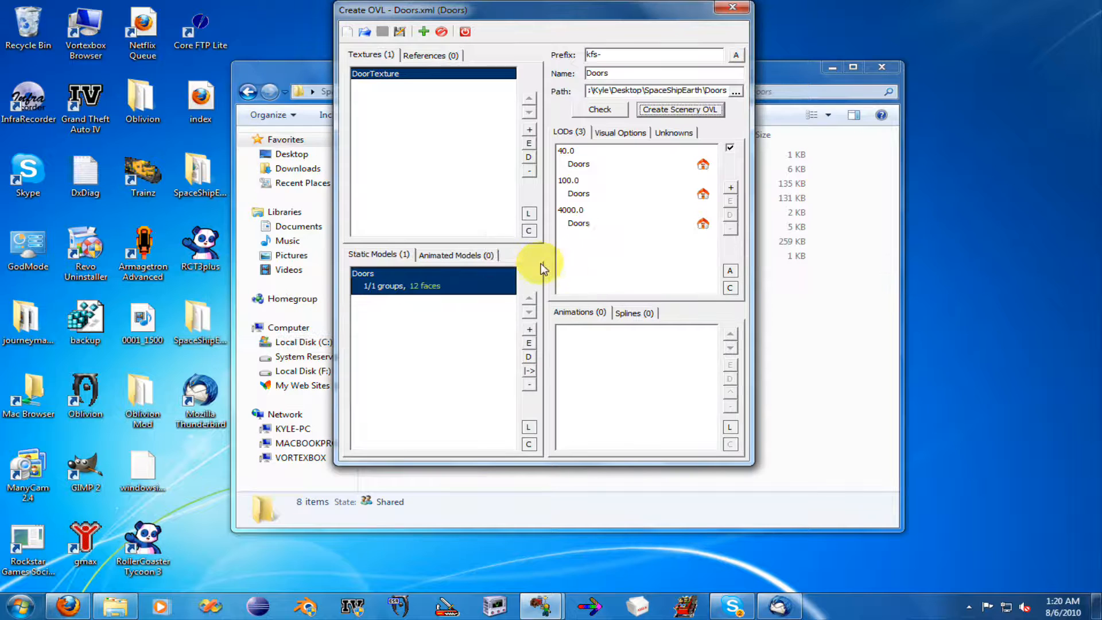
{"action": "left_click", "coordinate": [462, 35]}
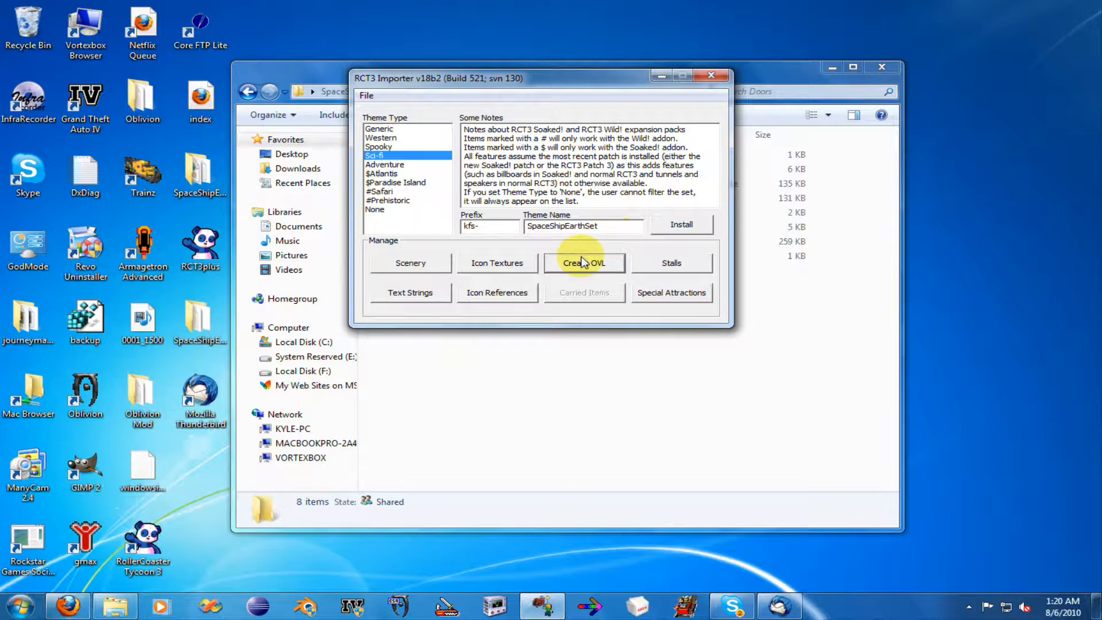
- Add the dooricon image as a new icon texture named DoorIcon
{"action": "left_click", "coordinate": [507, 265]}
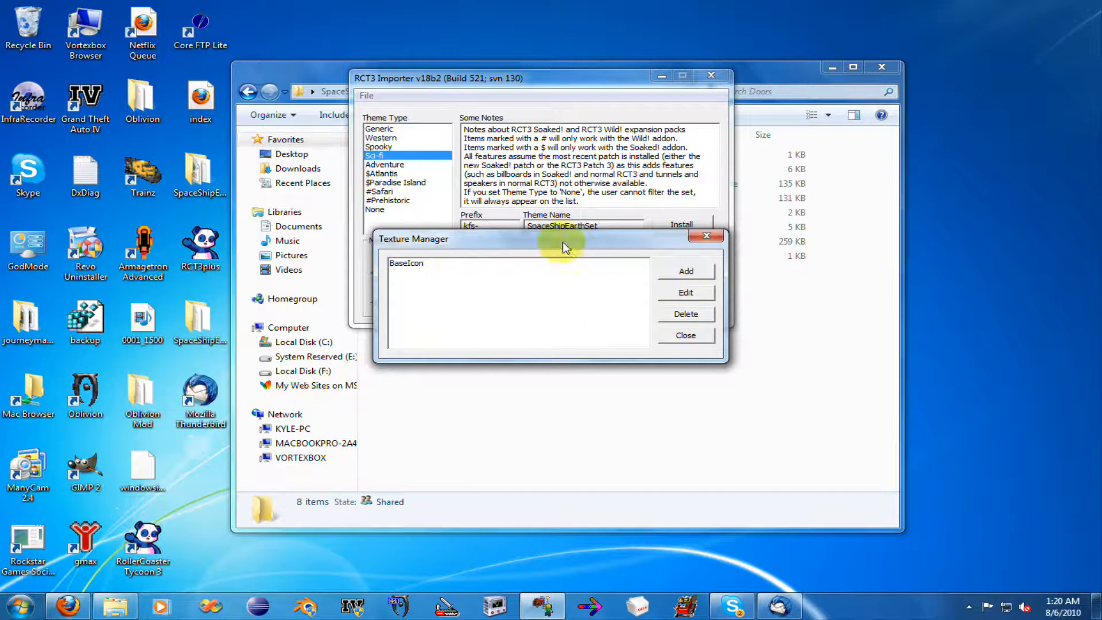
{"action": "left_click_drag", "start_coordinate": [554, 237], "coordinate": [705, 124]}
{"action": "left_click", "coordinate": [790, 161]}
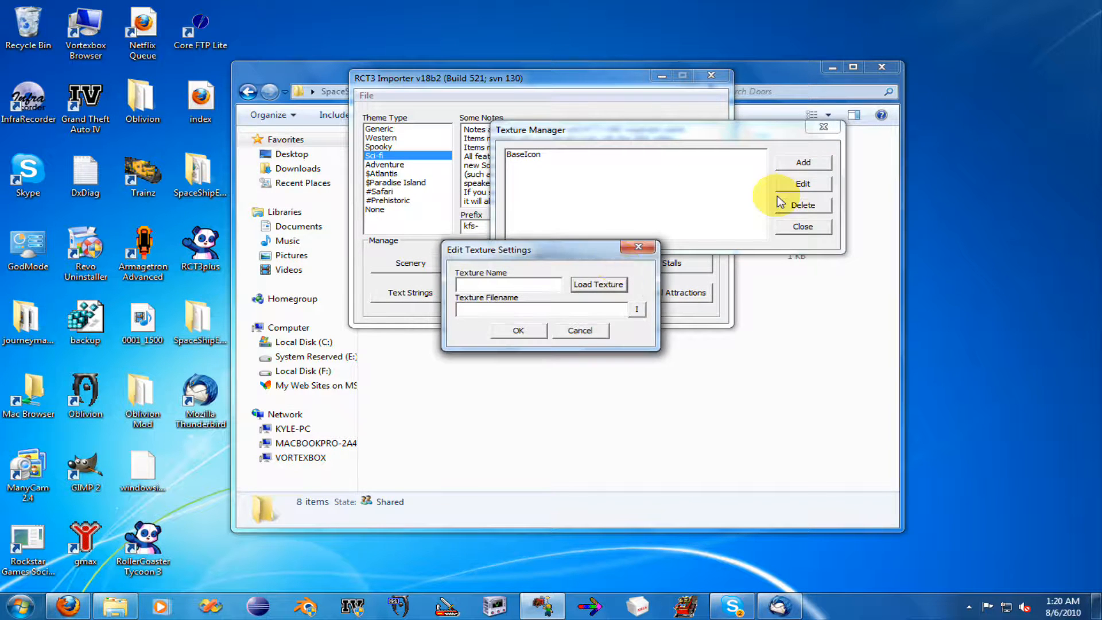
{"action": "left_click", "coordinate": [595, 291]}
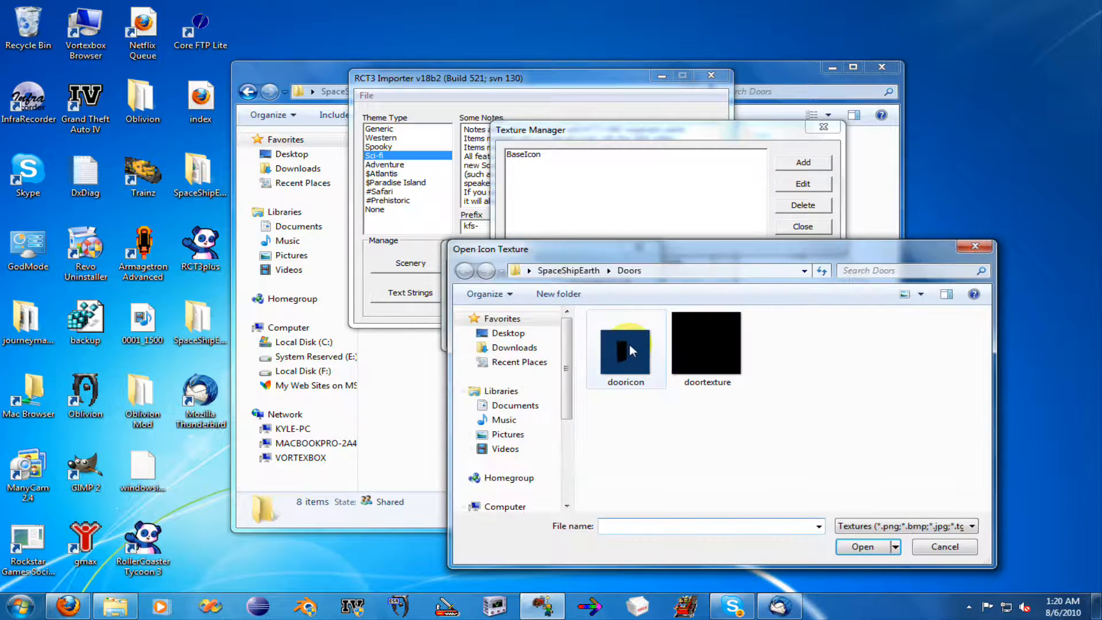
{"action": "double_click", "coordinate": [627, 343]}
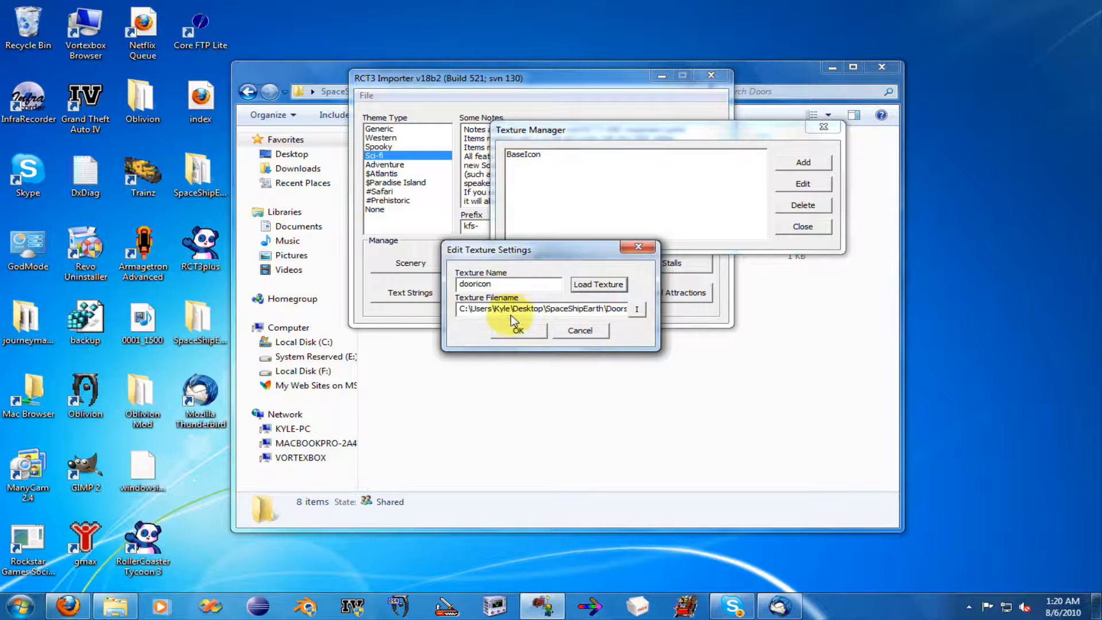
{"action": "double_click", "coordinate": [487, 284]}
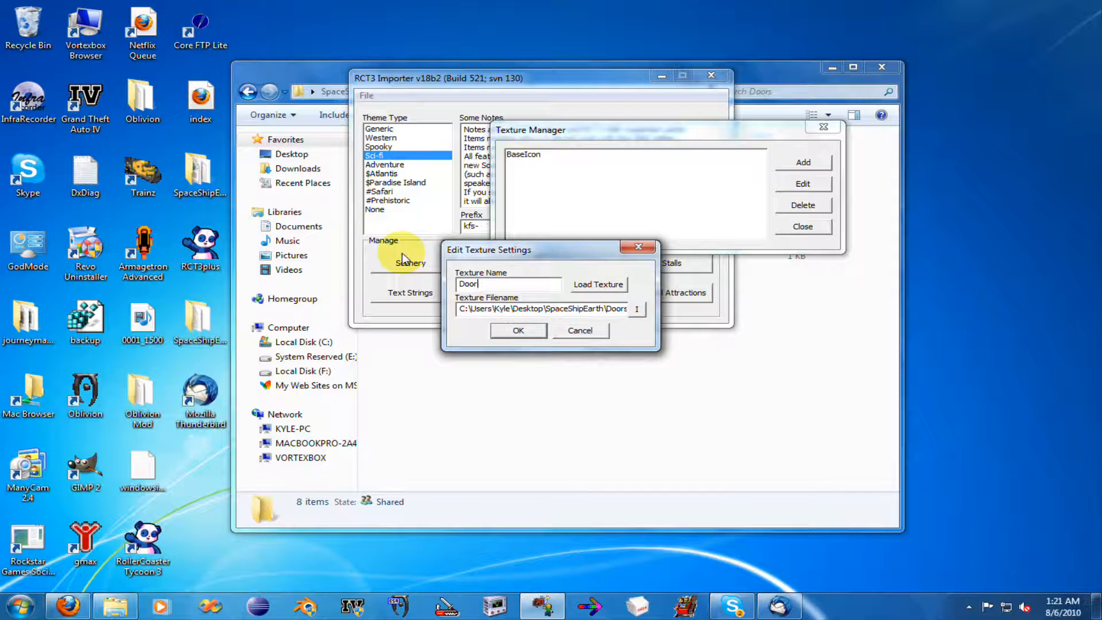
{"action": "type", "text": "DoorIcon"}
{"action": "left_click", "coordinate": [519, 330]}
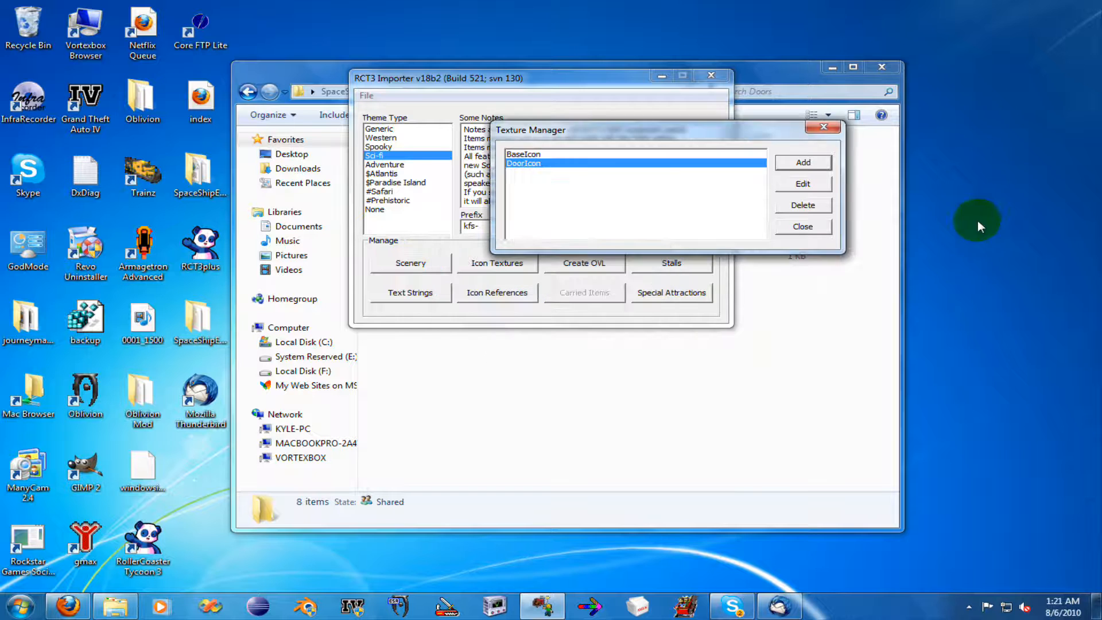
{"action": "left_click", "coordinate": [802, 226]}
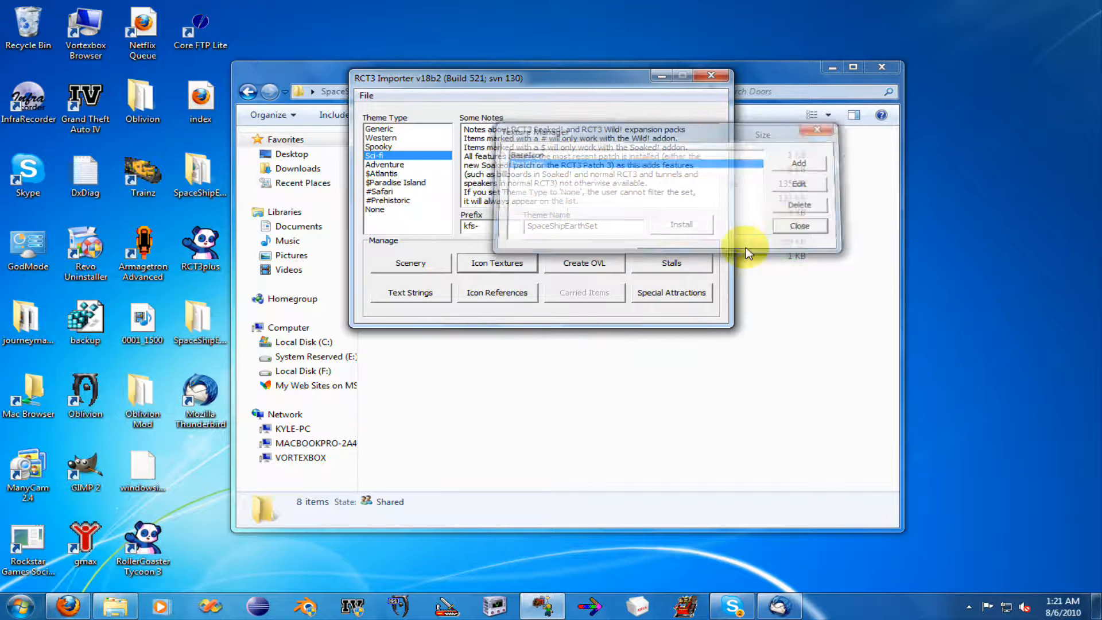
- Delete the existing BaseIcon entry from the icon references
{"action": "left_click", "coordinate": [500, 292]}
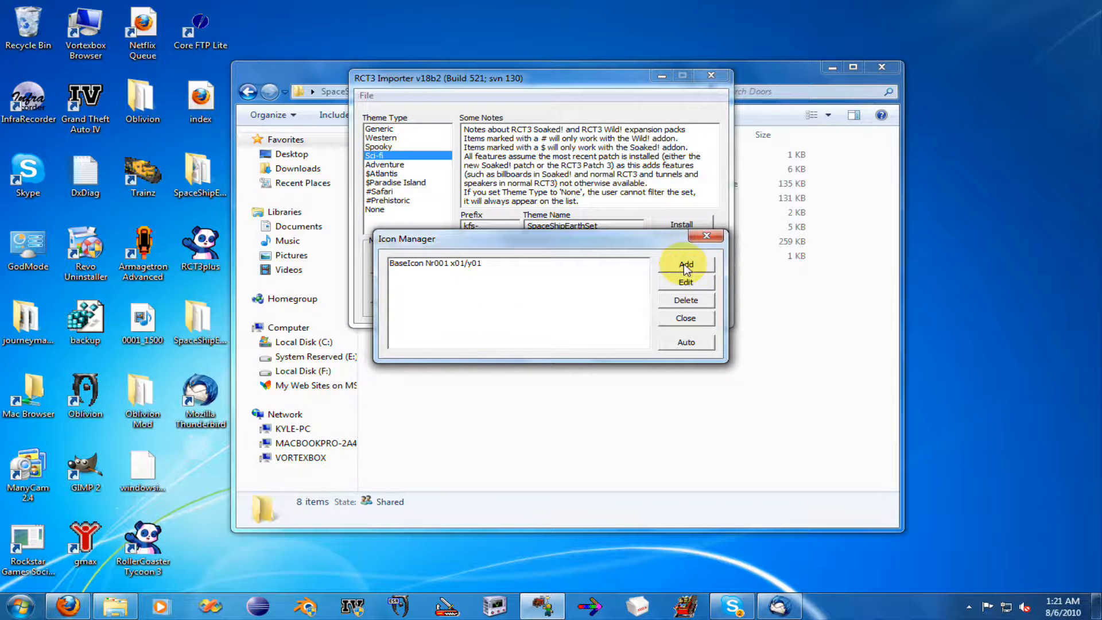
{"action": "left_click", "coordinate": [688, 344]}
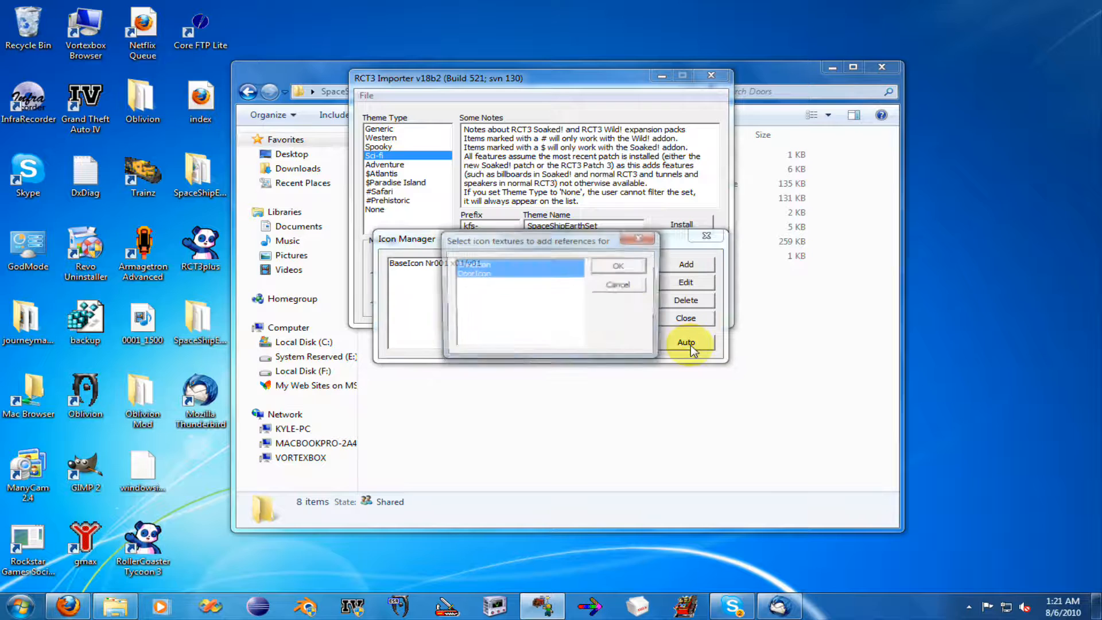
{"action": "left_click", "coordinate": [621, 267]}
{"action": "left_click", "coordinate": [545, 263]}
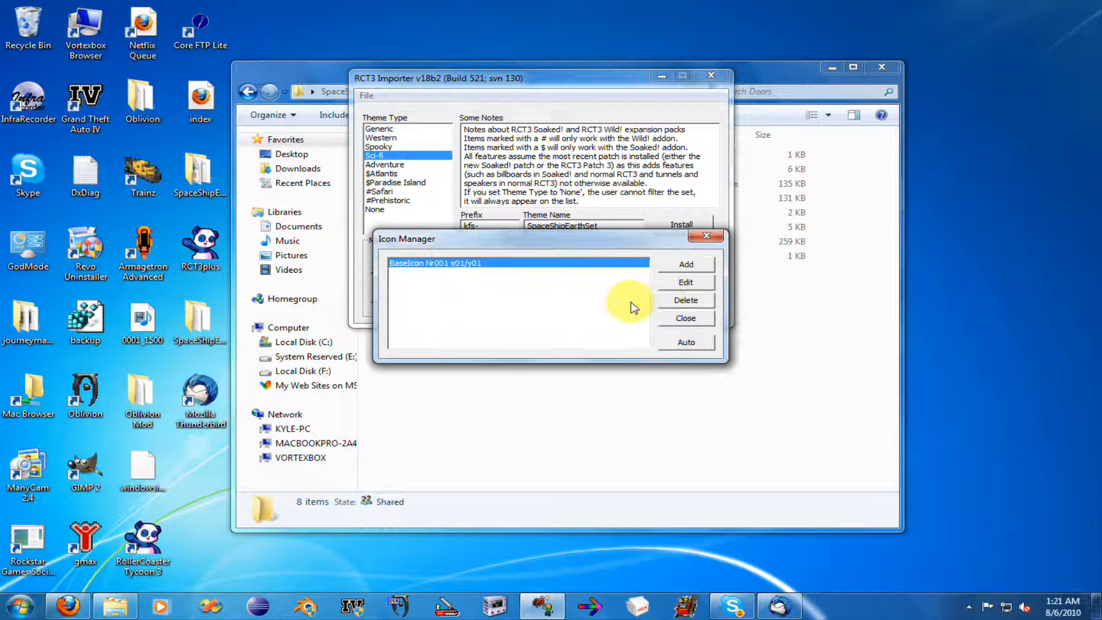
{"action": "left_click", "coordinate": [685, 299]}
{"action": "left_click", "coordinate": [553, 346]}
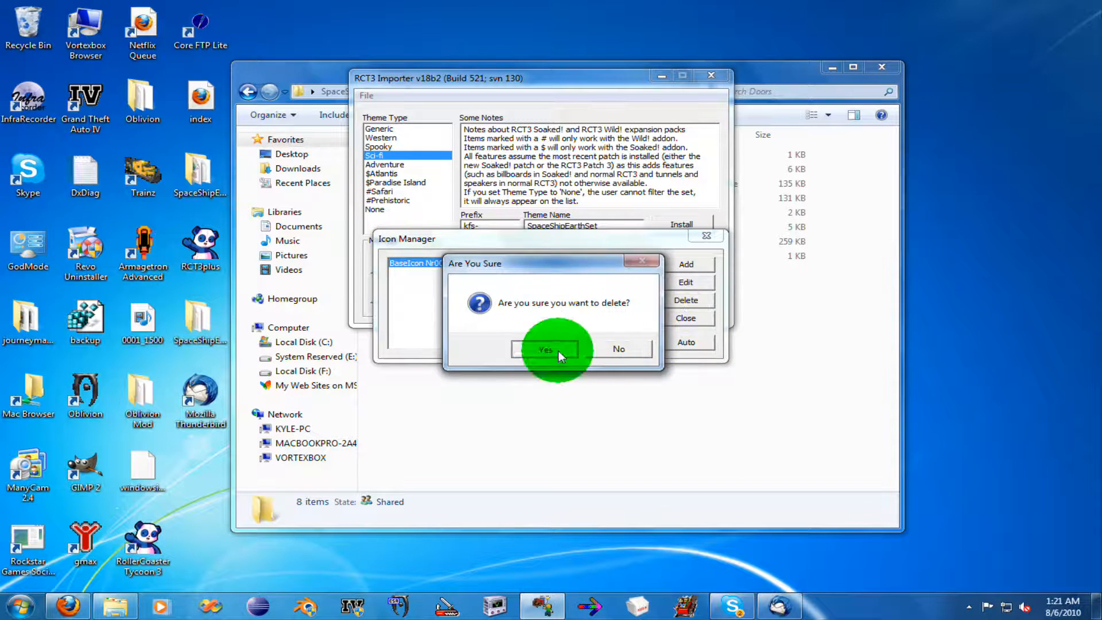
- Automatically generate icon references for the BaseIcon and DoorIcon textures, and open the text string manager
{"action": "left_click", "coordinate": [707, 339]}
{"action": "left_click", "coordinate": [619, 265]}
{"action": "left_click", "coordinate": [399, 274]}
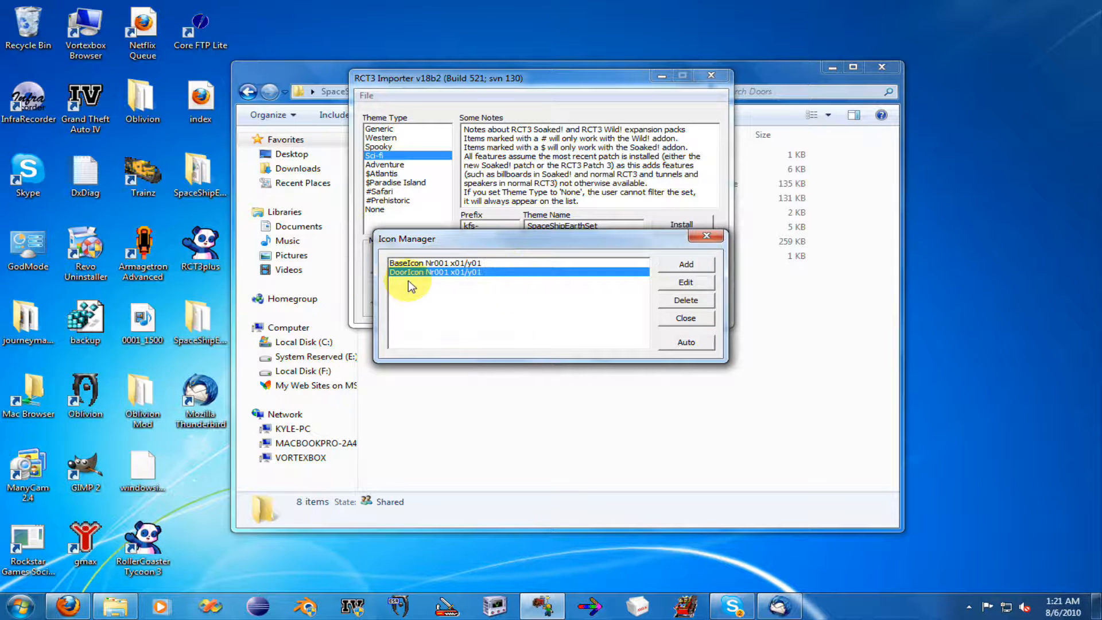
{"action": "left_click", "coordinate": [695, 322]}
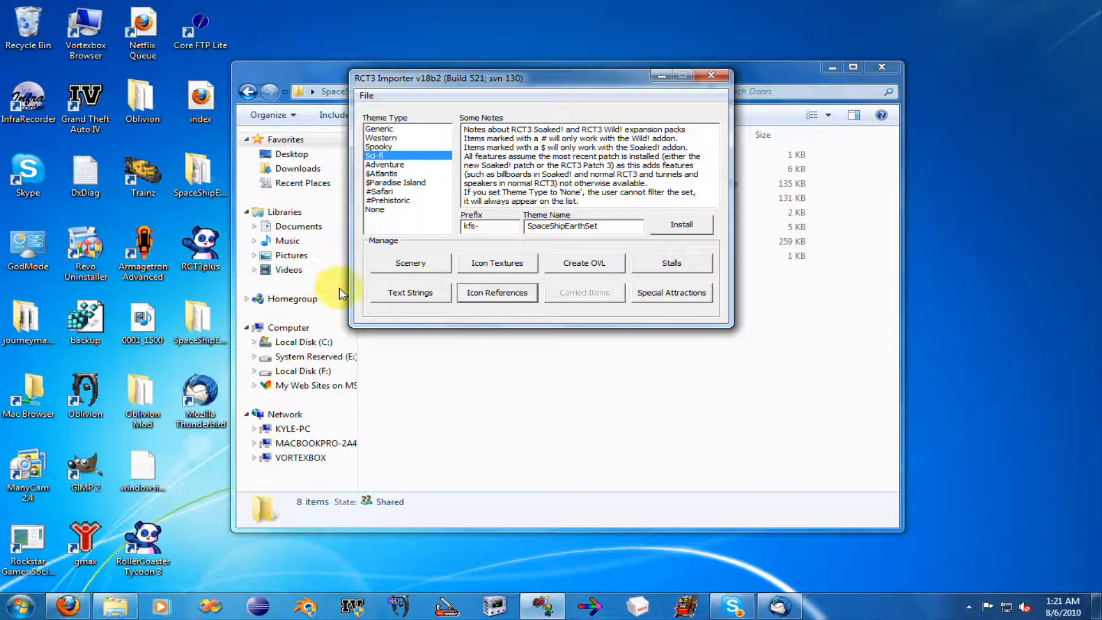
{"action": "left_click", "coordinate": [404, 290]}
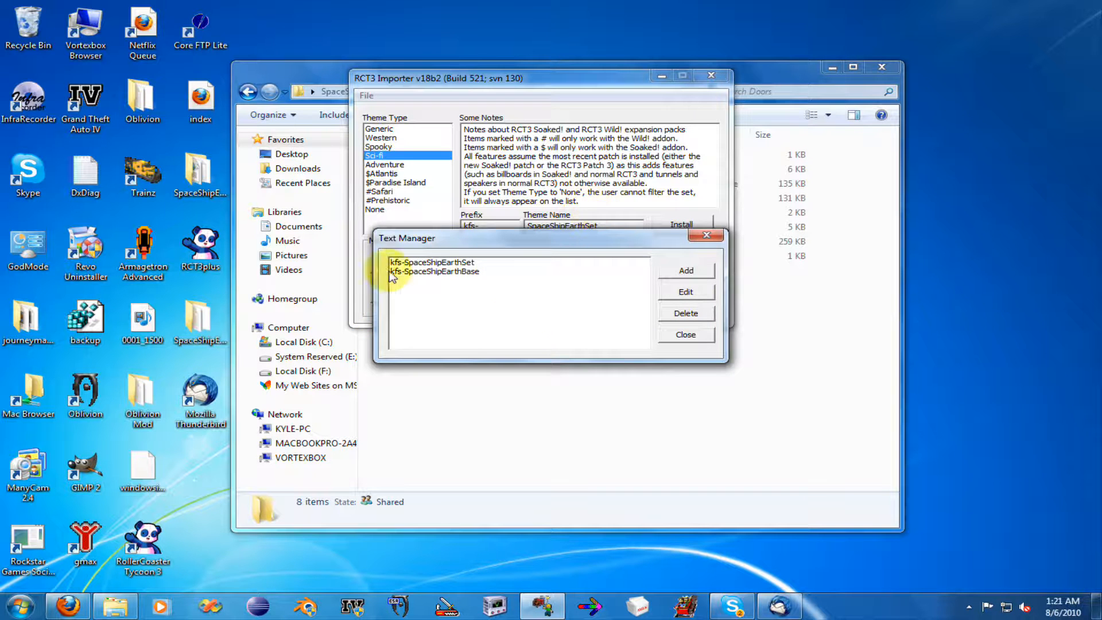
{"action": "left_click", "coordinate": [696, 270]}
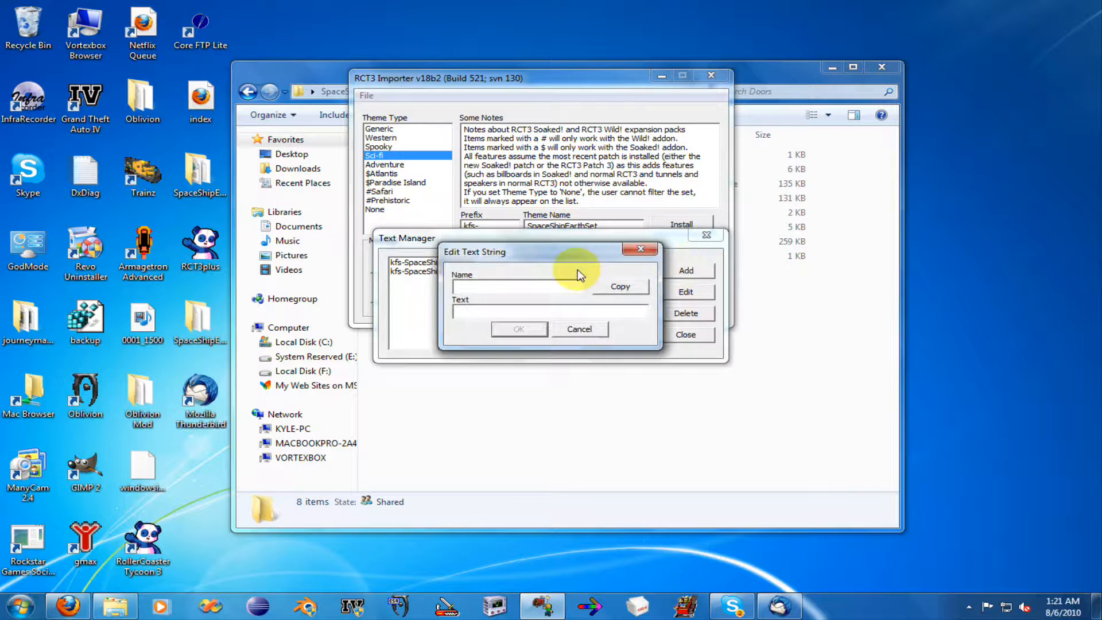
{"action": "left_click_drag", "start_coordinate": [608, 251], "coordinate": [835, 119]}
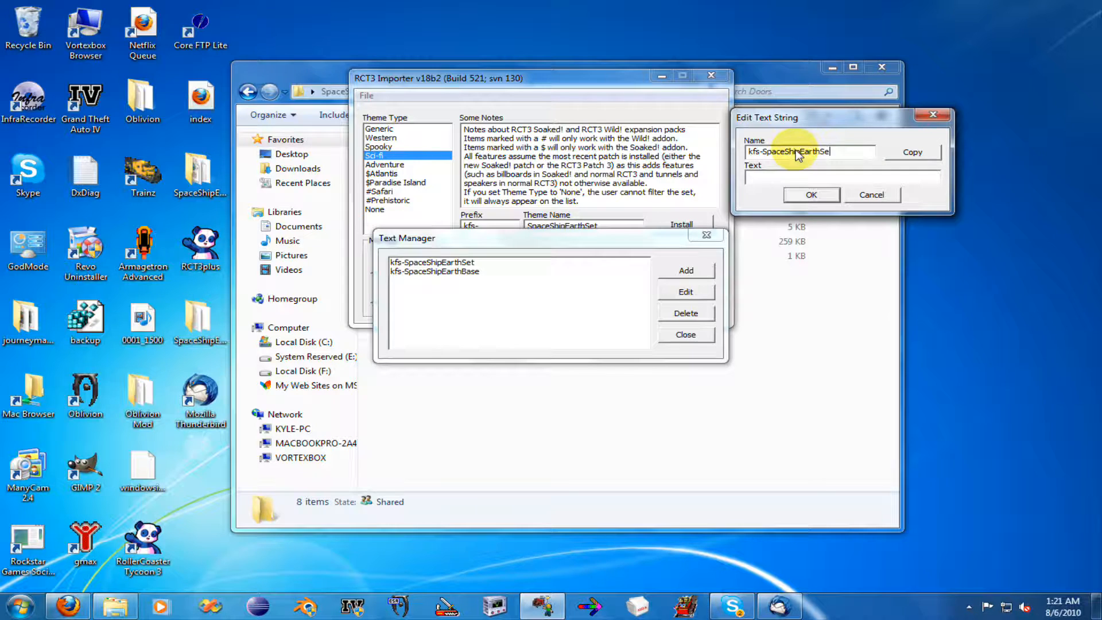
{"action": "type", "text": "t"}
{"action": "left_click", "coordinate": [912, 152]}
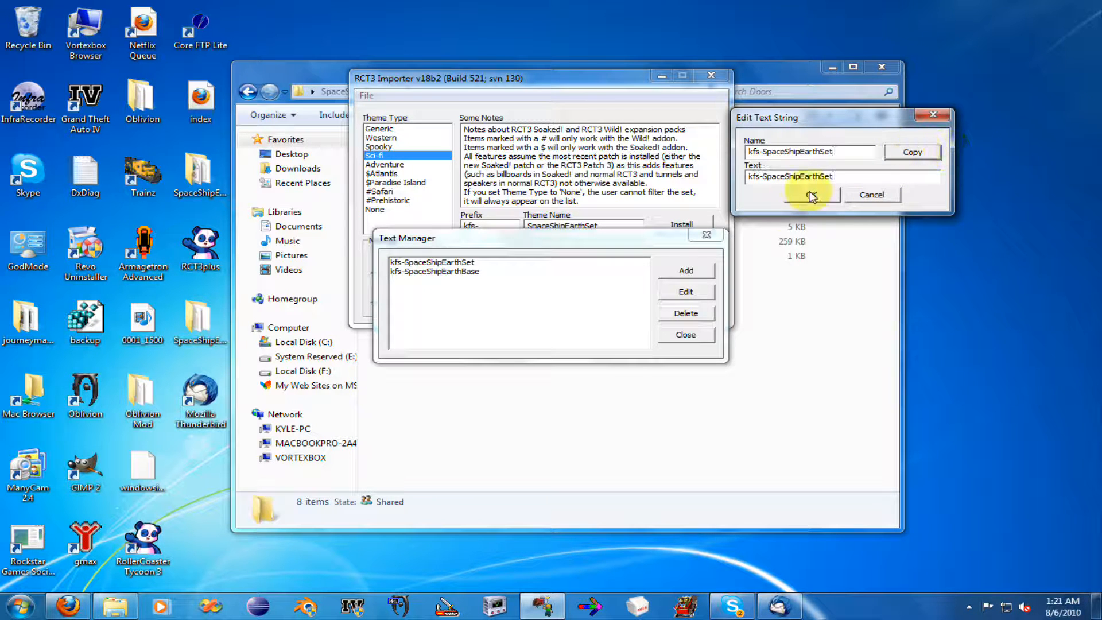
{"action": "left_click", "coordinate": [880, 194]}
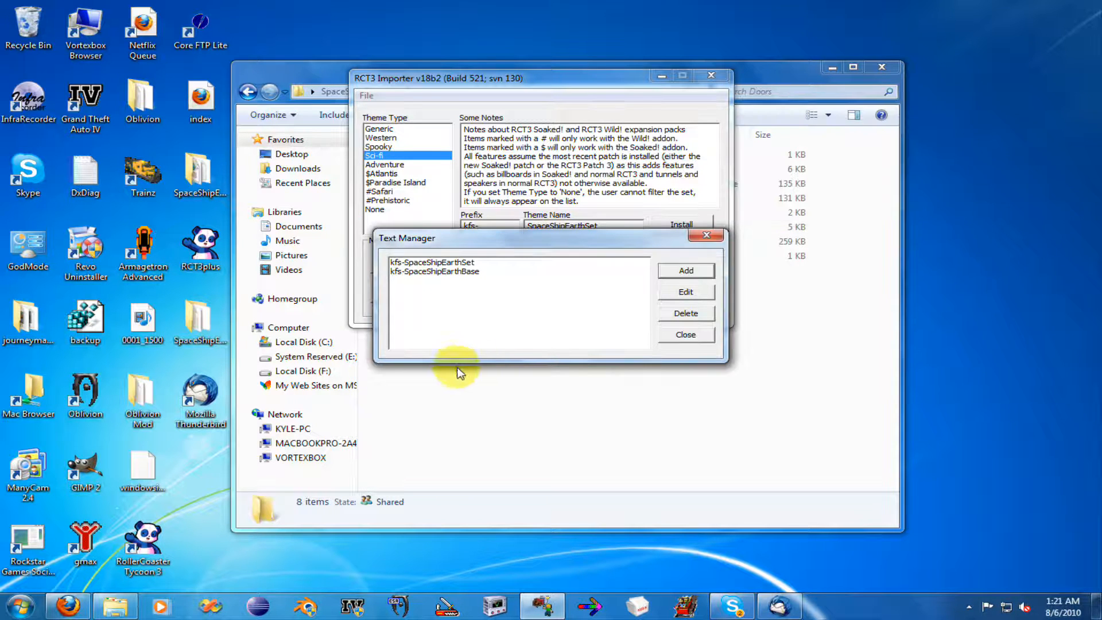
- Add a text string named kfs-SpaceShipEarthDoors with its name copied as the text
{"action": "left_click", "coordinate": [695, 271]}
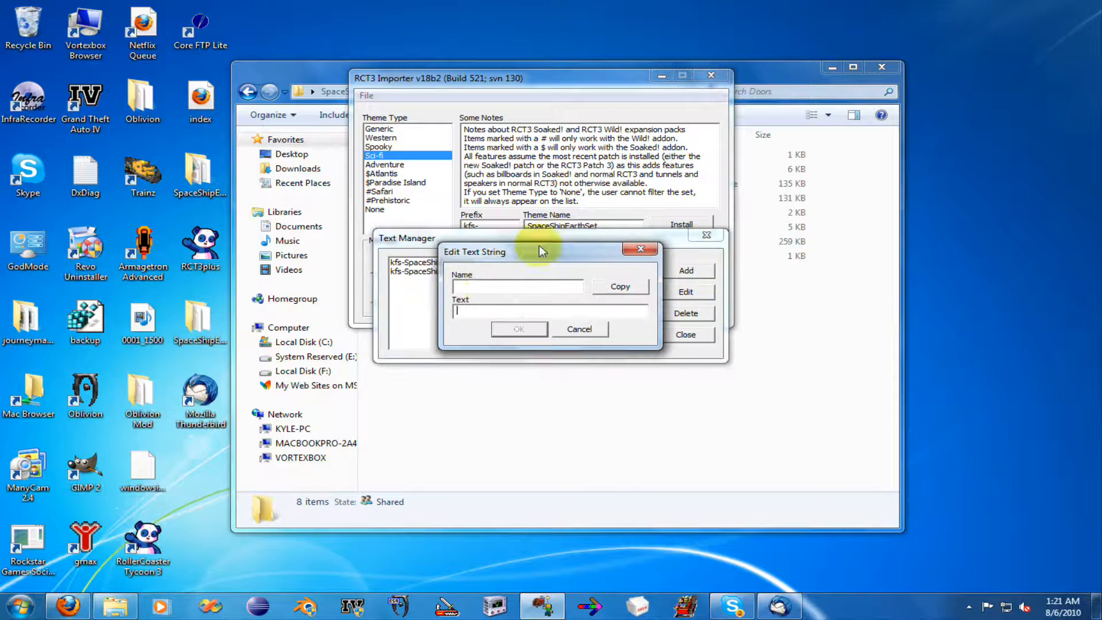
{"action": "left_click", "coordinate": [490, 288]}
{"action": "type", "text": "kfs"}
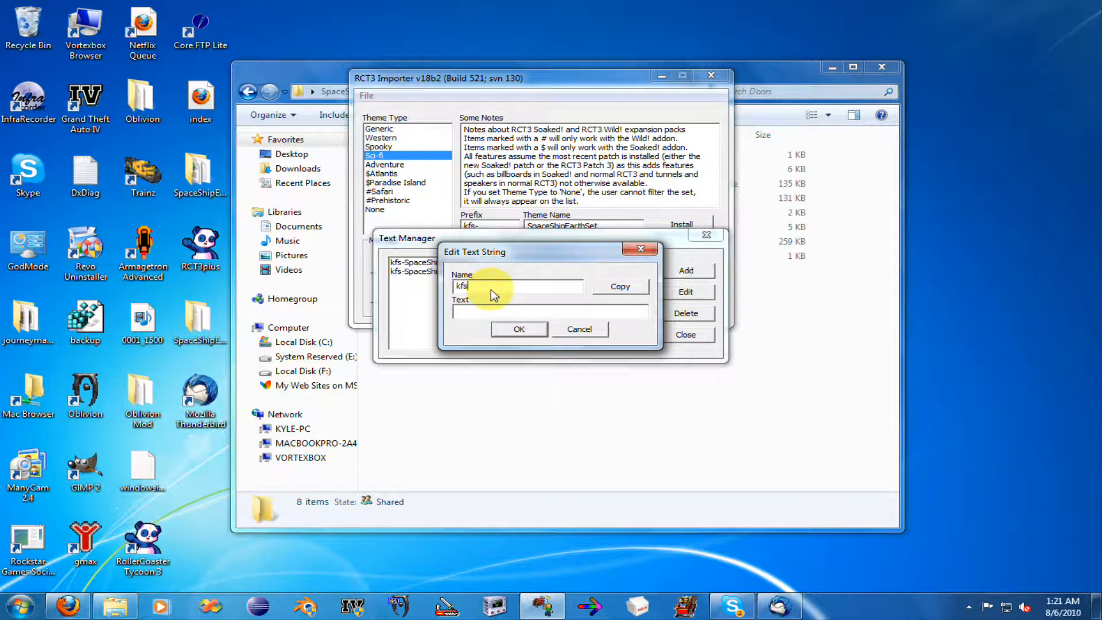
{"action": "type", "text": "-SpaceShipEarthDoors"}
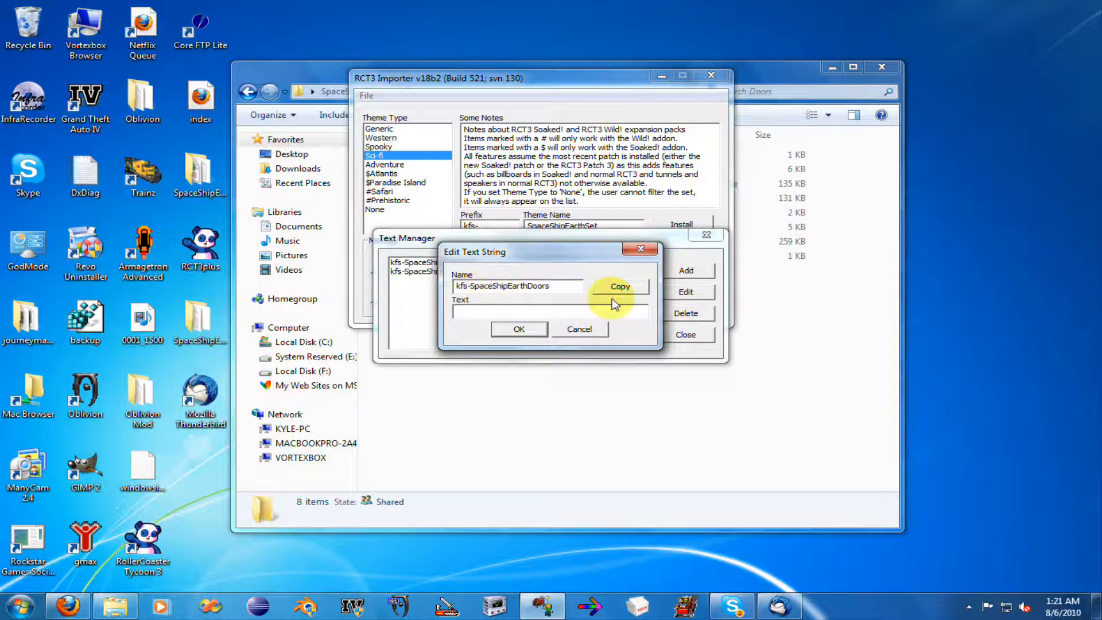
{"action": "left_click", "coordinate": [613, 287]}
{"action": "left_click", "coordinate": [519, 329]}
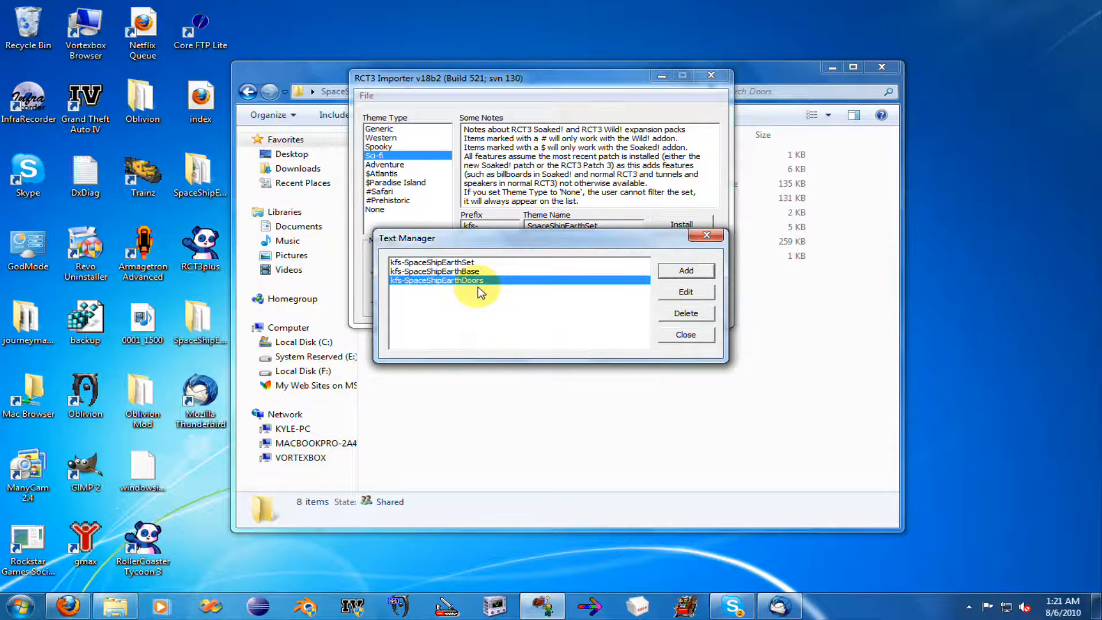
{"action": "left_click", "coordinate": [686, 334]}
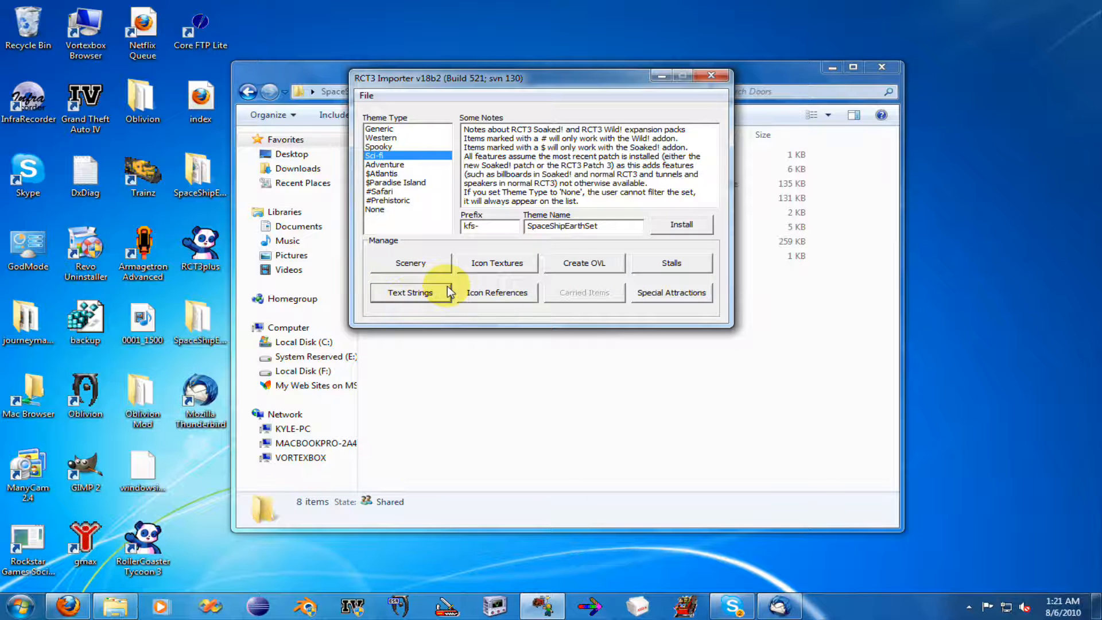
- Add a new scenery item that uses kfs-Doors.common.ovl and set its location within the theme to Doors
{"action": "left_click", "coordinate": [415, 263]}
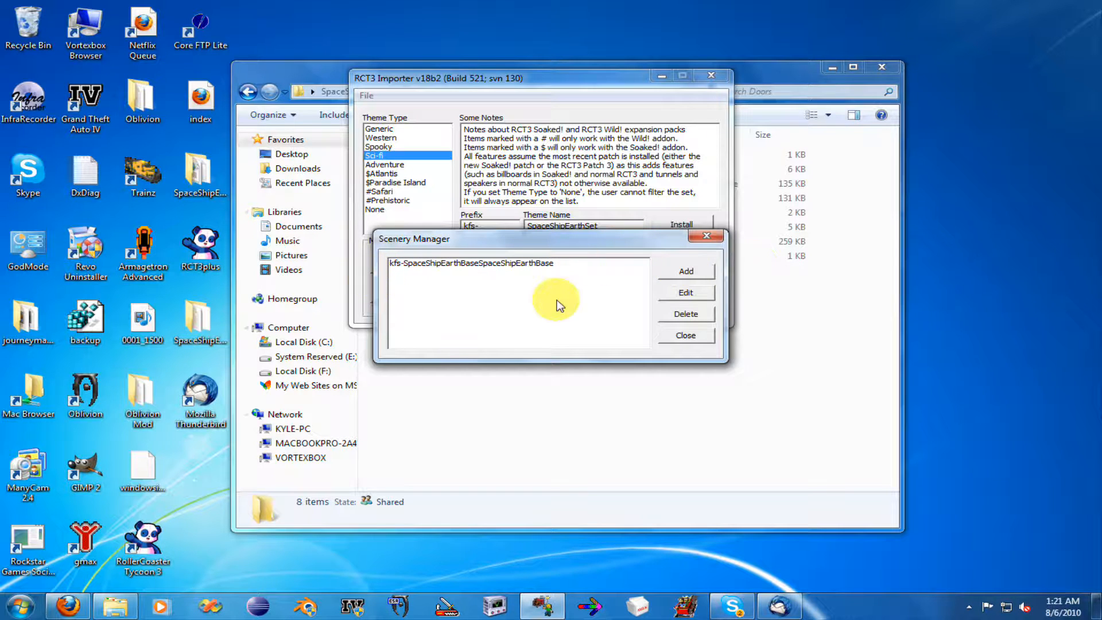
{"action": "left_click", "coordinate": [686, 272]}
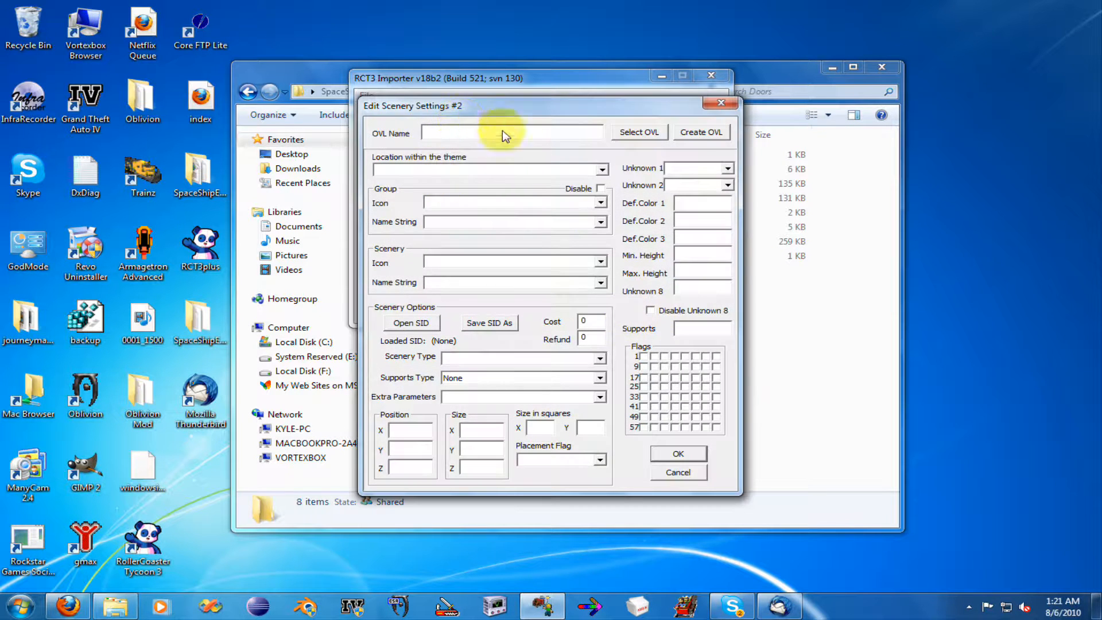
{"action": "left_click", "coordinate": [650, 133]}
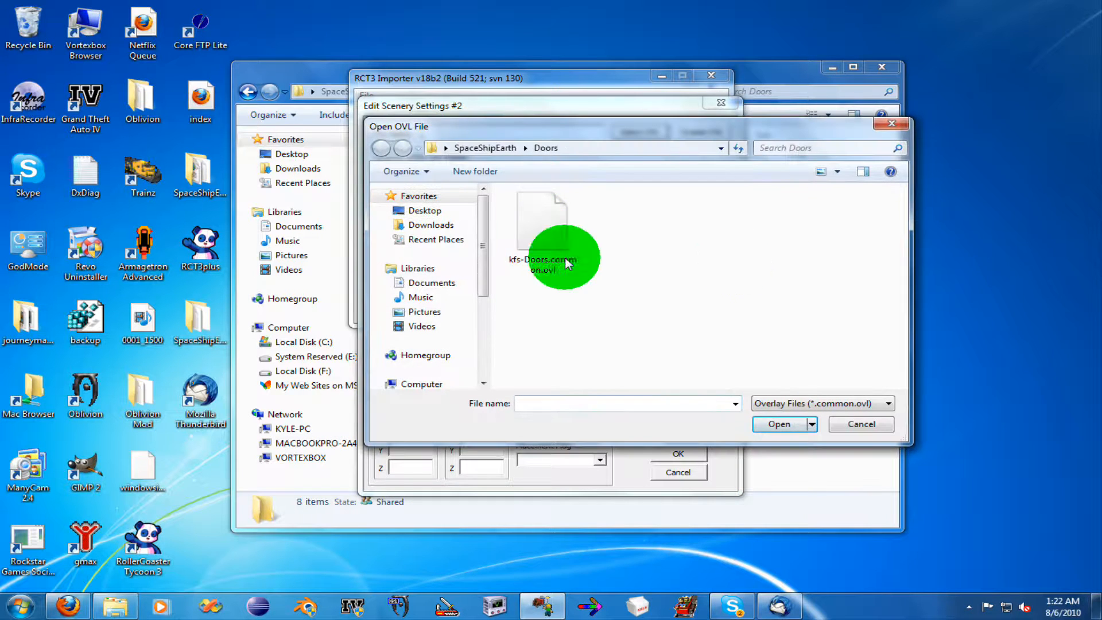
{"action": "left_click", "coordinate": [568, 262]}
{"action": "double_click", "coordinate": [559, 232]}
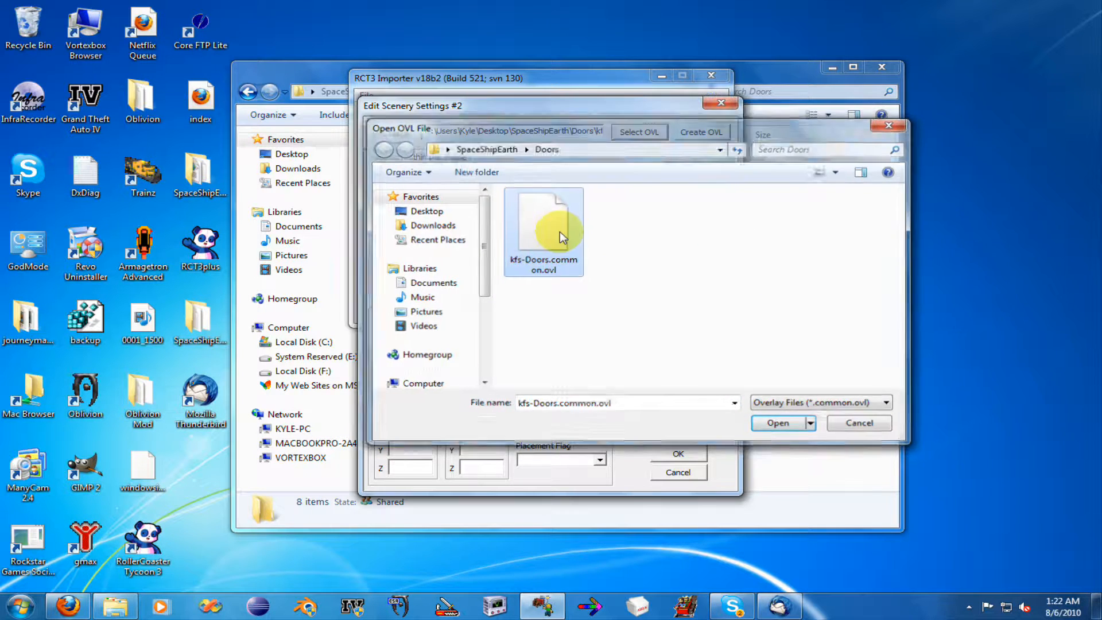
{"action": "left_click", "coordinate": [518, 170]}
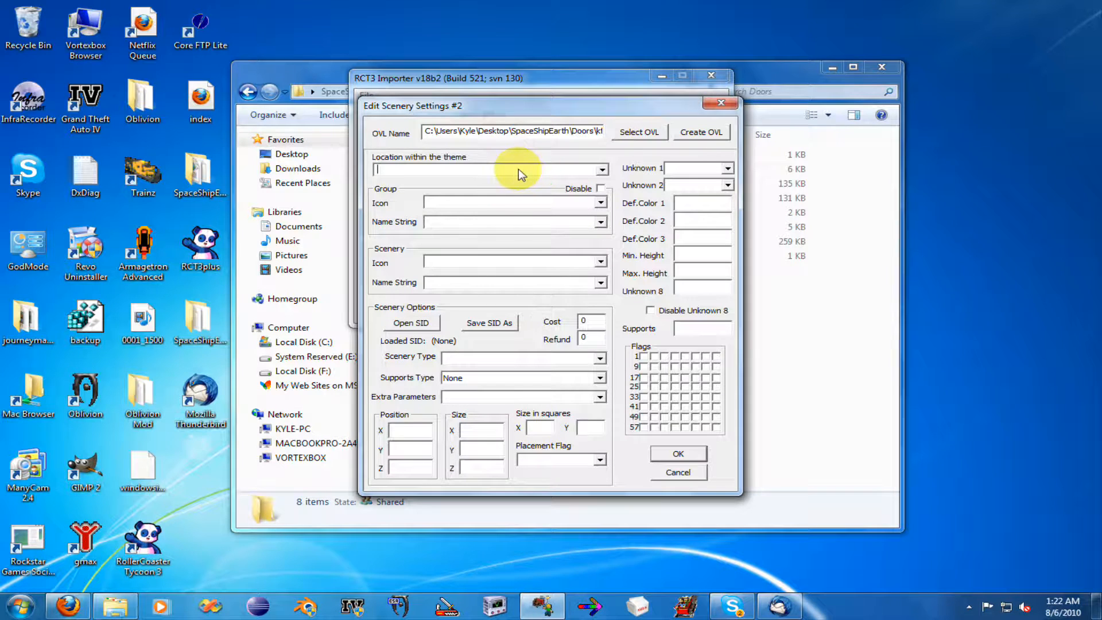
{"action": "type", "text": "Doors"}
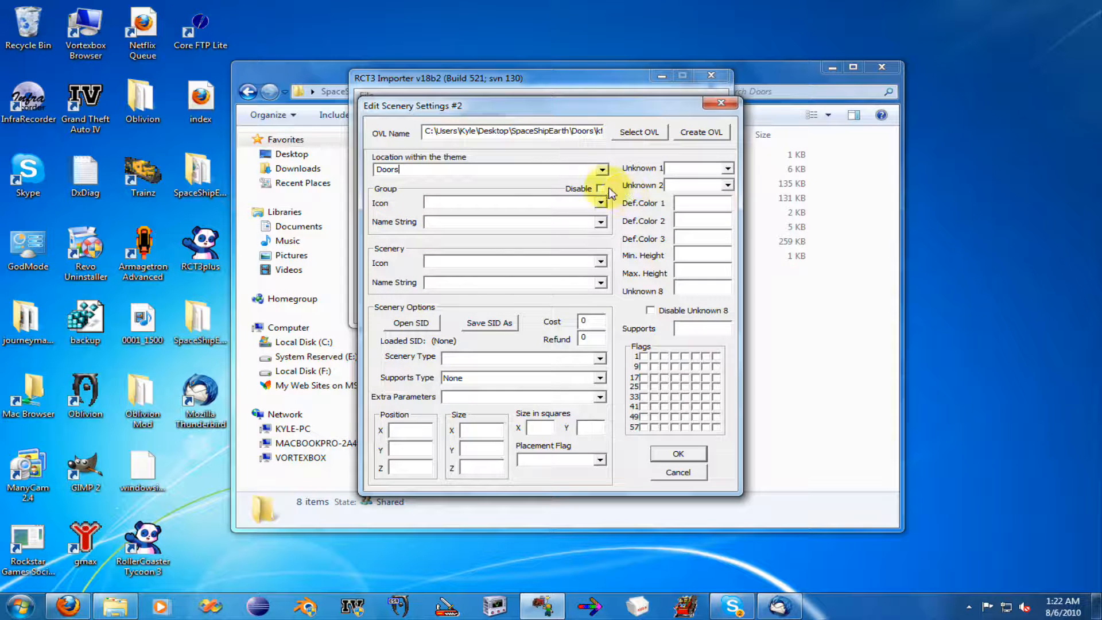
- Set the item's group icon to BaseIcon Nr001 x01/y01 and its group name string to kfs-SpaceShipEarthSet
{"action": "left_click", "coordinate": [600, 203]}
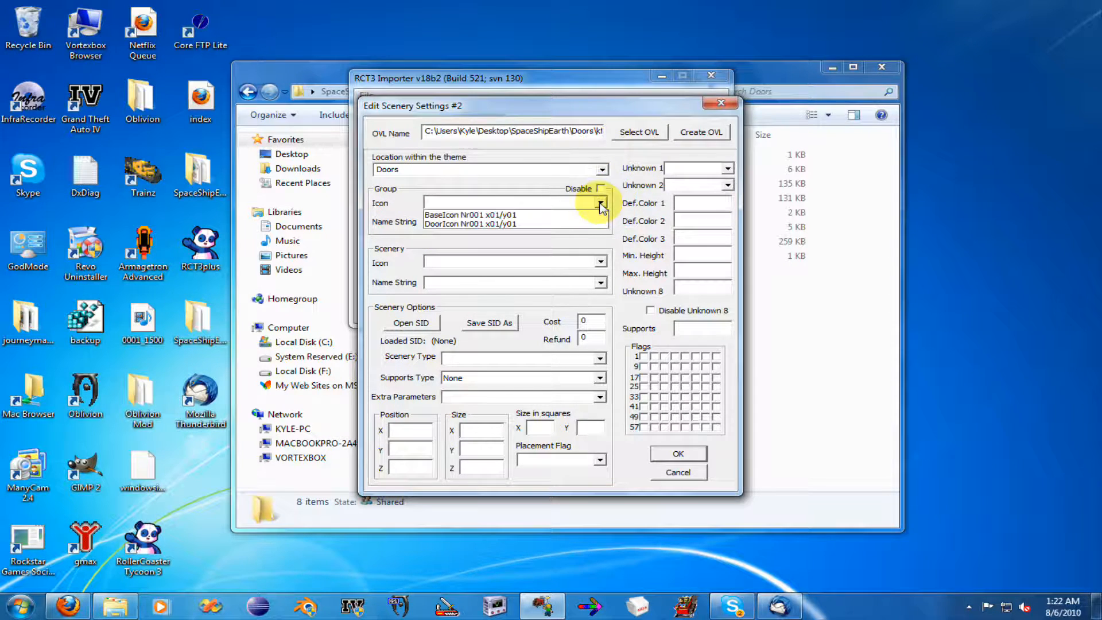
{"action": "left_click", "coordinate": [479, 214]}
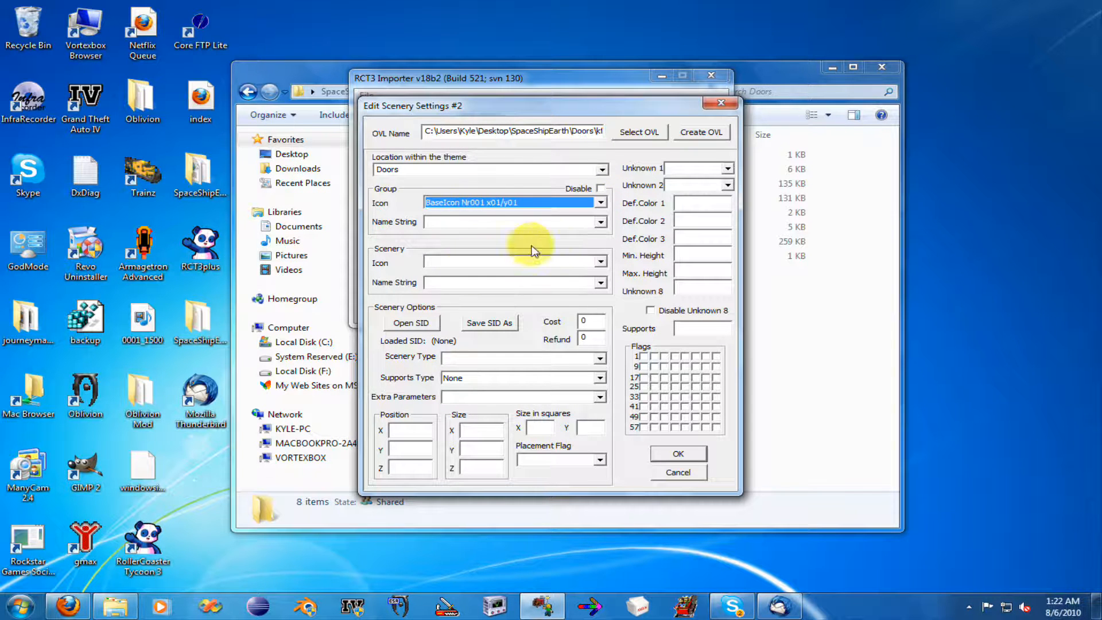
{"action": "left_click", "coordinate": [566, 224]}
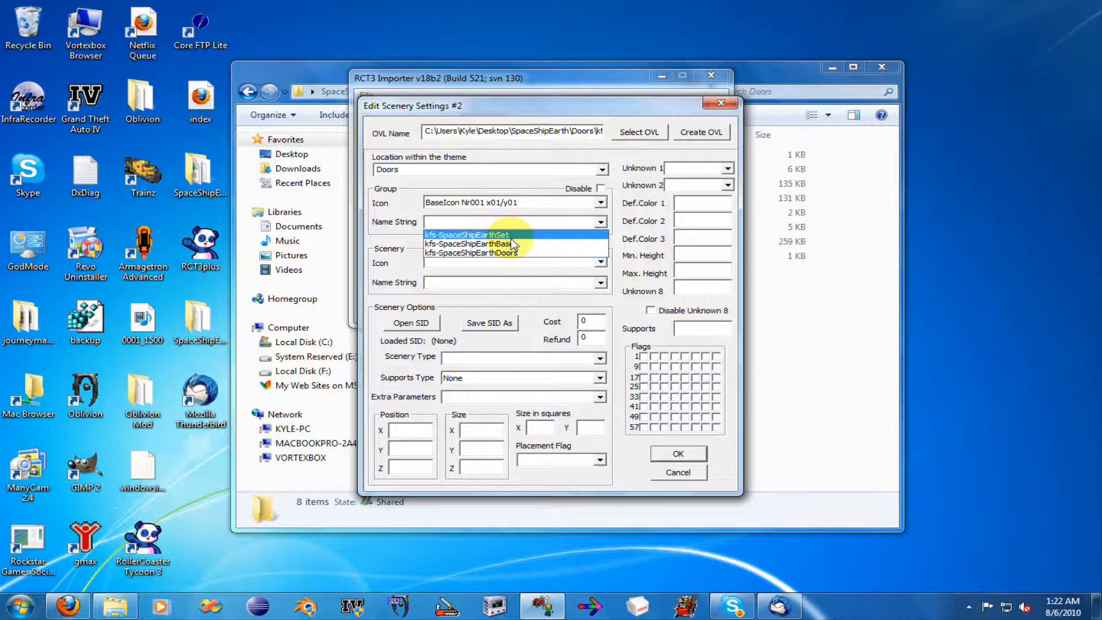
{"action": "left_click", "coordinate": [506, 236]}
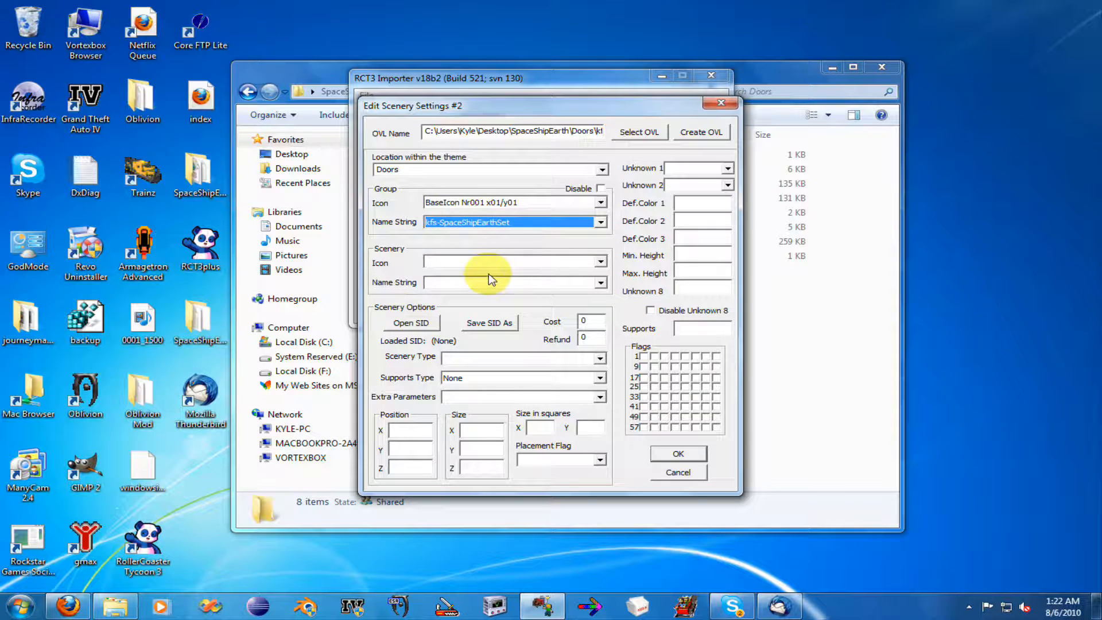
- Set the item's scenery icon to DoorIcon Nr001 x01/y01 and its scenery name string to kfs-SpaceShipEarthDoors
{"action": "left_click", "coordinate": [500, 264]}
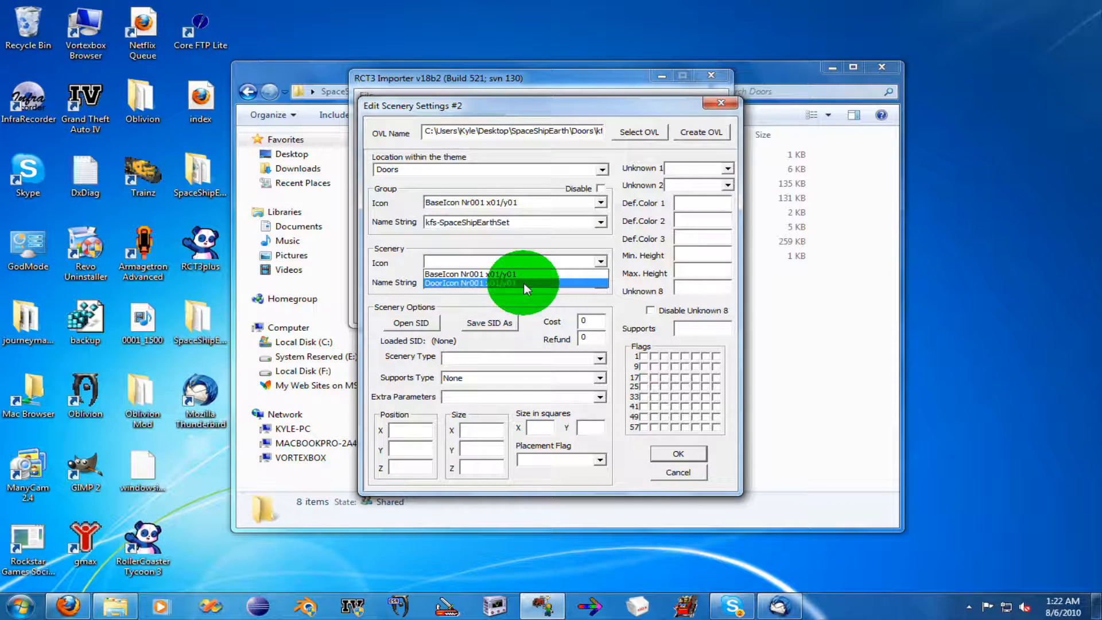
{"action": "left_click", "coordinate": [523, 283]}
{"action": "left_click", "coordinate": [505, 283]}
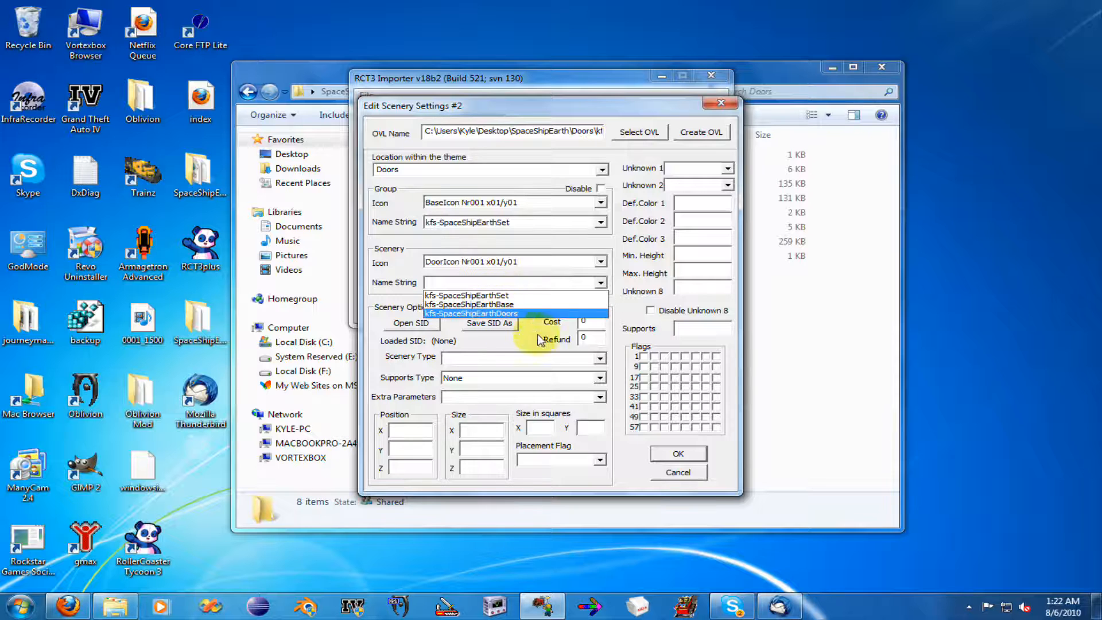
{"action": "left_click", "coordinate": [542, 313]}
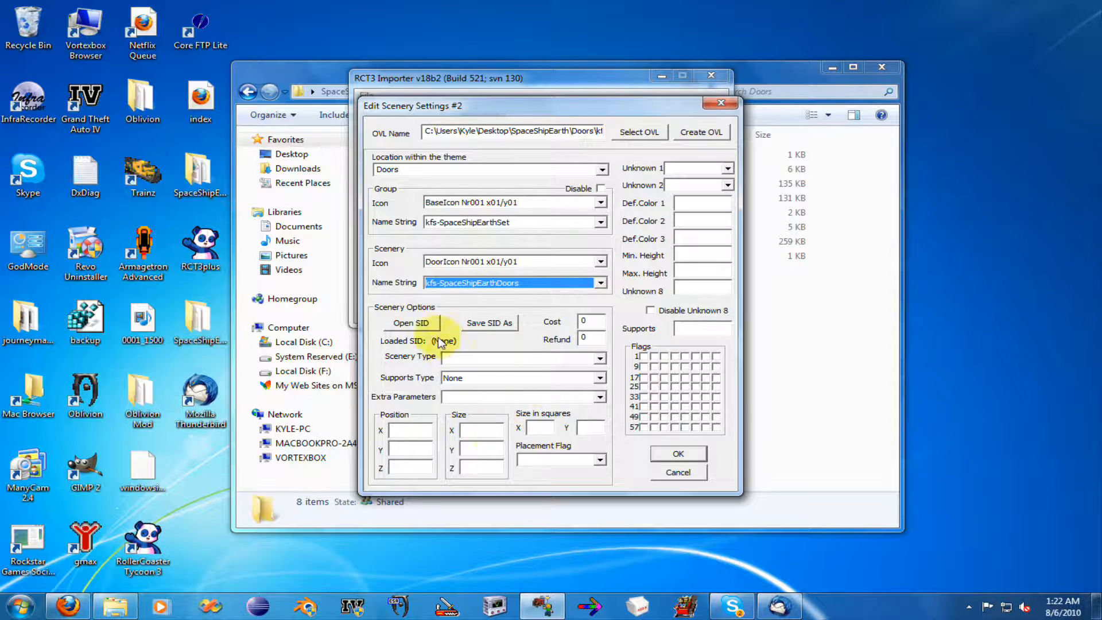
- Set the door scenery's cost to 200 and its refund to 100
{"action": "double_click", "coordinate": [588, 322]}
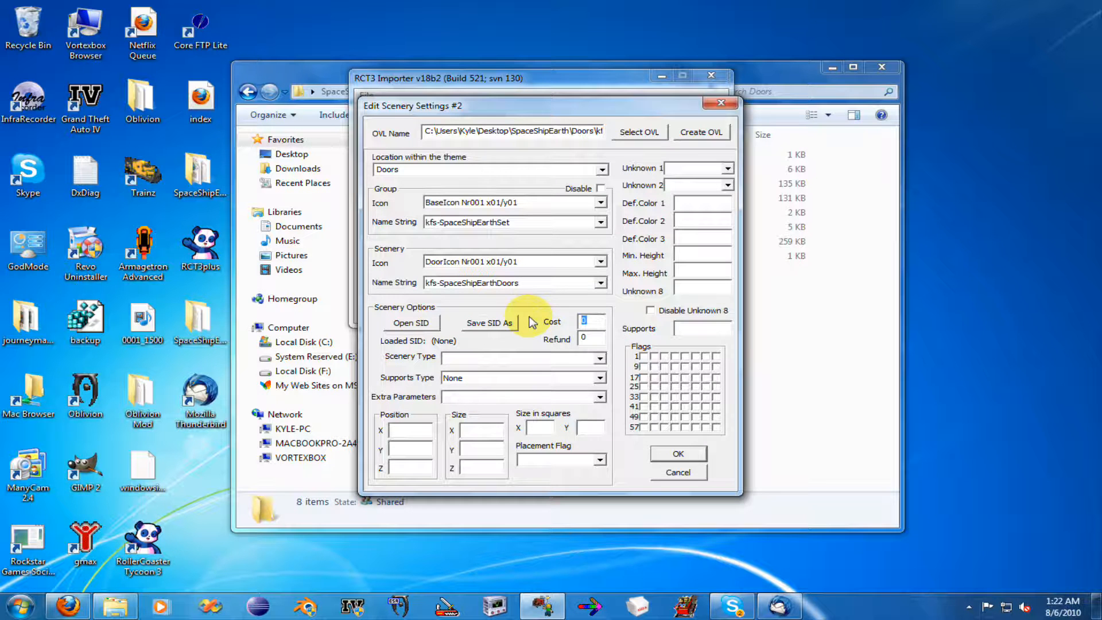
{"action": "type", "text": "200"}
{"action": "key", "text": "Tab"}
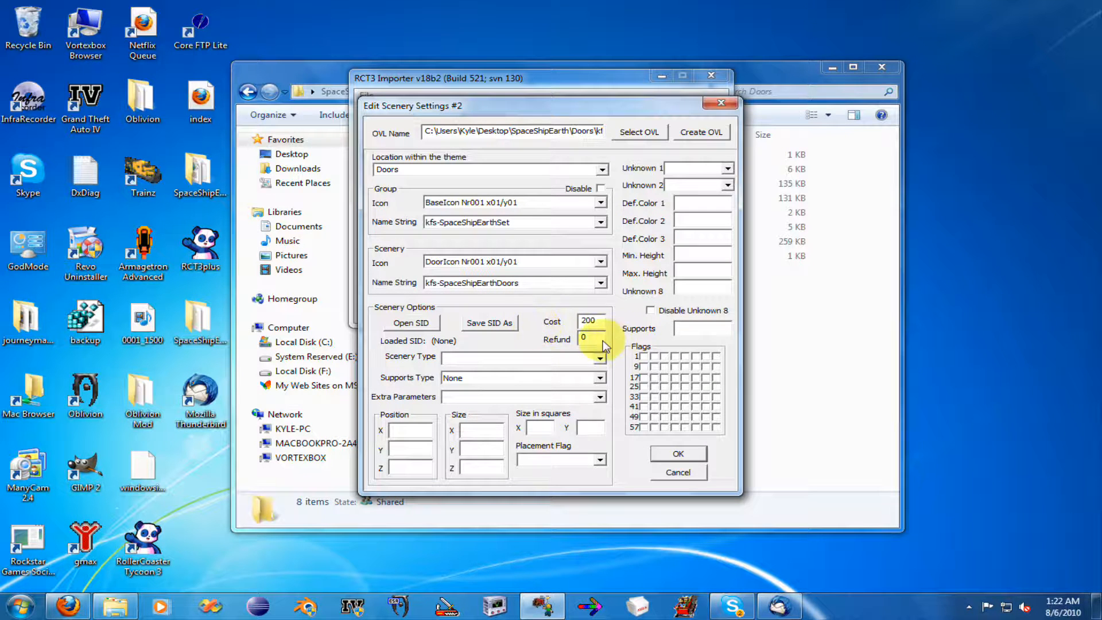
{"action": "type", "text": "100"}
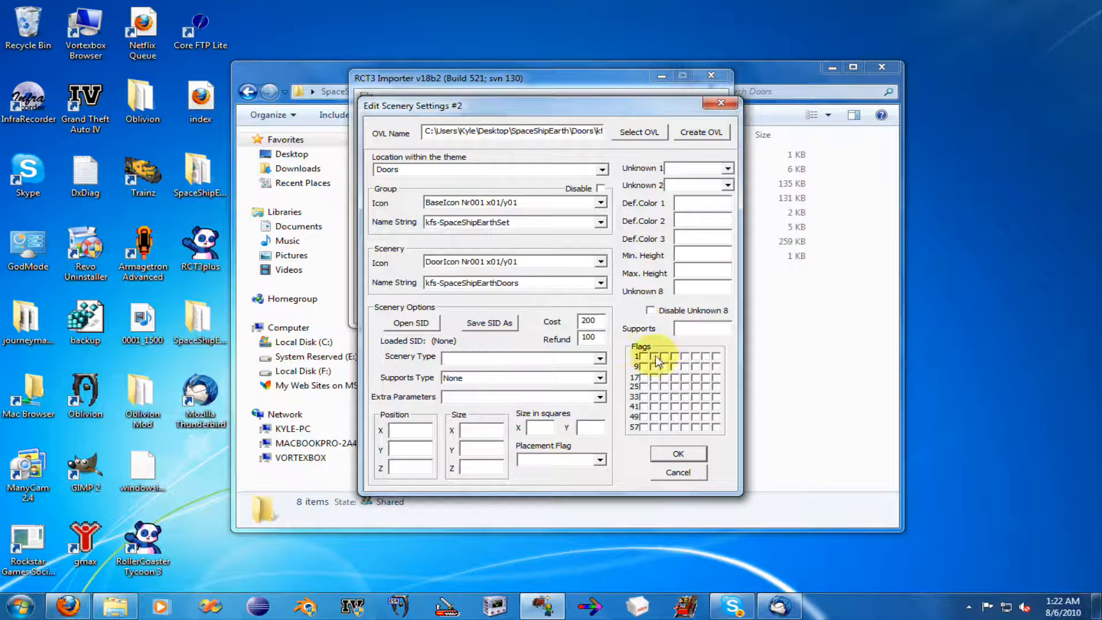
- Set the scenery type to Small Scenery and the extra parameters to None
{"action": "left_click", "coordinate": [496, 354]}
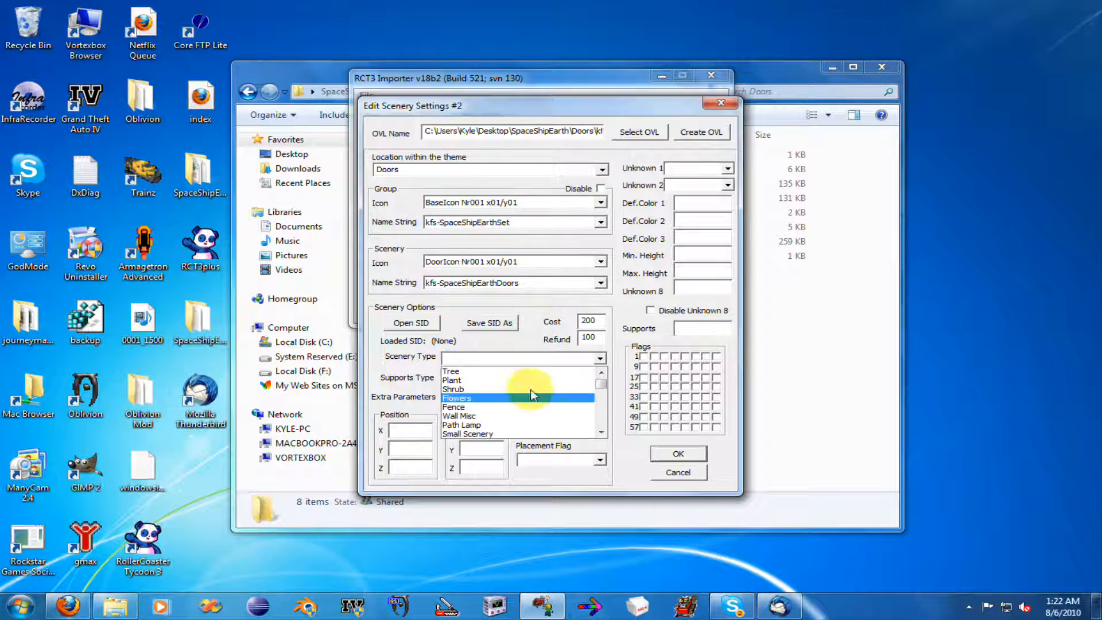
{"action": "scroll", "coordinate": [512, 379], "scroll_direction": "down", "scroll_amount": 2}
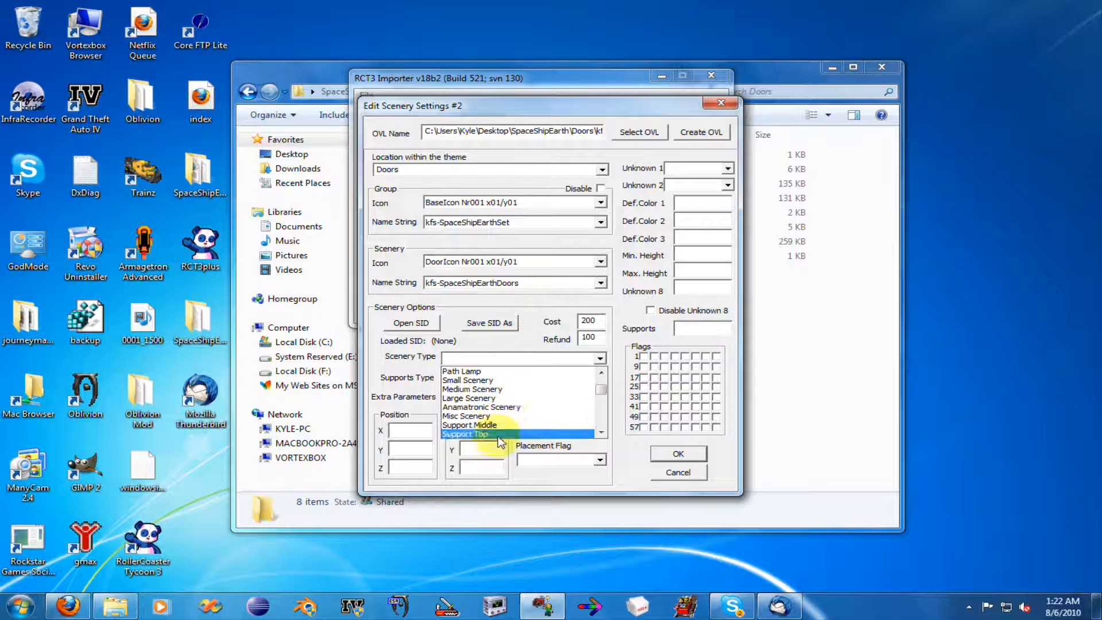
{"action": "left_click", "coordinate": [504, 380]}
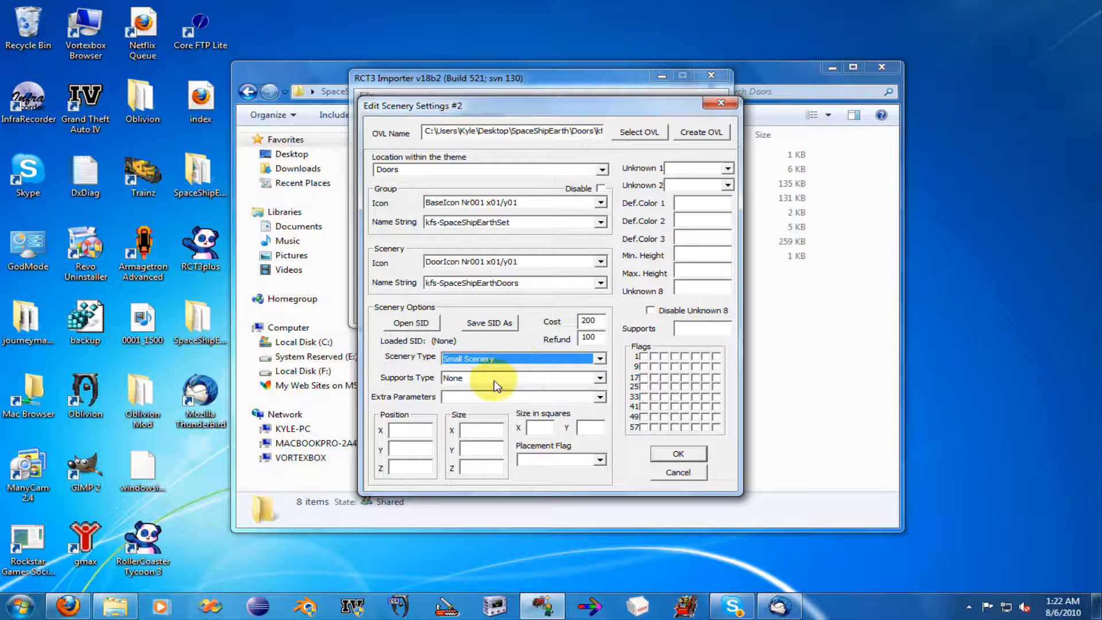
{"action": "left_click", "coordinate": [477, 396]}
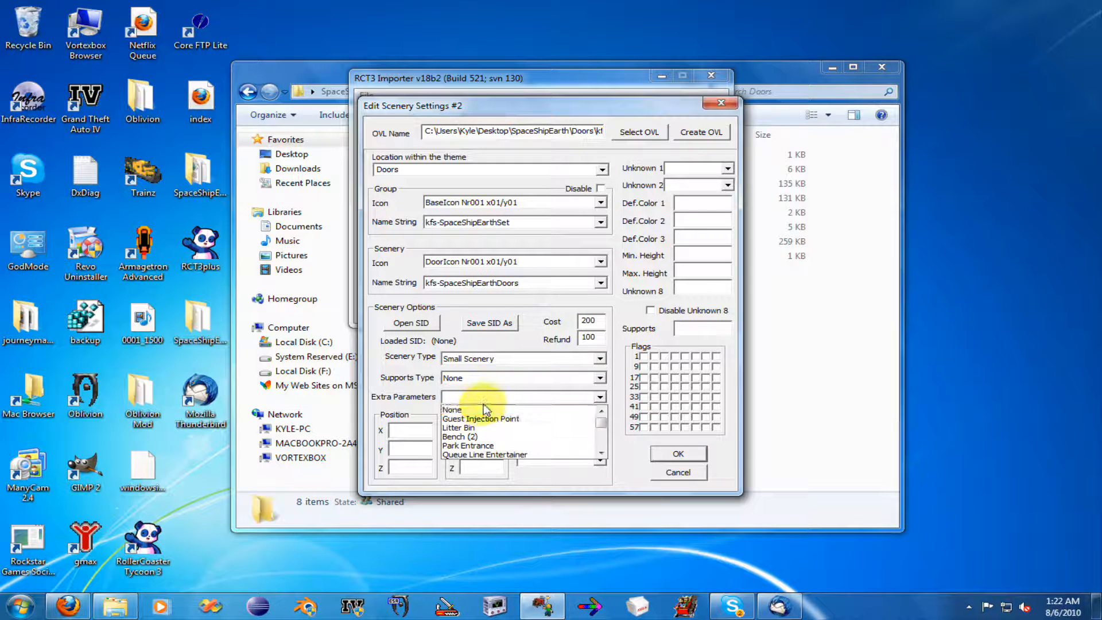
{"action": "left_click", "coordinate": [476, 409]}
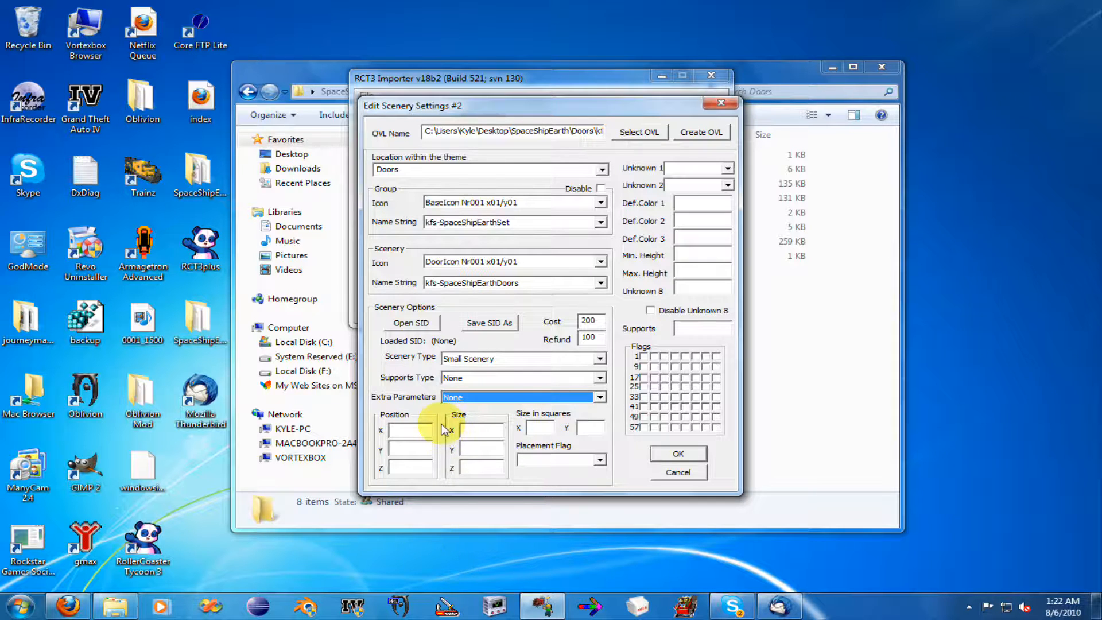
- Set the door's position to 0 on X, Y and Z, and its size to X 1, Y 1 and Z 3
{"action": "left_click", "coordinate": [413, 431]}
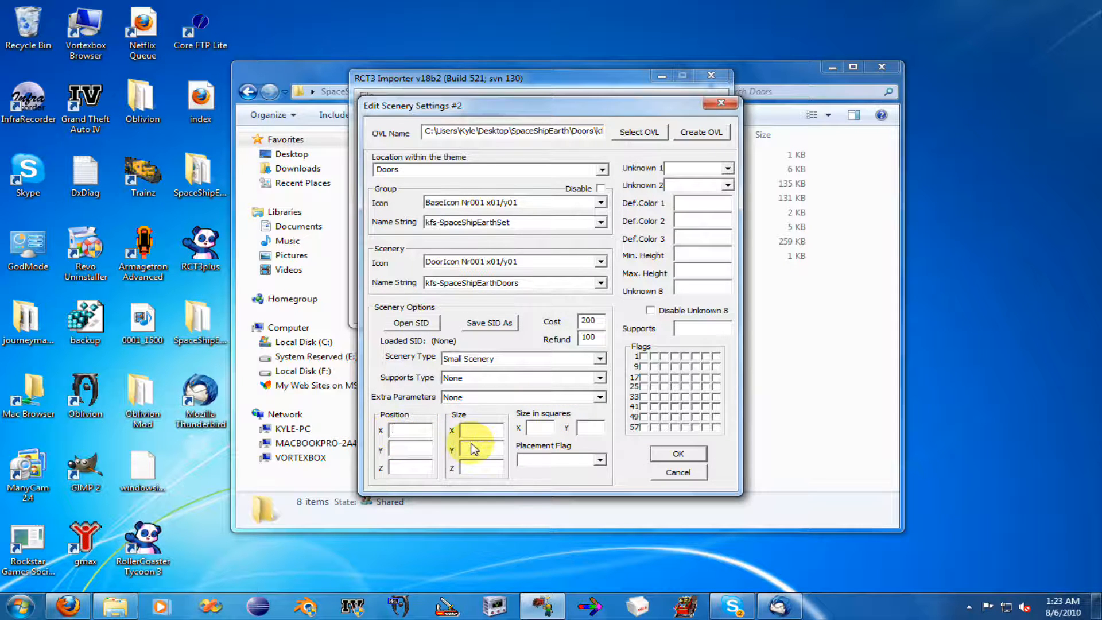
{"action": "type", "text": "0"}
{"action": "key", "text": "Tab"}
{"action": "type", "text": "0"}
{"action": "key", "text": "Tab"}
{"action": "type", "text": "0"}
{"action": "left_click", "coordinate": [484, 437]}
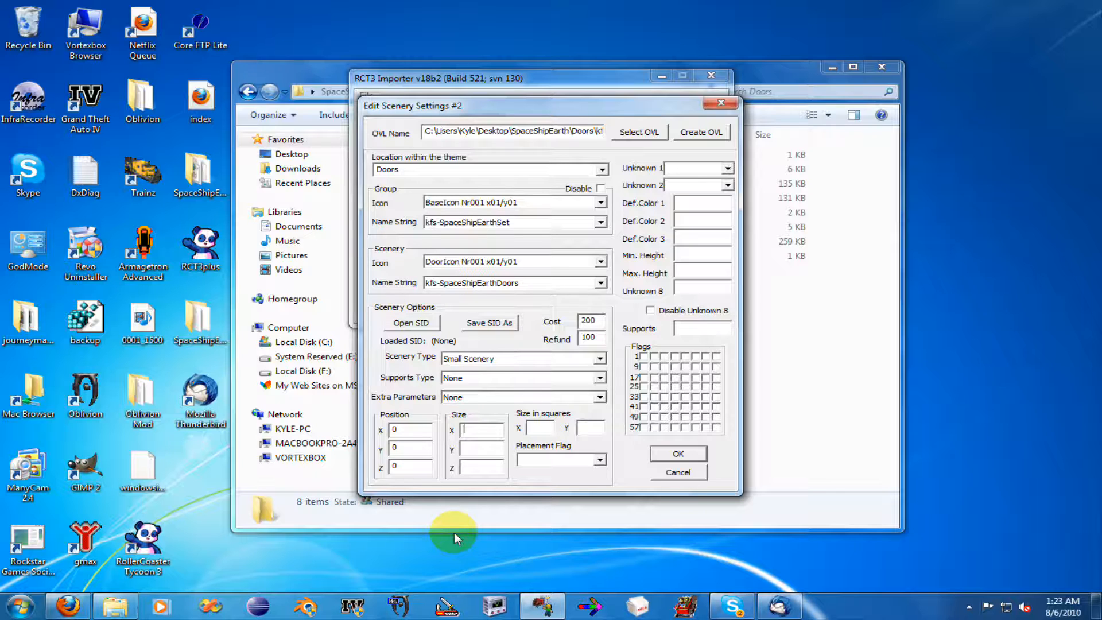
{"action": "type", "text": "1"}
{"action": "key", "text": "Tab"}
{"action": "type", "text": "1"}
{"action": "type", "text": "3"}
- Set the size in squares to 1 by 1 and the placement flag to Full Tile
{"action": "left_click", "coordinate": [549, 431]}
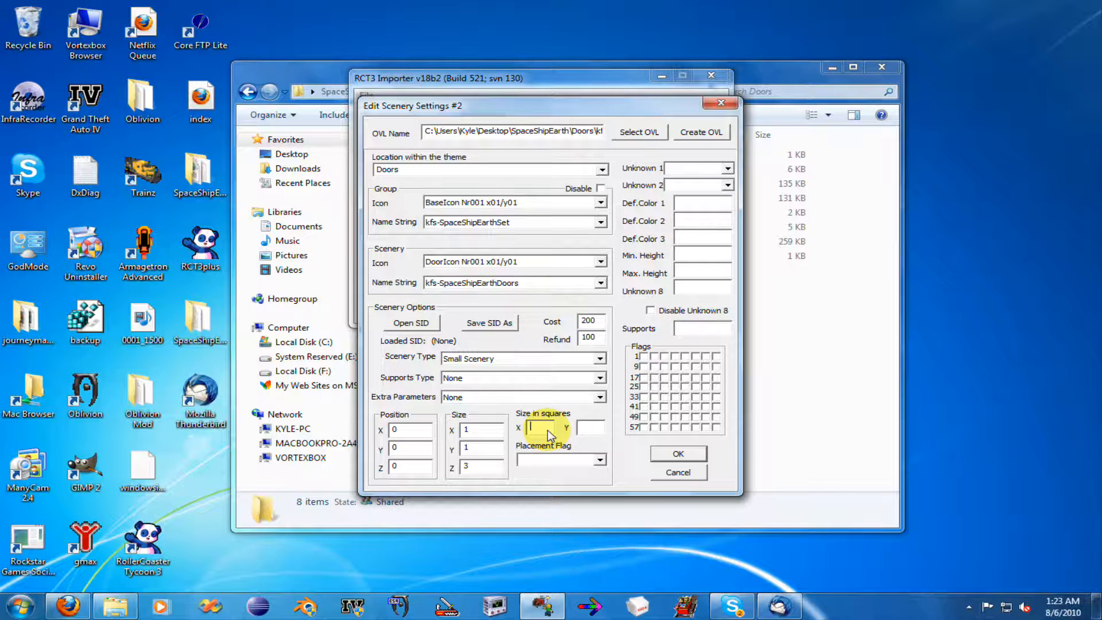
{"action": "type", "text": "1"}
{"action": "left_click", "coordinate": [583, 459]}
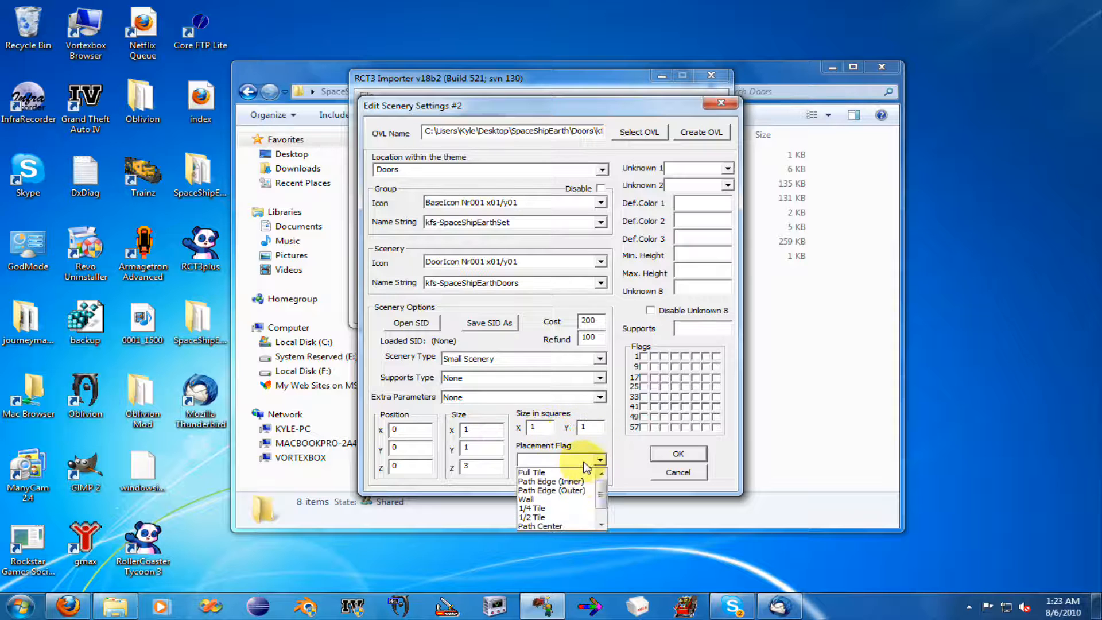
{"action": "left_click", "coordinate": [585, 470]}
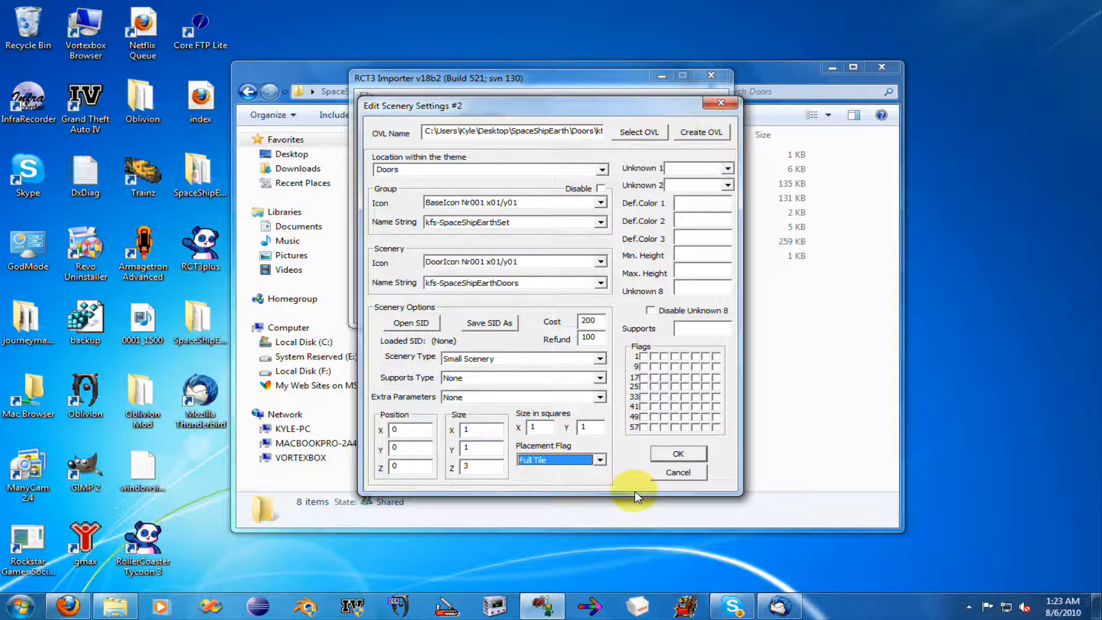
- Set Unknown 1 and 2 to 0 (unknown 1), set the default colors, heights, Unknown 8 and supports to 0, and confirm the scenery item
{"action": "left_click", "coordinate": [694, 169]}
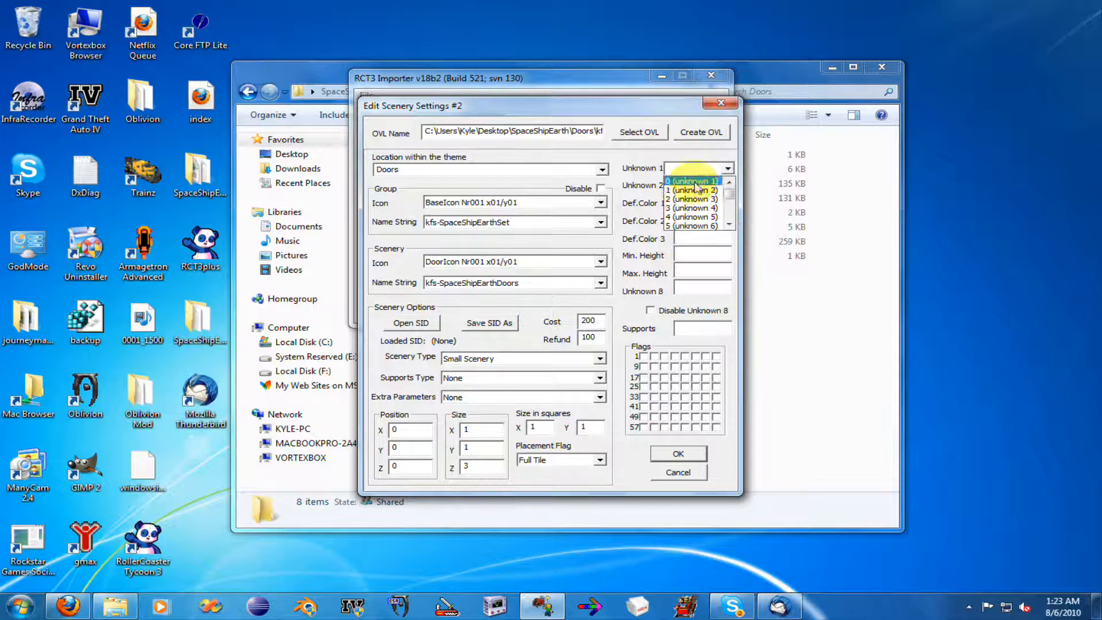
{"action": "left_click", "coordinate": [691, 177]}
{"action": "left_click", "coordinate": [694, 185]}
{"action": "left_click", "coordinate": [695, 197]}
{"action": "left_click", "coordinate": [699, 204]}
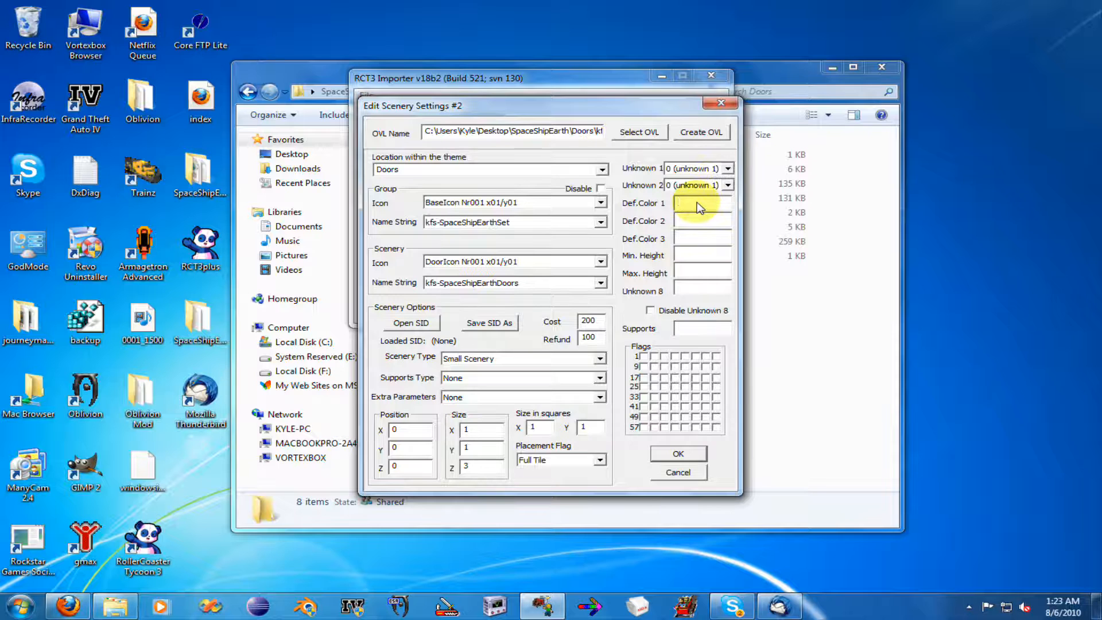
{"action": "type", "text": "0\t0\t0\t0\t0\t0"}
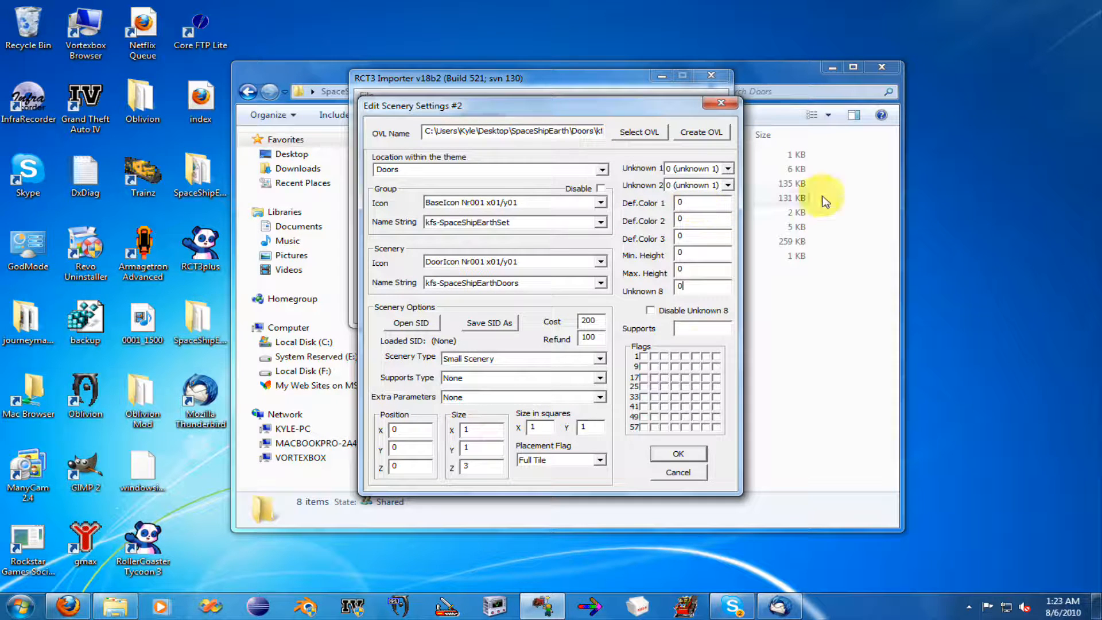
{"action": "left_click", "coordinate": [700, 328]}
{"action": "type", "text": "0"}
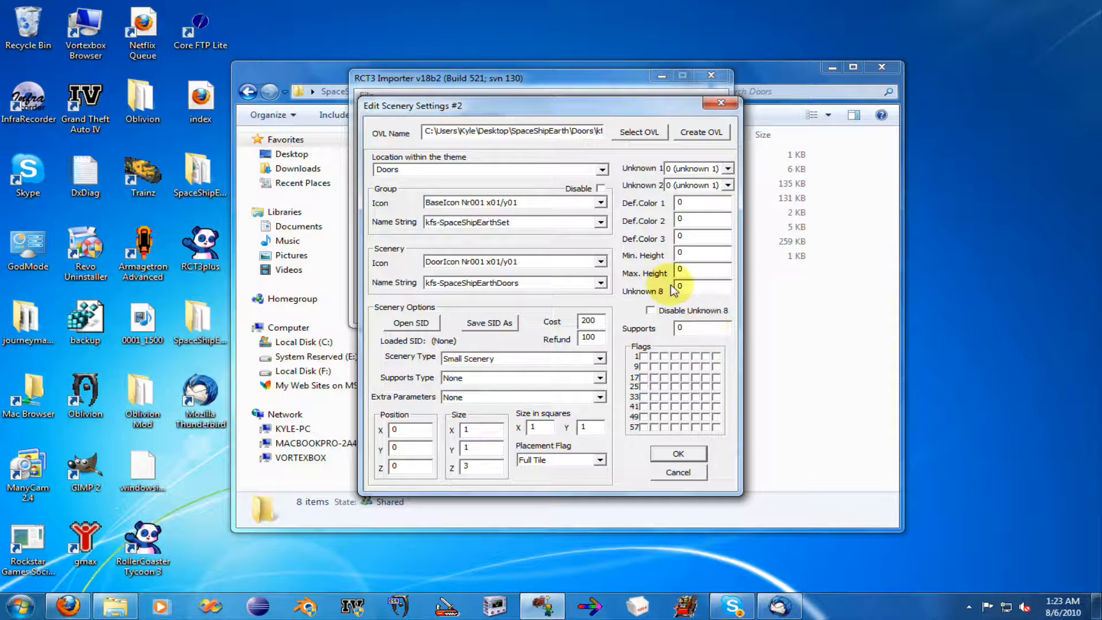
{"action": "left_click", "coordinate": [676, 457]}
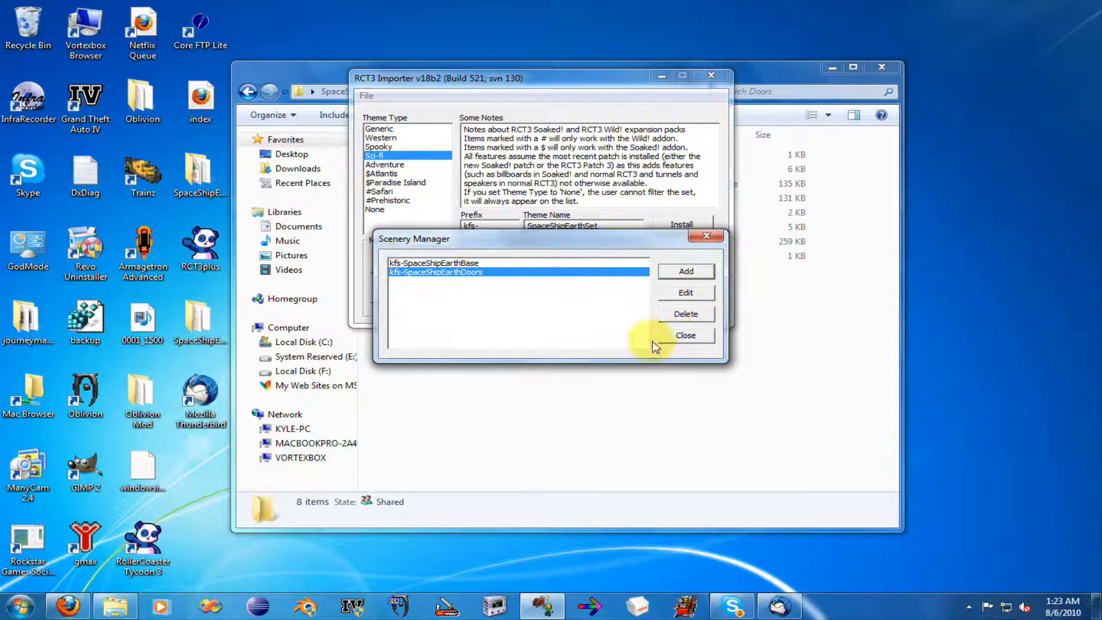
{"action": "left_click", "coordinate": [677, 337]}
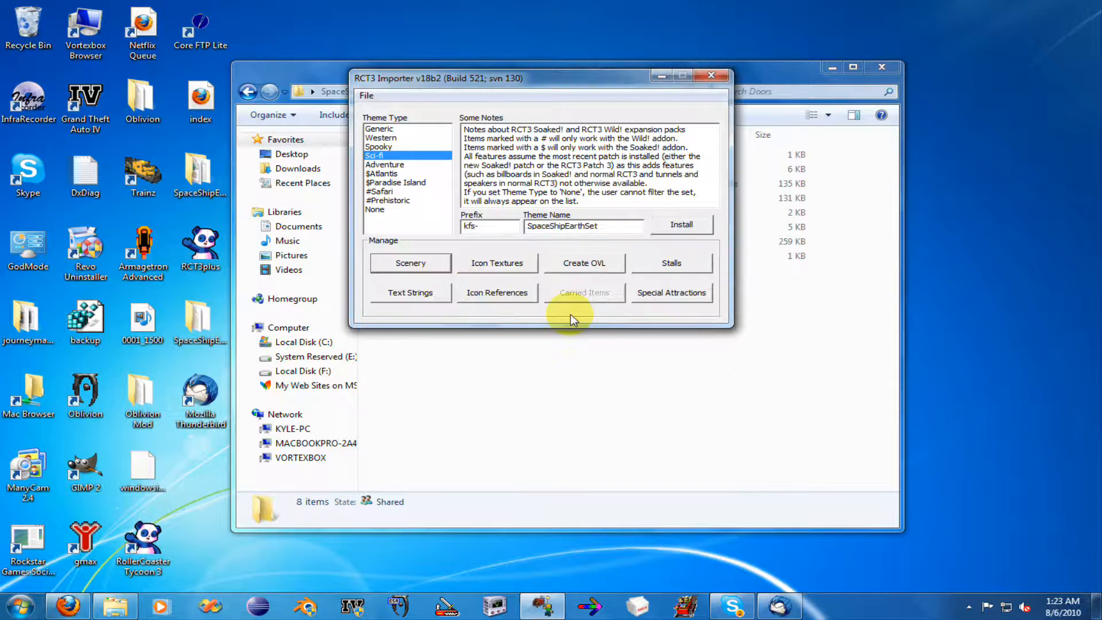
- Install the SpaceShipEarthSet theme and save it over the existing SpaceShipEarthTheme.thm file in the SpaceShipEarth folder
{"action": "left_click", "coordinate": [682, 226]}
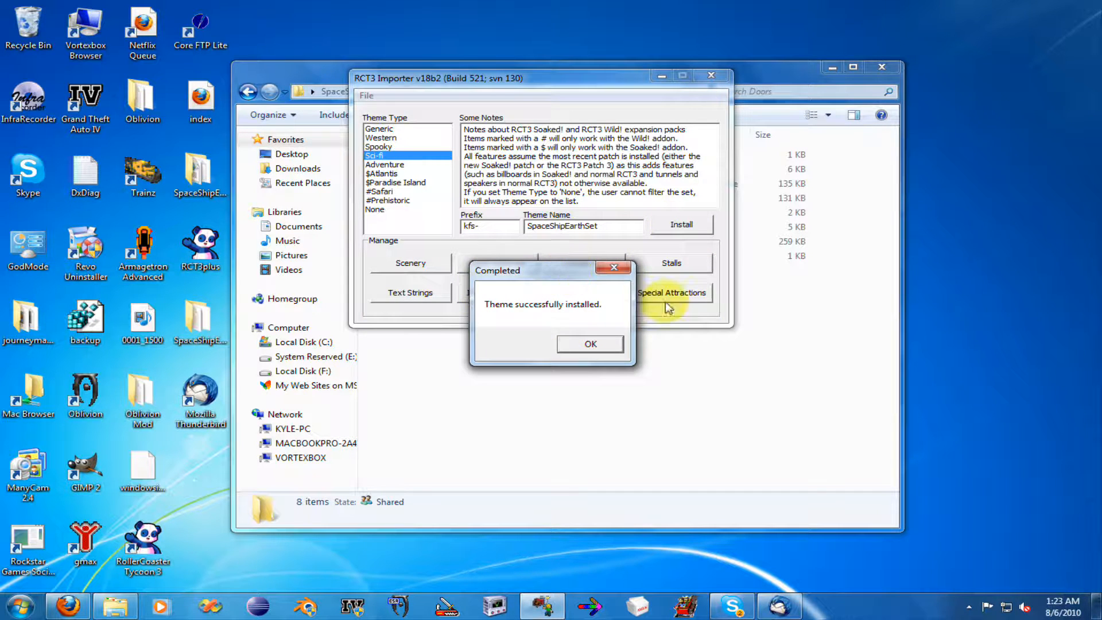
{"action": "left_click", "coordinate": [590, 343]}
{"action": "left_click", "coordinate": [366, 95]}
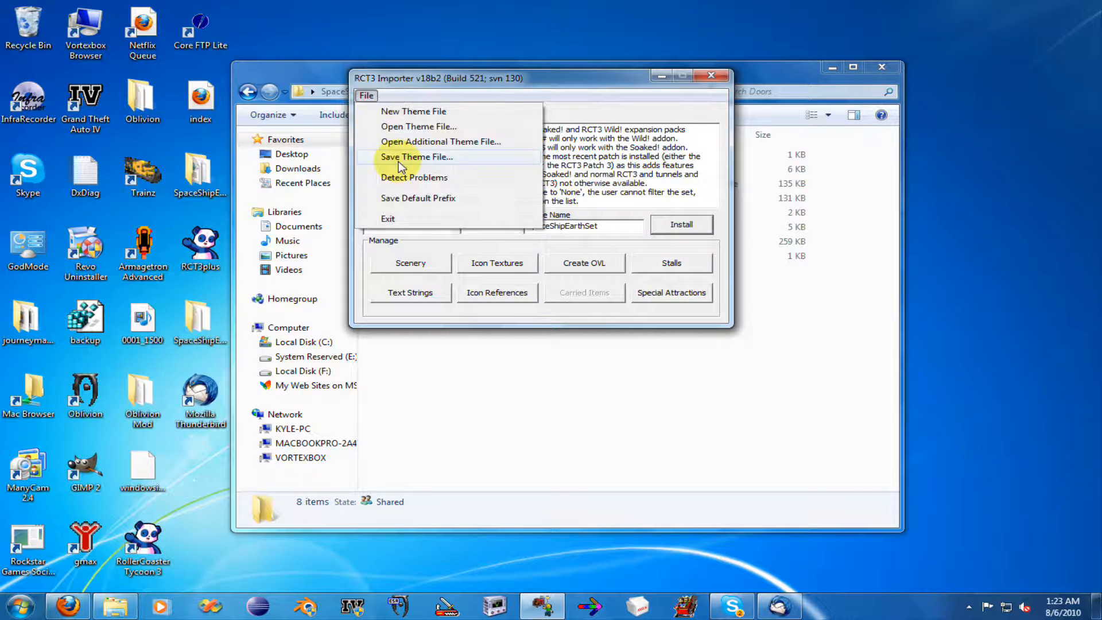
{"action": "left_click", "coordinate": [401, 157]}
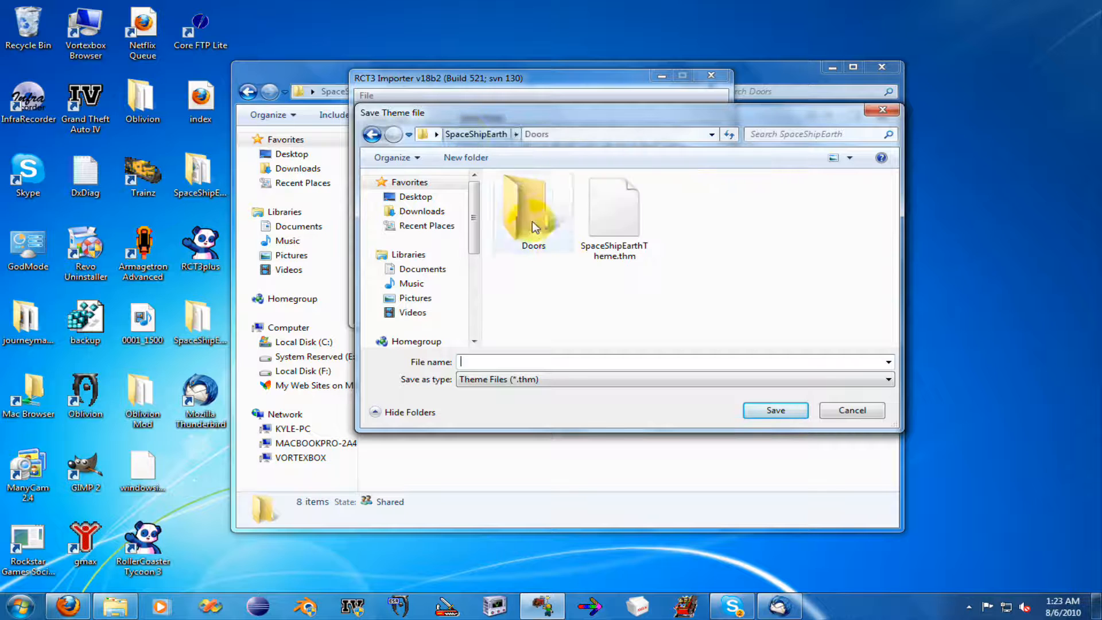
{"action": "double_click", "coordinate": [620, 220]}
{"action": "left_click", "coordinate": [592, 306]}
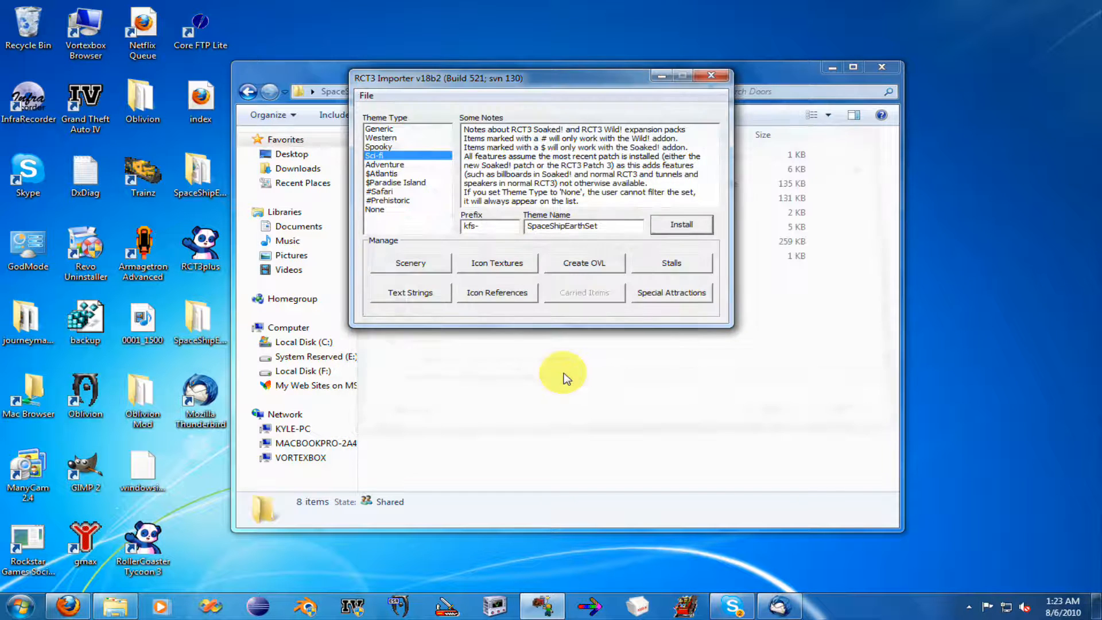
- Install the saved SpaceShipEarthSet theme again and close the importer
{"action": "left_click", "coordinate": [681, 225]}
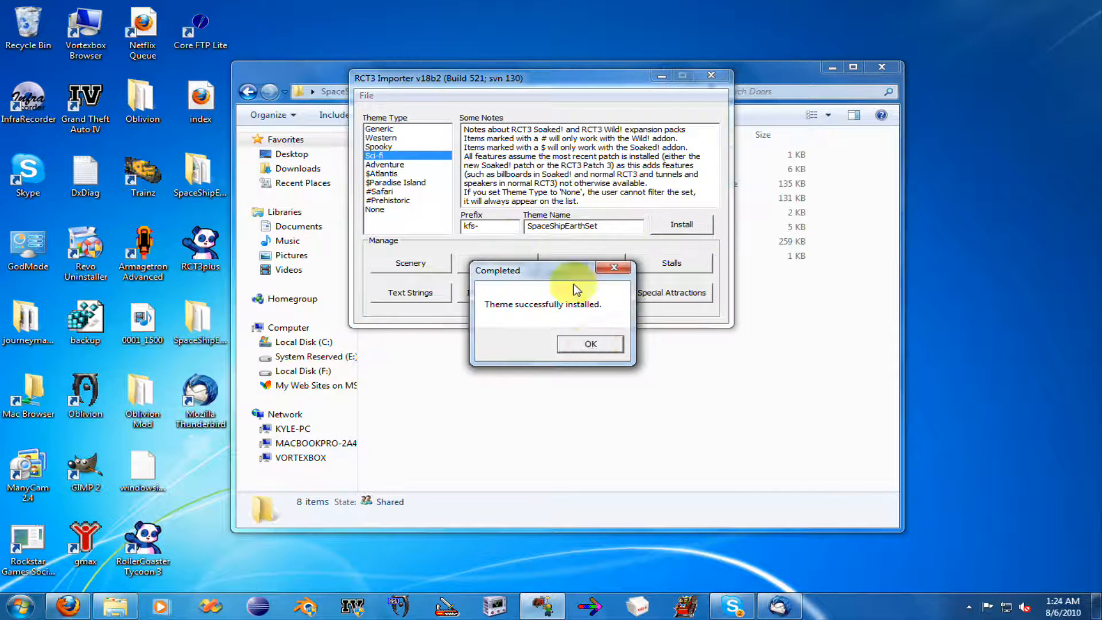
{"action": "left_click", "coordinate": [591, 344]}
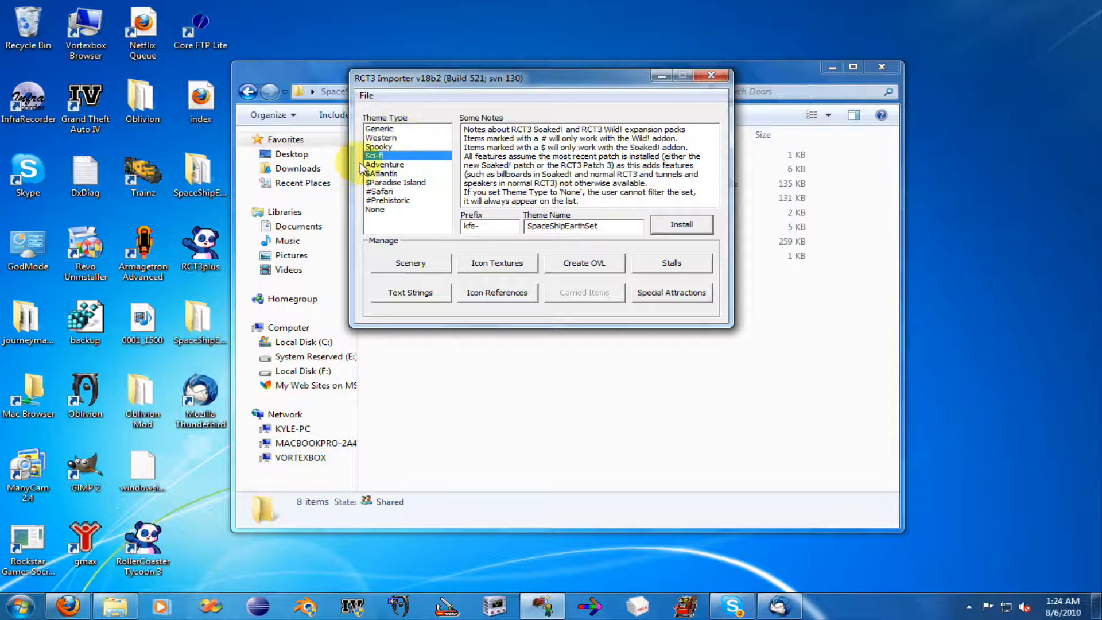
{"action": "left_click", "coordinate": [708, 78]}
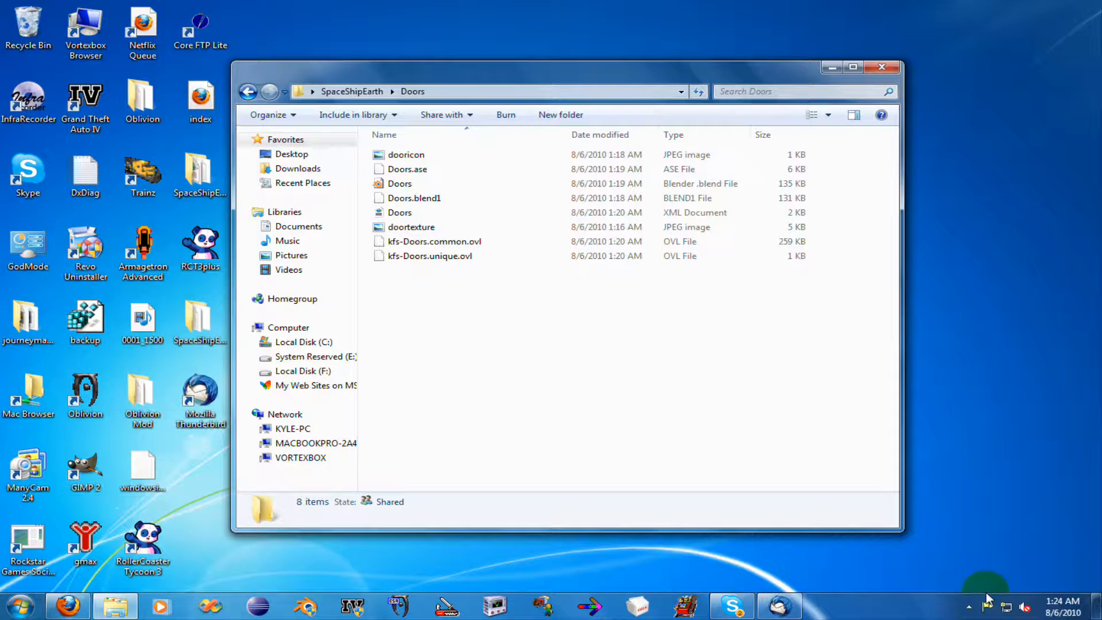
{"action": "left_click", "coordinate": [968, 607]}
{"action": "left_click", "coordinate": [969, 512]}
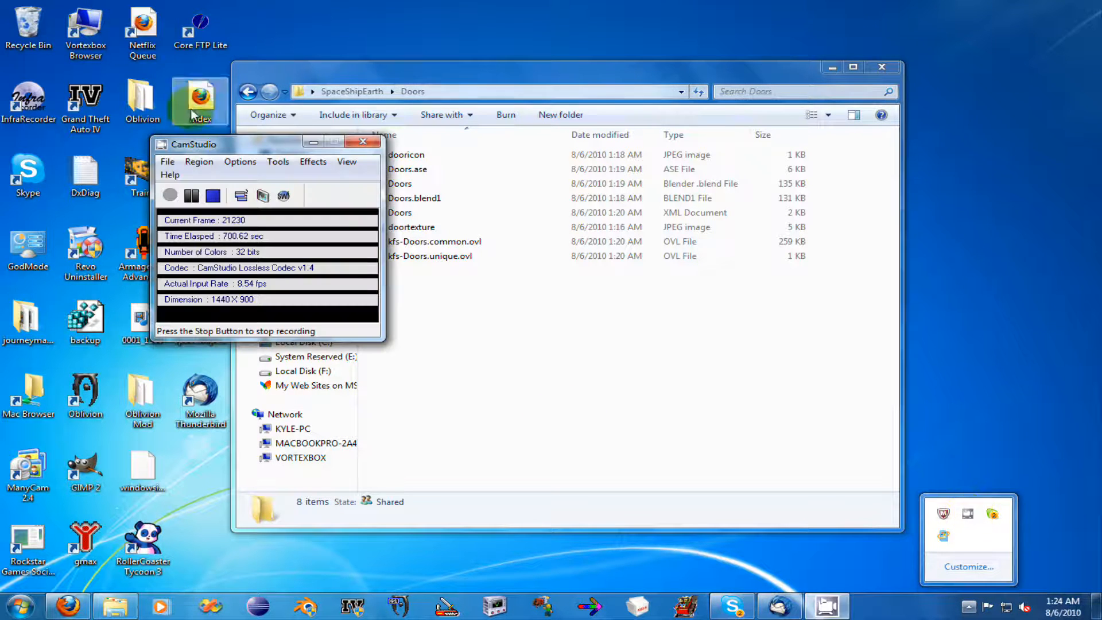